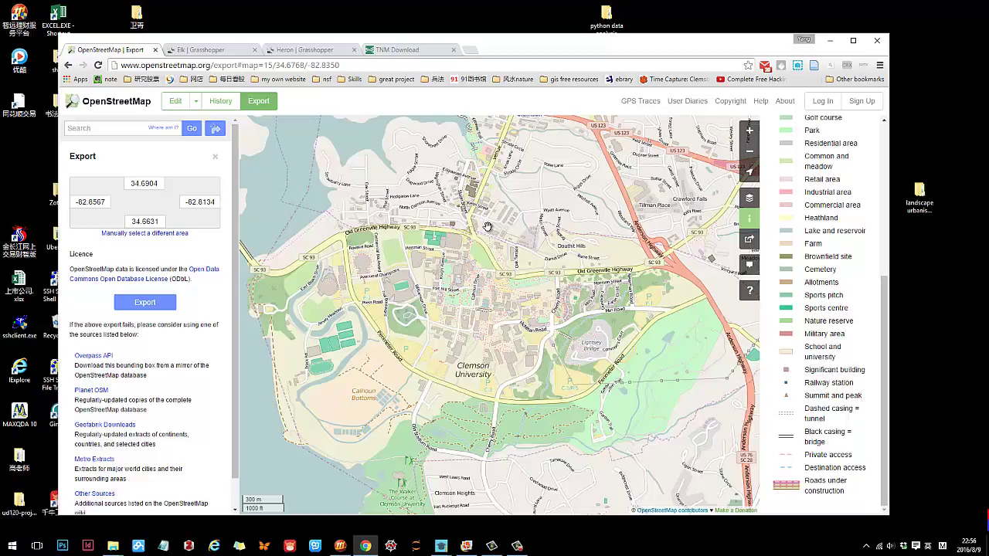
Examine the OpenStreetMap export area around Clemson University and the feature types listed in the map key.
{"action": "left_click_drag", "start_coordinate": [487, 226], "coordinate": [473, 223]}
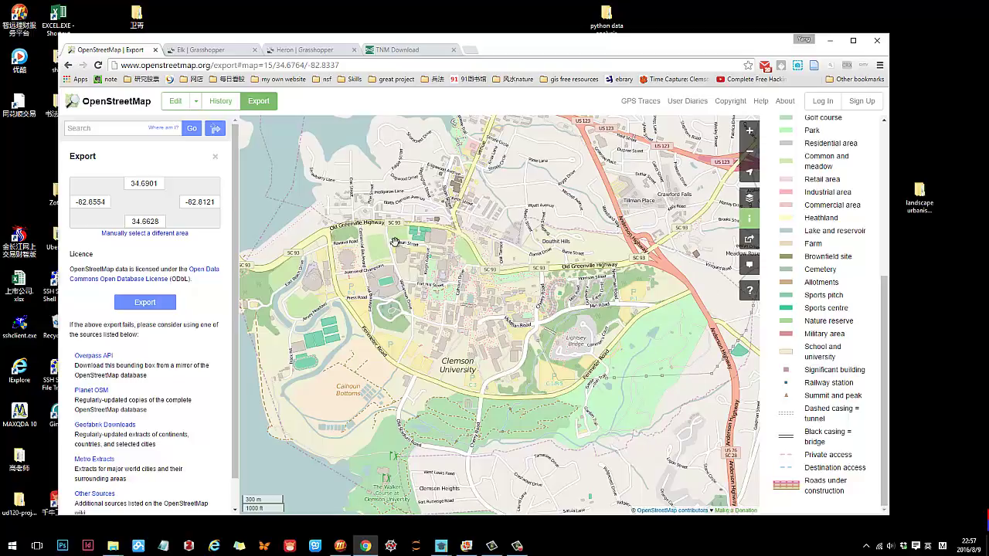
{"action": "scroll", "coordinate": [563, 282], "scroll_direction": "down", "scroll_amount": 1}
{"action": "scroll", "coordinate": [562, 282], "scroll_direction": "down", "scroll_amount": 2}
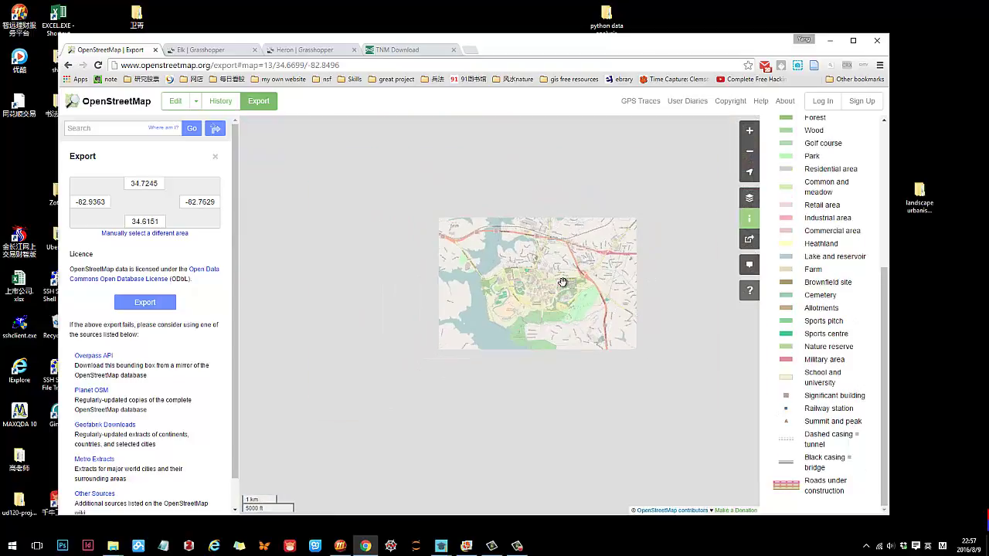
{"action": "scroll", "coordinate": [562, 282], "scroll_direction": "up", "scroll_amount": 5}
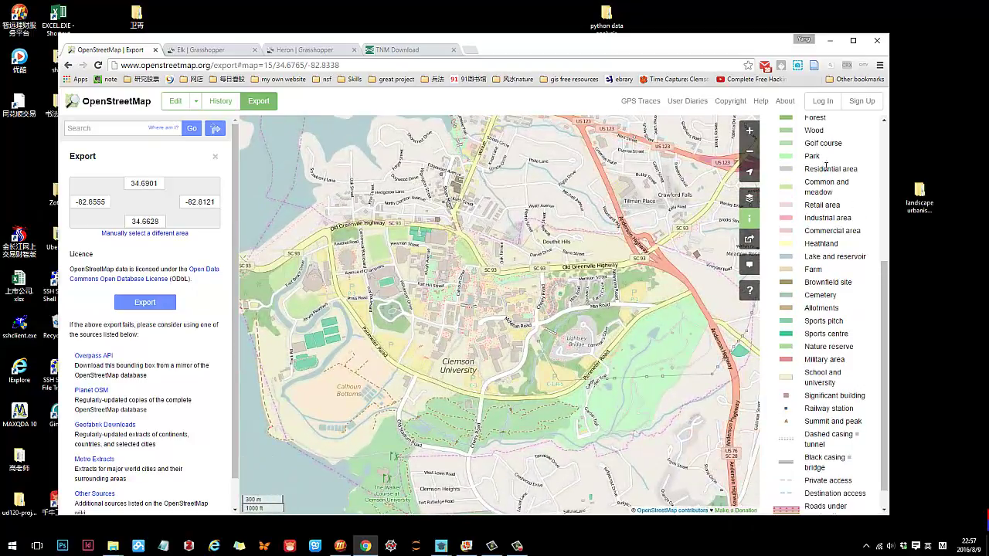
{"action": "scroll", "coordinate": [883, 313], "scroll_direction": "down", "scroll_amount": 2}
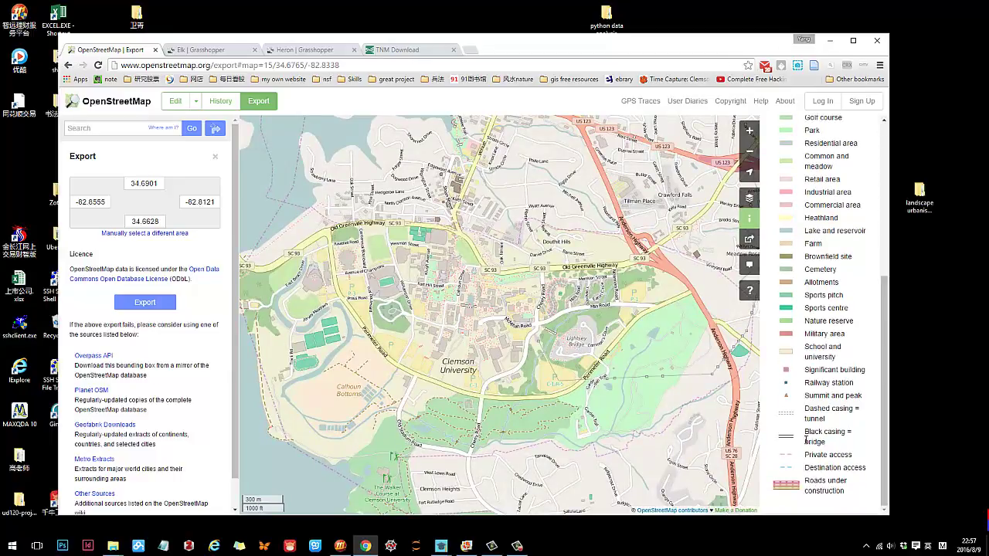
{"action": "left_click_drag", "start_coordinate": [883, 335], "coordinate": [884, 183]}
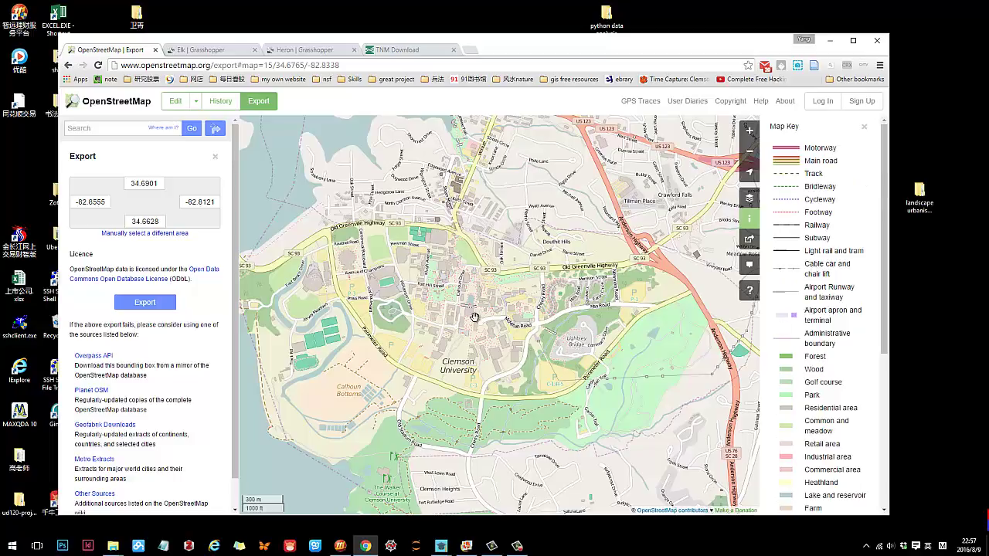
{"action": "left_click_drag", "start_coordinate": [486, 320], "coordinate": [521, 334]}
{"action": "scroll", "coordinate": [489, 301], "scroll_direction": "up", "scroll_amount": 1}
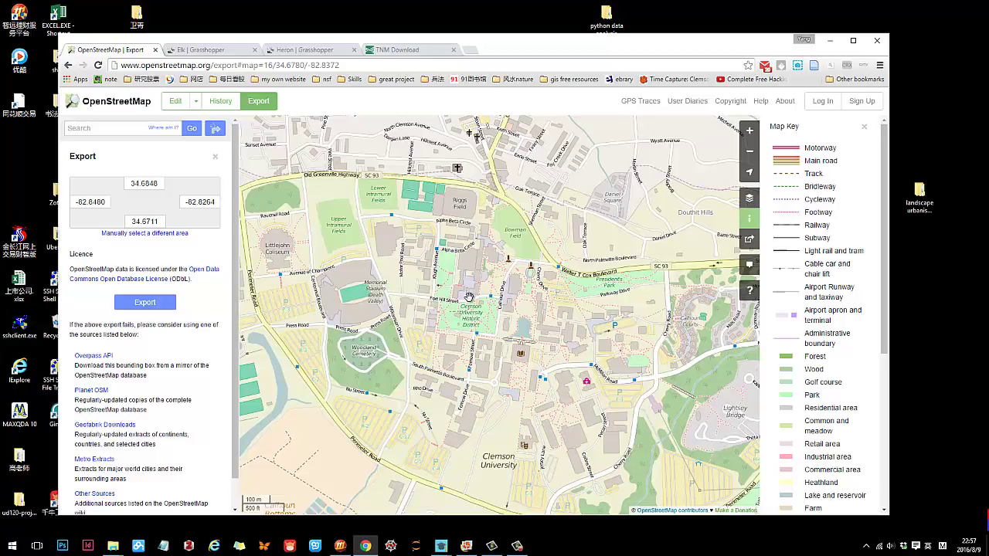
{"action": "scroll", "coordinate": [470, 298], "scroll_direction": "down", "scroll_amount": 1}
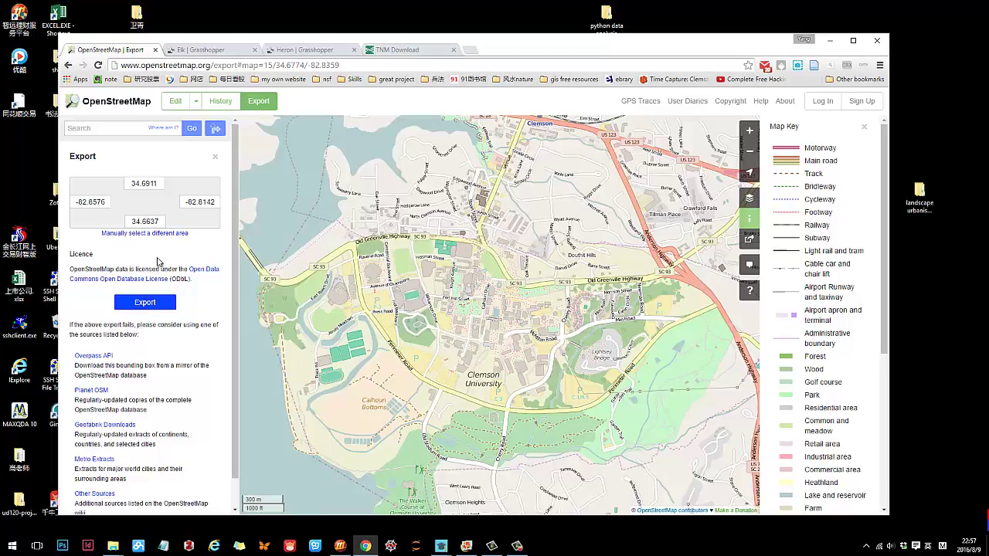
Read the Elk plug-in page on food4Rhino, focusing on its OpenStreetMap support, and compare it with the OpenStreetMap export page.
{"action": "left_click", "coordinate": [199, 51]}
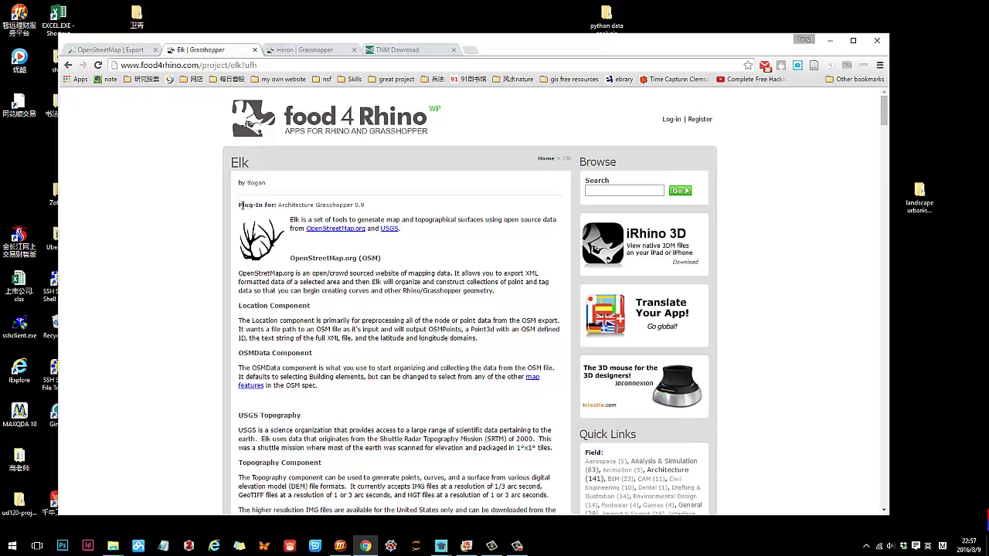
{"action": "left_click_drag", "start_coordinate": [267, 206], "coordinate": [228, 163]}
{"action": "left_click", "coordinate": [275, 274]}
{"action": "left_click_drag", "start_coordinate": [330, 258], "coordinate": [353, 262]}
{"action": "left_click", "coordinate": [348, 261]}
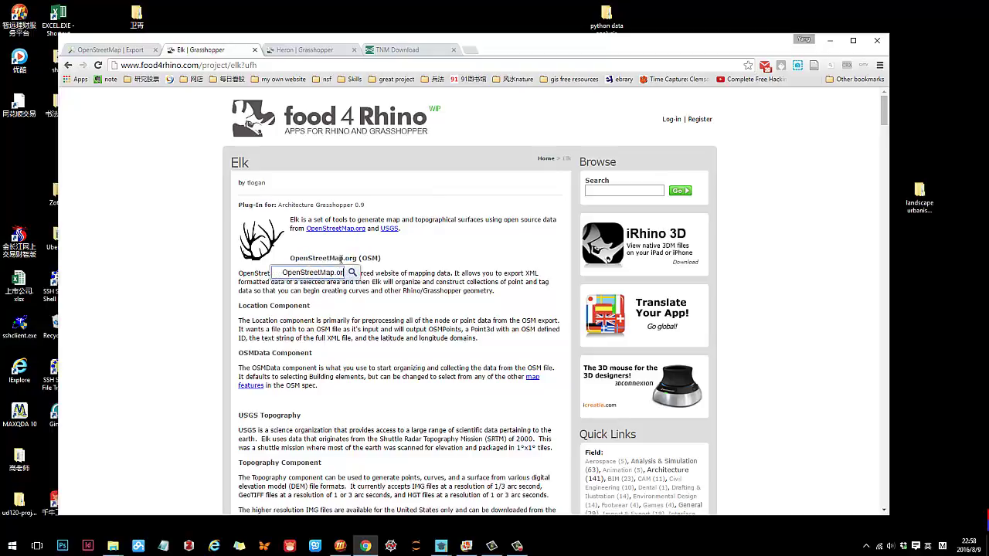
{"action": "left_click", "coordinate": [301, 258]}
{"action": "left_click_drag", "start_coordinate": [292, 259], "coordinate": [338, 258]}
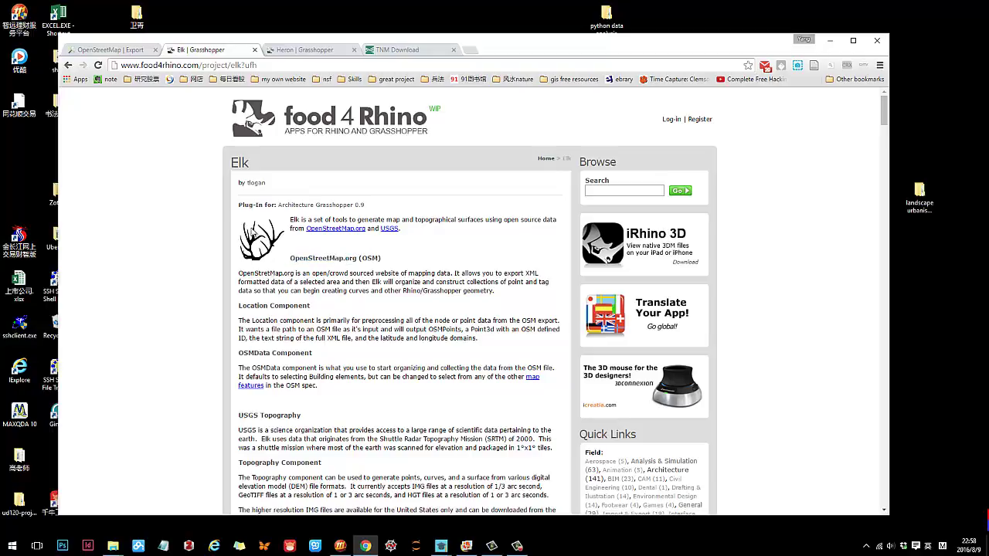
{"action": "left_click", "coordinate": [106, 51]}
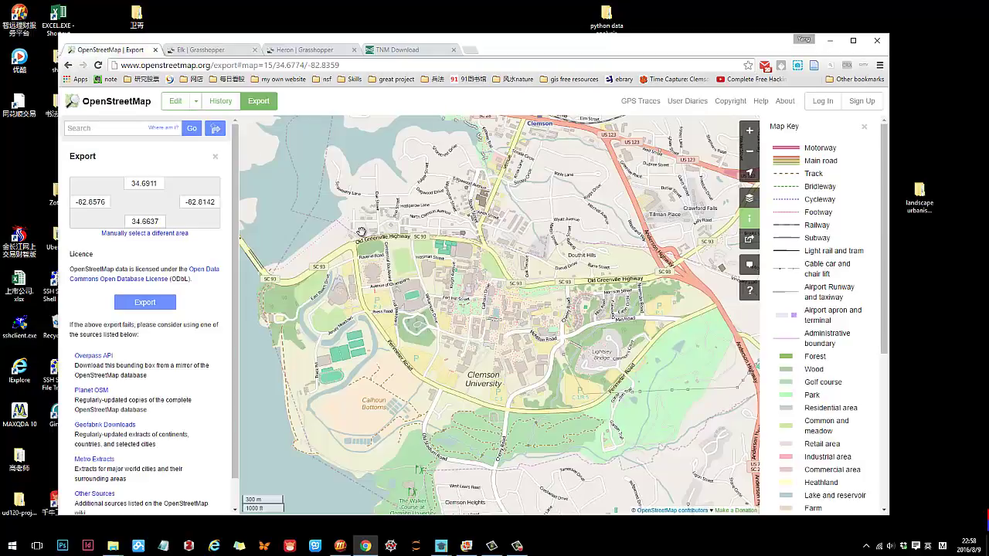
{"action": "left_click", "coordinate": [197, 50]}
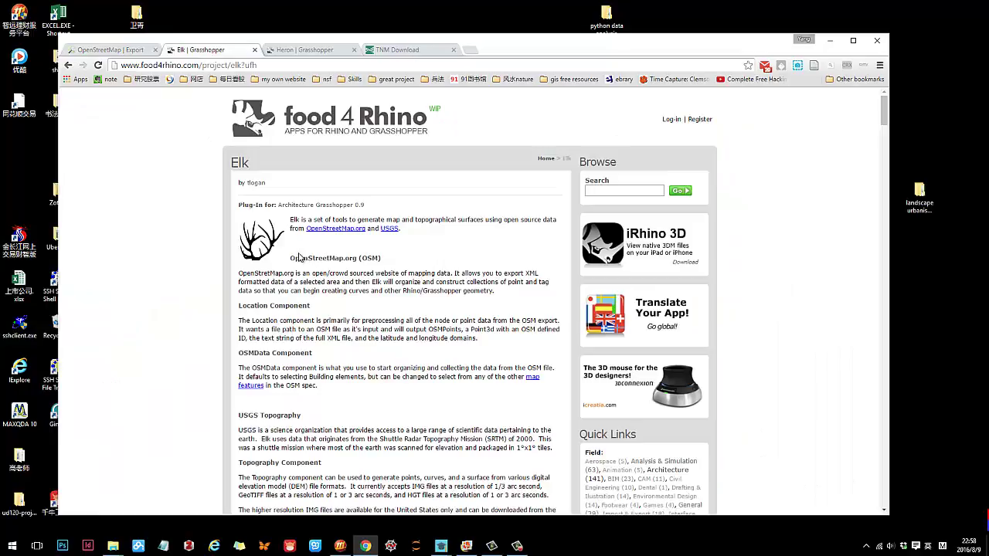
{"action": "left_click_drag", "start_coordinate": [322, 259], "coordinate": [353, 258]}
{"action": "left_click", "coordinate": [352, 258]}
Review the Heron plug-in page on food4Rhino, including its GIS REST and GIS Tools components, images and video.
{"action": "left_click", "coordinate": [303, 50]}
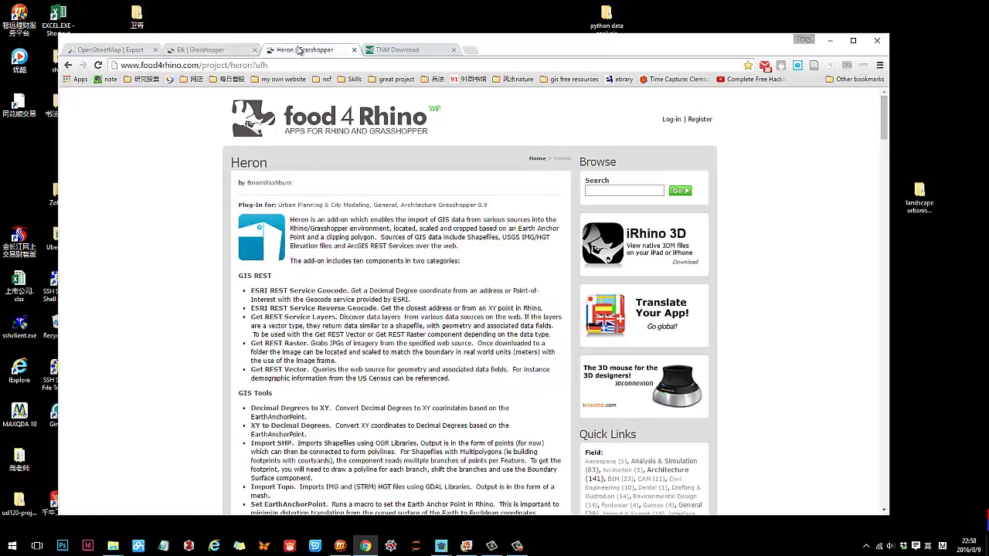
{"action": "scroll", "coordinate": [422, 257], "scroll_direction": "down", "scroll_amount": 4}
{"action": "scroll", "coordinate": [422, 257], "scroll_direction": "down", "scroll_amount": 10}
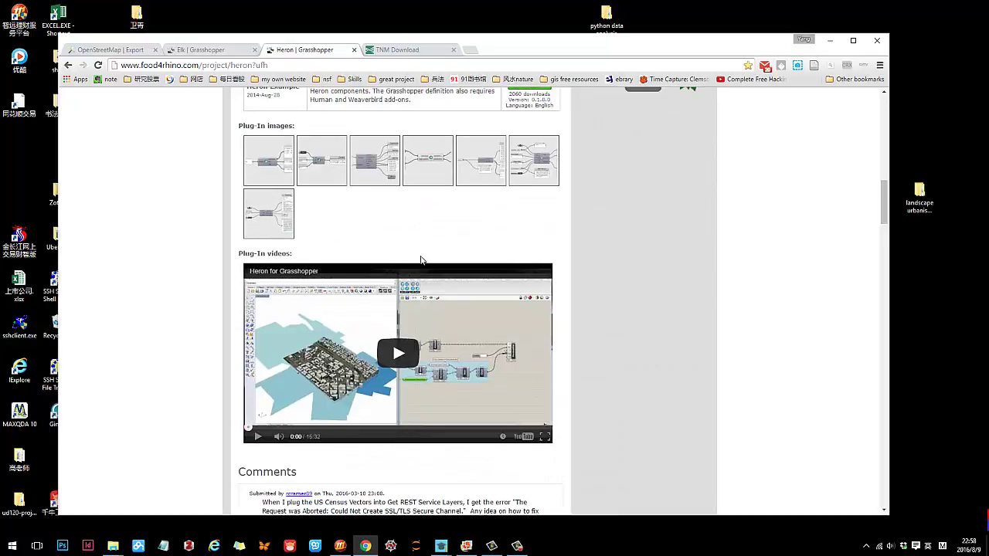
{"action": "scroll", "coordinate": [421, 259], "scroll_direction": "up", "scroll_amount": 10}
{"action": "scroll", "coordinate": [421, 260], "scroll_direction": "up", "scroll_amount": 1}
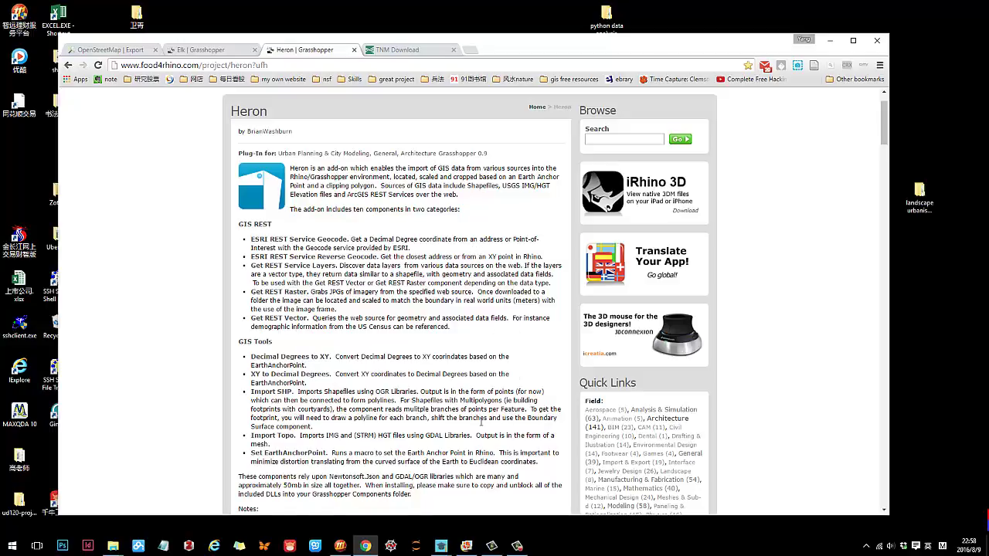
{"action": "scroll", "coordinate": [481, 422], "scroll_direction": "down", "scroll_amount": 2}
{"action": "scroll", "coordinate": [479, 425], "scroll_direction": "up", "scroll_amount": 1}
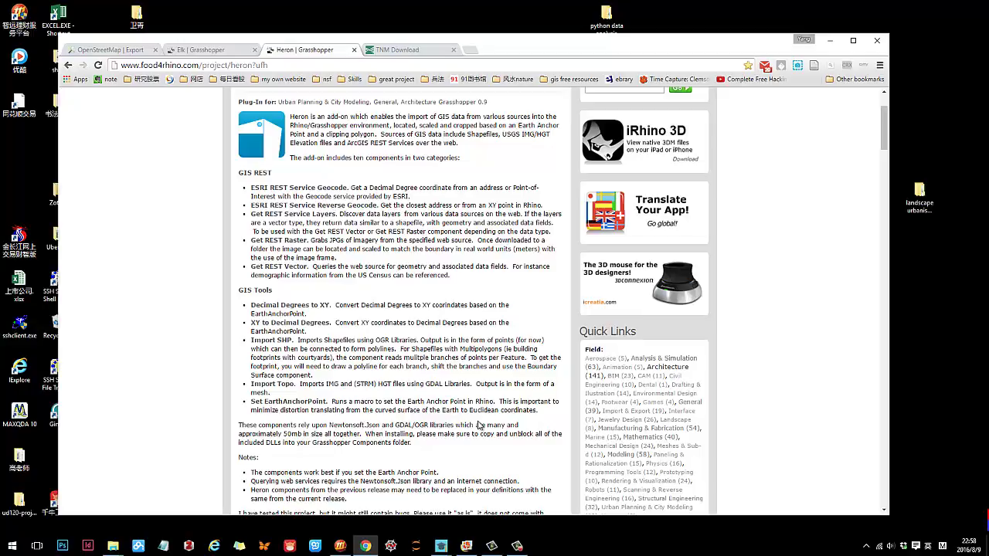
{"action": "scroll", "coordinate": [424, 332], "scroll_direction": "up", "scroll_amount": 2}
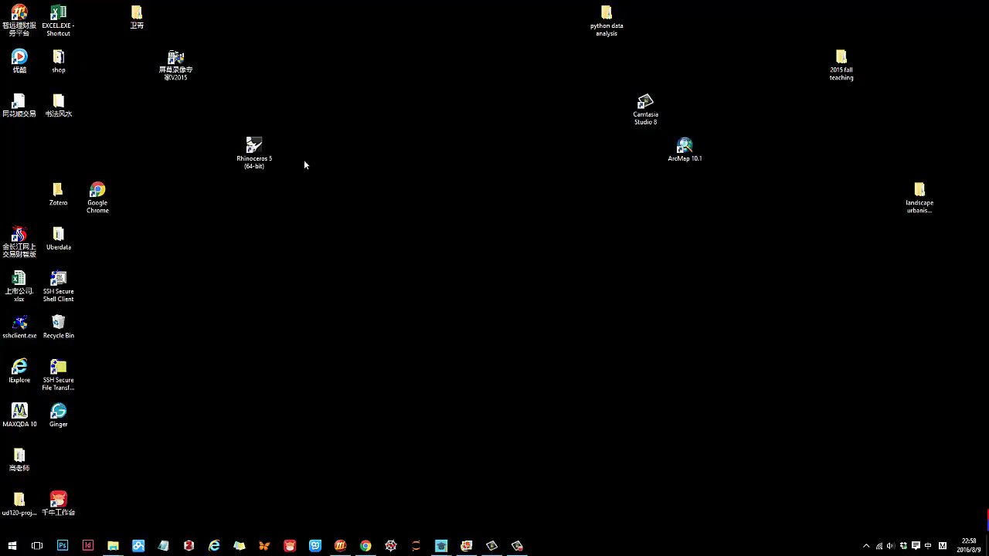
Launch Rhinoceros 5 (64-bit) and start Grasshopper, bringing its window to the front.
{"action": "double_click", "coordinate": [265, 159]}
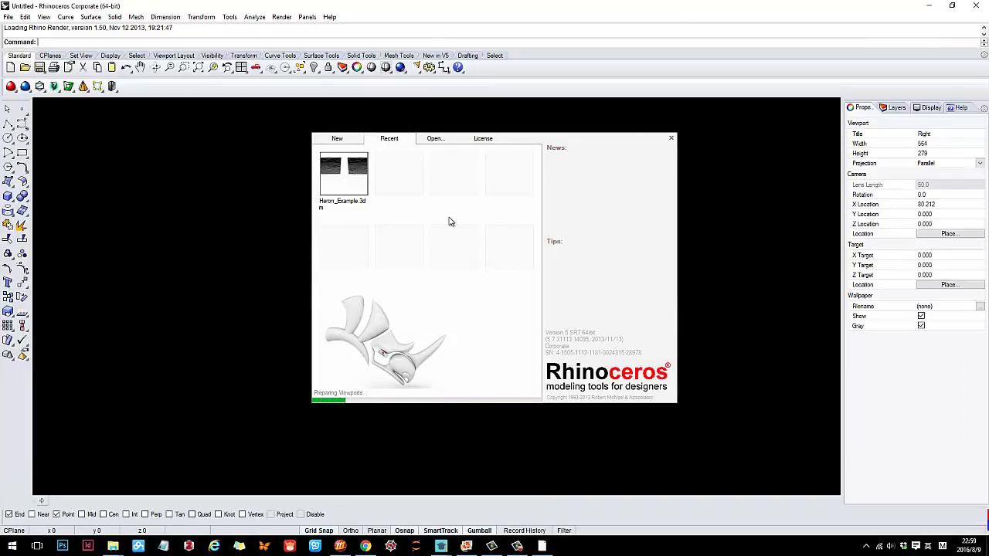
{"action": "type", "text": "gras"}
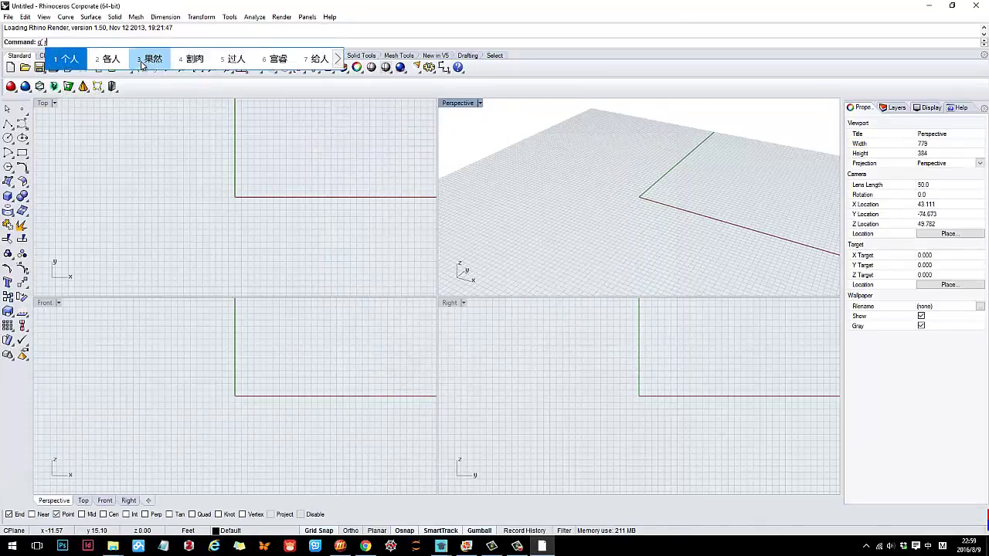
{"action": "key", "text": "space"}
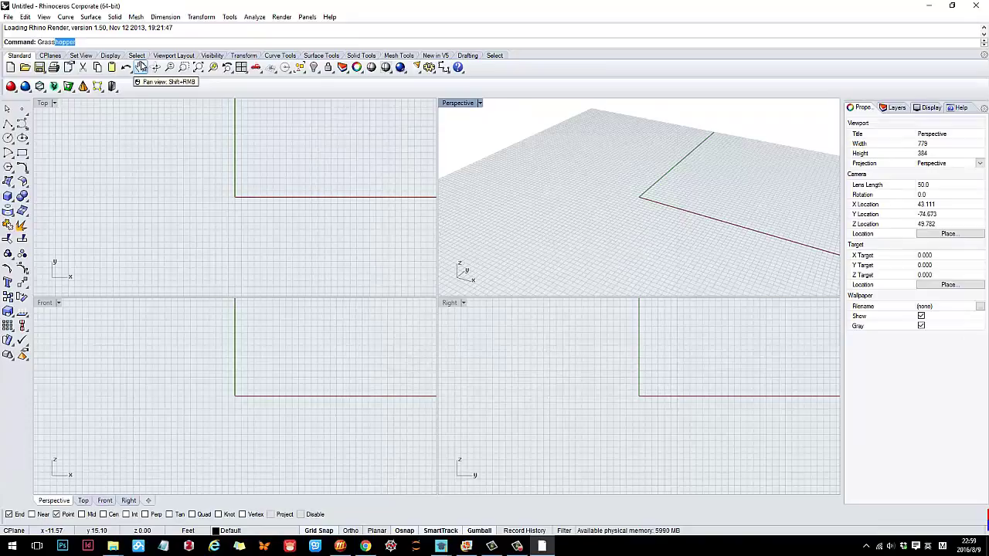
{"action": "key", "text": "Return"}
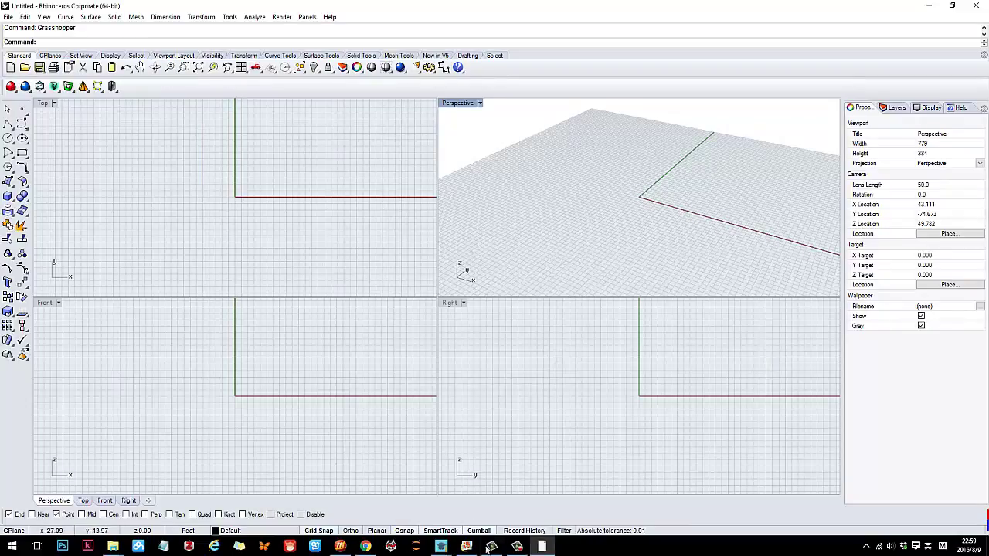
{"action": "left_click", "coordinate": [543, 547]}
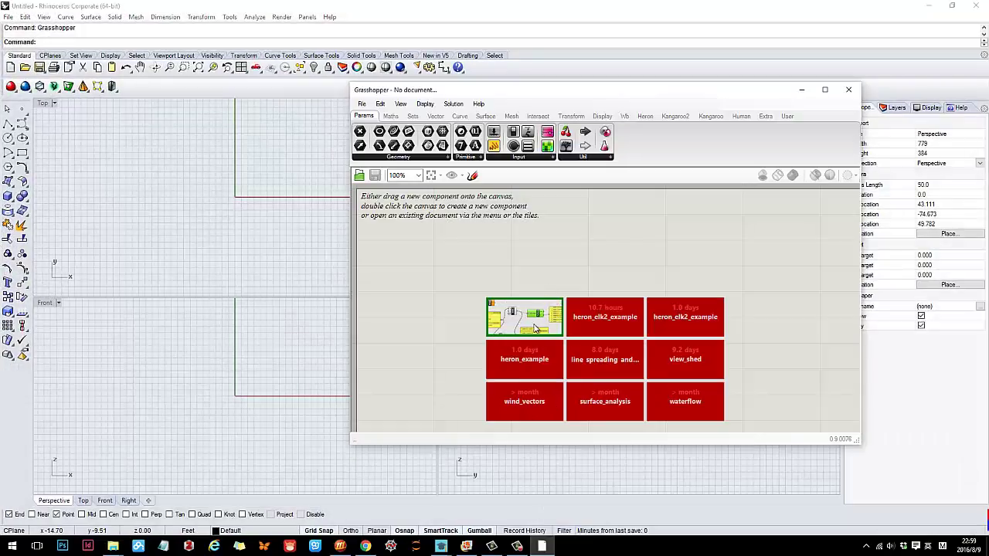
Open the recent heron_elk2_example_final definition in Grasshopper and look over its component groups.
{"action": "left_click", "coordinate": [525, 323]}
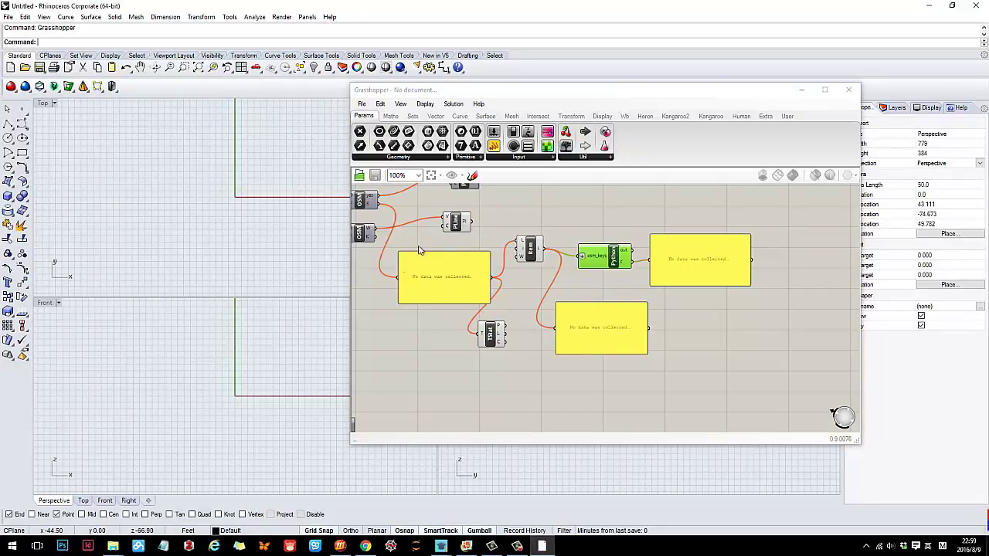
{"action": "scroll", "coordinate": [512, 268], "scroll_direction": "down", "scroll_amount": 10}
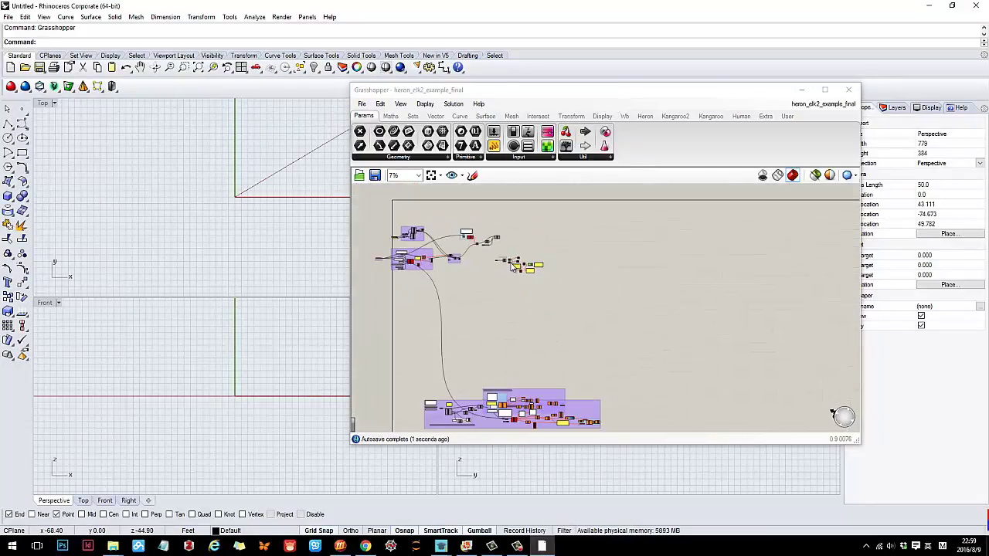
{"action": "scroll", "coordinate": [513, 268], "scroll_direction": "up", "scroll_amount": 5}
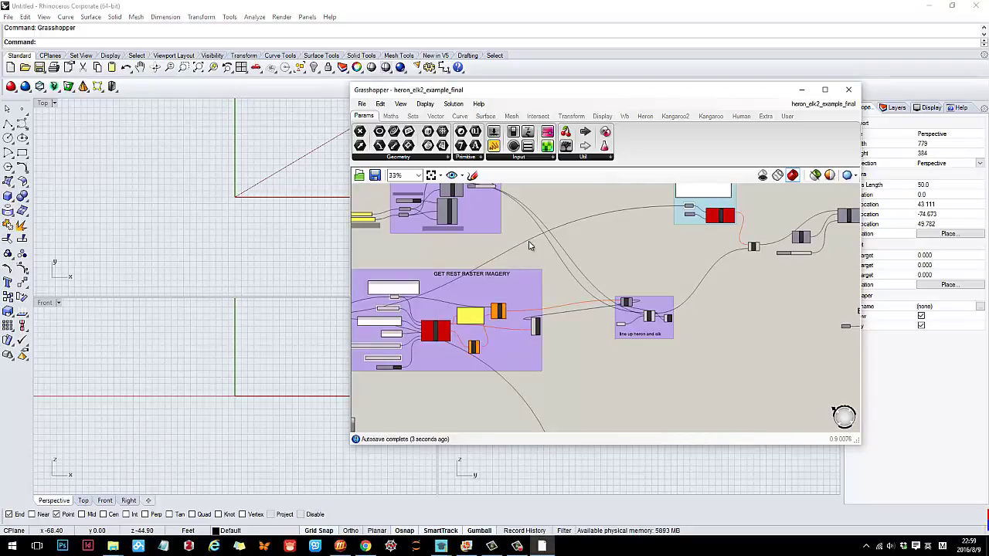
{"action": "scroll", "coordinate": [529, 246], "scroll_direction": "down", "scroll_amount": 3}
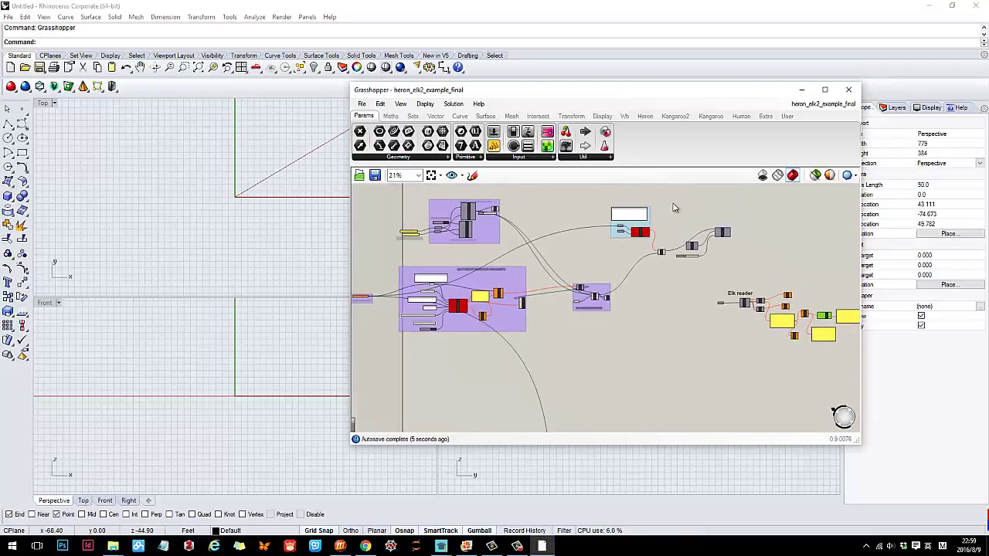
{"action": "scroll", "coordinate": [674, 207], "scroll_direction": "up", "scroll_amount": 3}
Look through the installed Heron and Elk2 components and inspect the Elk reader group in the definition.
{"action": "left_click", "coordinate": [645, 115]}
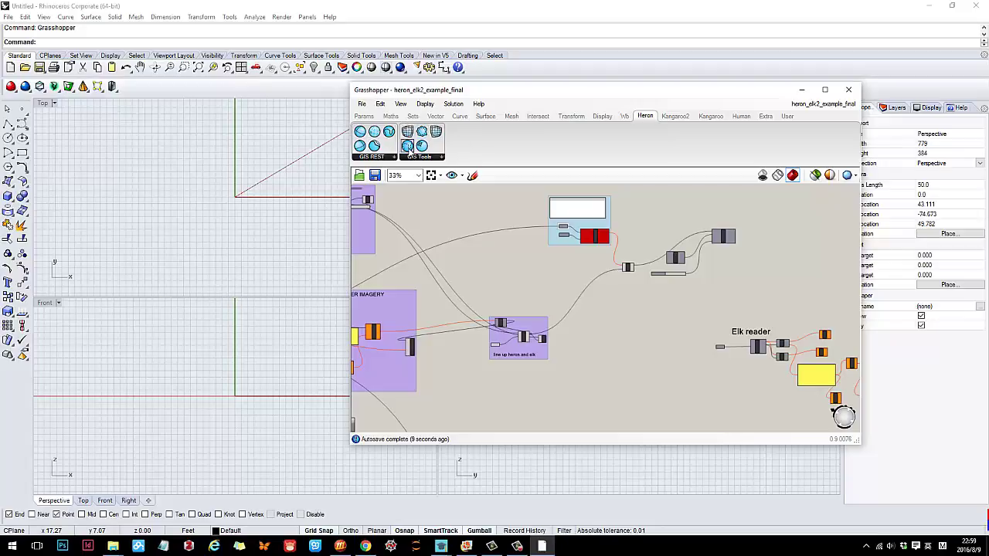
{"action": "left_click", "coordinate": [765, 116]}
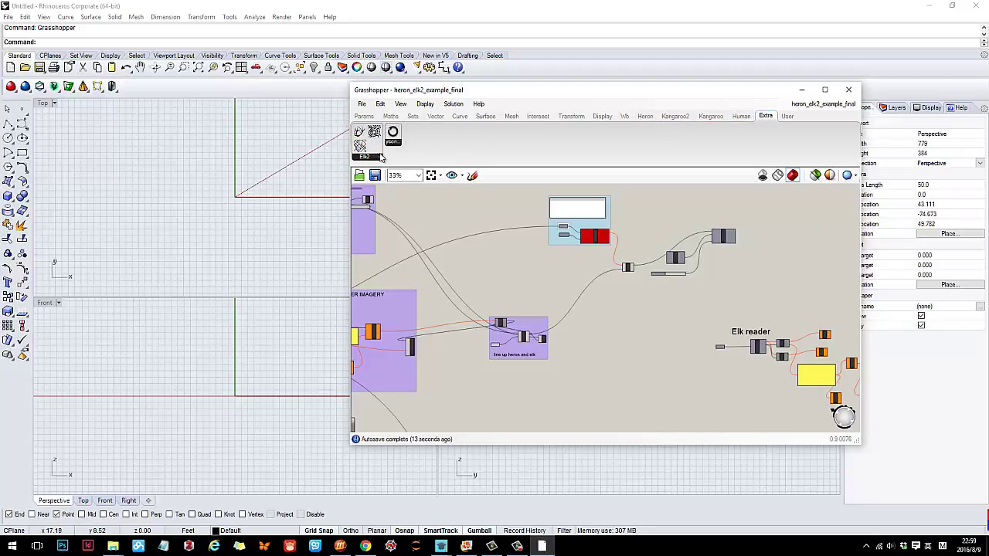
{"action": "scroll", "coordinate": [638, 317], "scroll_direction": "down", "scroll_amount": 3}
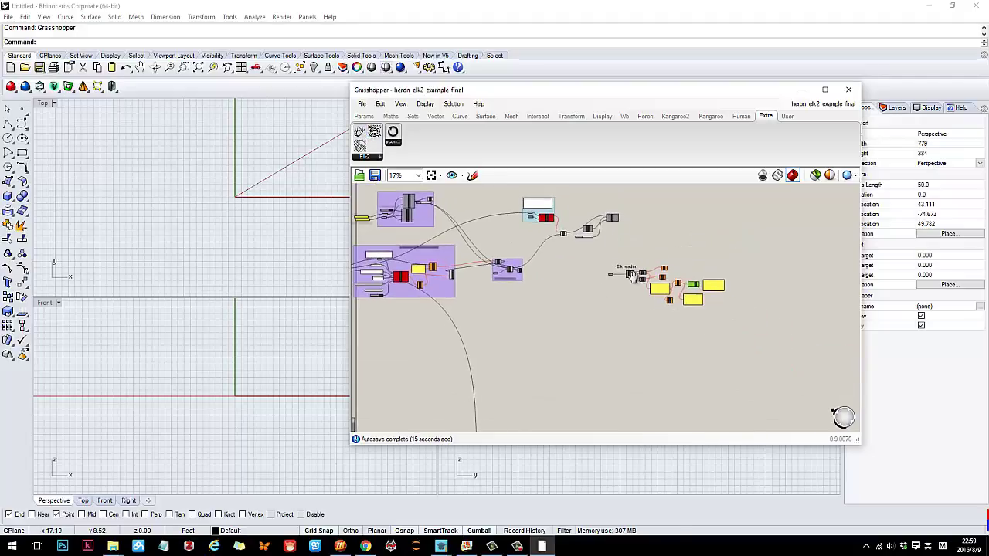
{"action": "scroll", "coordinate": [631, 275], "scroll_direction": "up", "scroll_amount": 10}
{"action": "scroll", "coordinate": [564, 288], "scroll_direction": "down", "scroll_amount": 7}
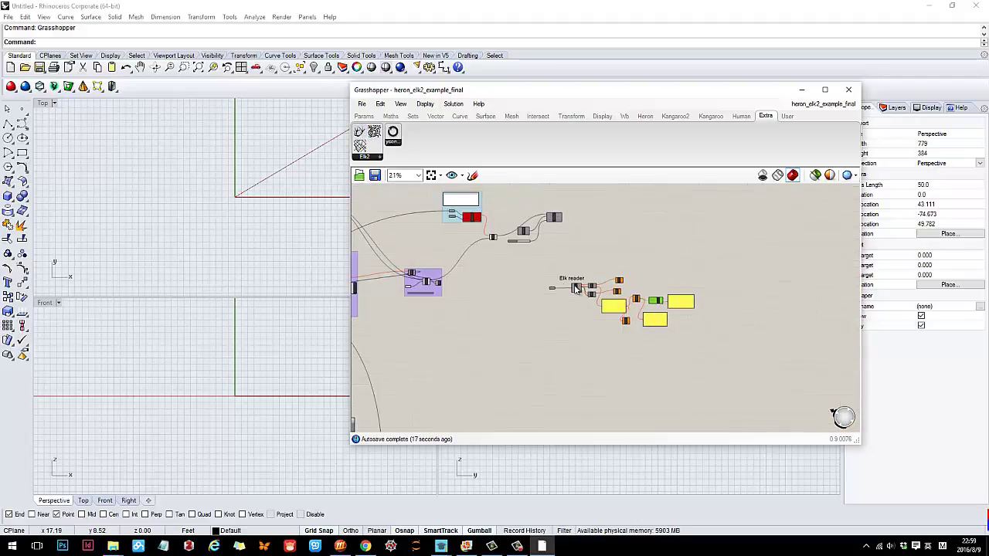
Move the Grasshopper window aside and maximize Rhino's Perspective viewport to inspect the definition's previewed geometry.
{"action": "left_click_drag", "start_coordinate": [516, 94], "coordinate": [703, 130]}
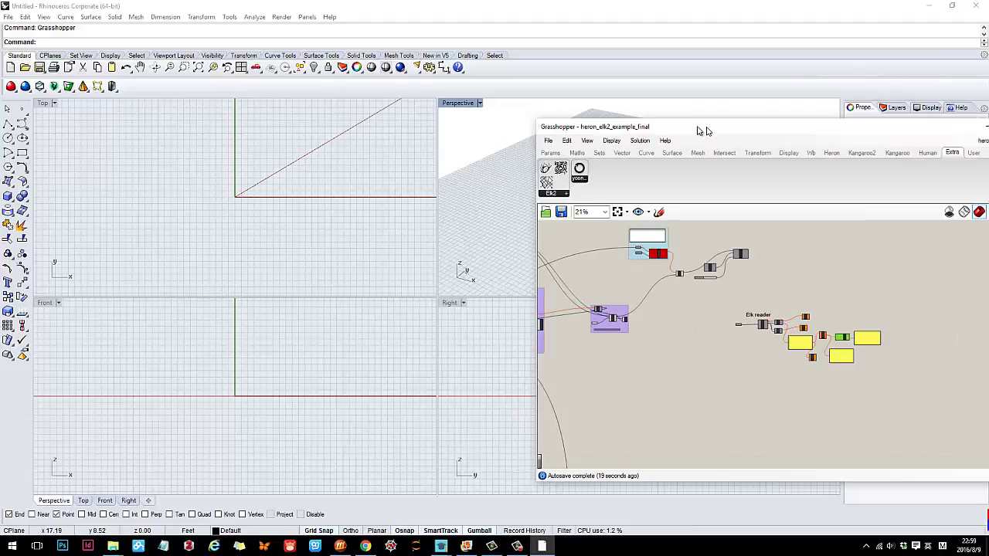
{"action": "double_click", "coordinate": [454, 105]}
{"action": "scroll", "coordinate": [322, 294], "scroll_direction": "down", "scroll_amount": 10}
{"action": "right_click_drag", "start_coordinate": [322, 294], "coordinate": [354, 318]}
{"action": "scroll", "coordinate": [354, 319], "scroll_direction": "down", "scroll_amount": 10}
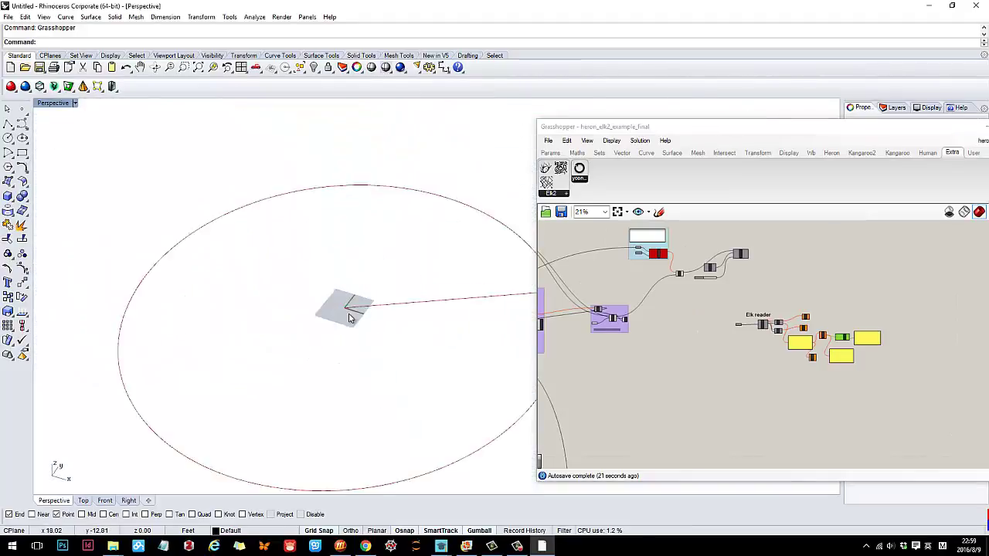
{"action": "scroll", "coordinate": [353, 329], "scroll_direction": "up", "scroll_amount": 8}
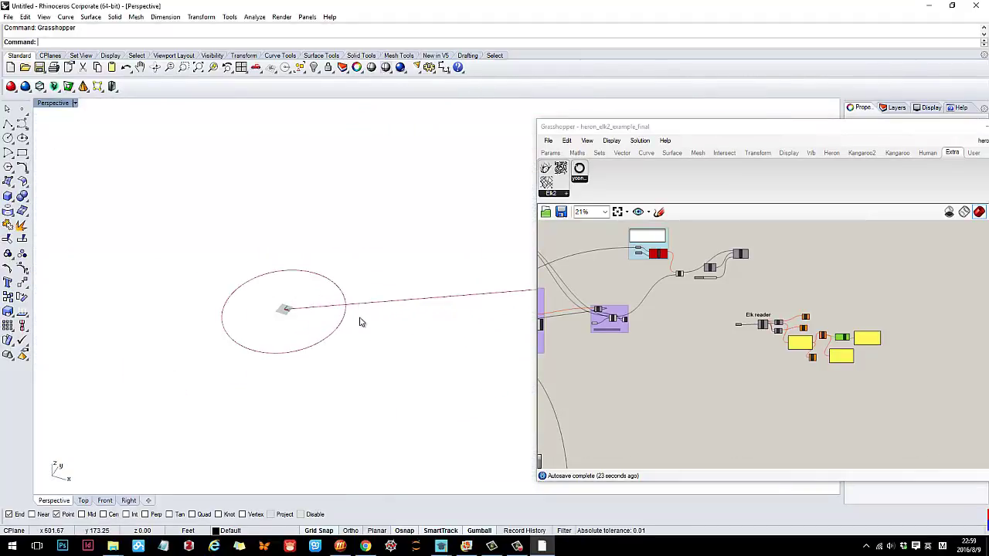
{"action": "scroll", "coordinate": [302, 345], "scroll_direction": "down", "scroll_amount": 5}
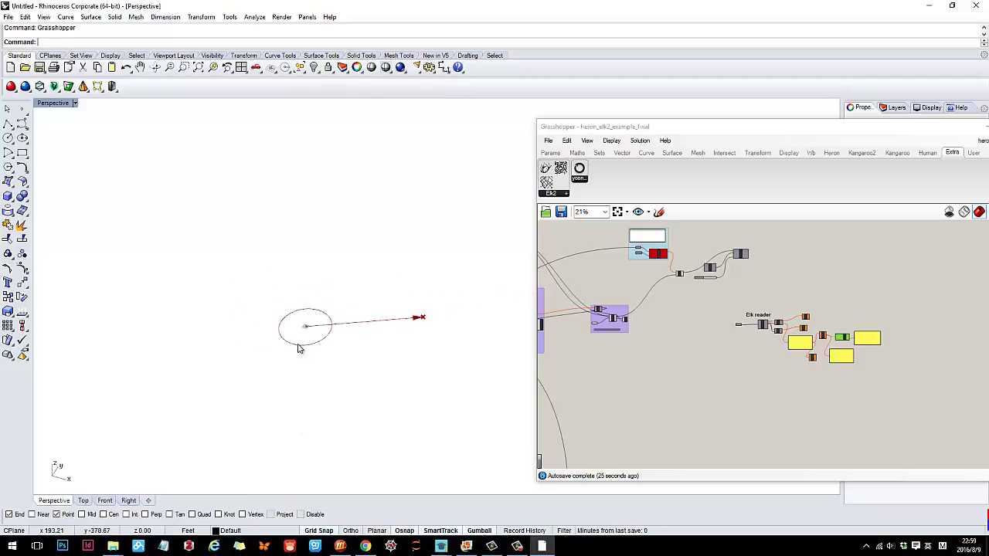
{"action": "scroll", "coordinate": [344, 342], "scroll_direction": "up", "scroll_amount": 5}
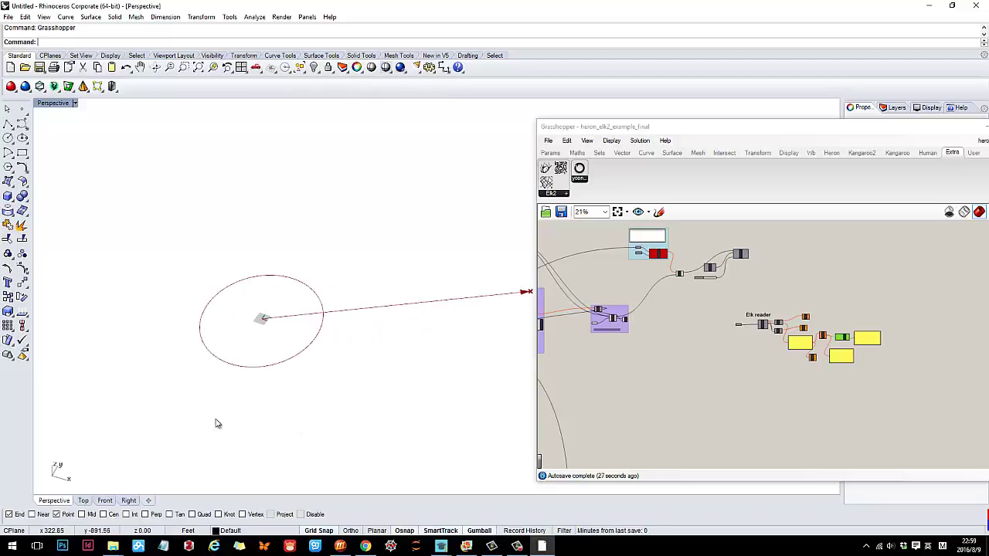
Change the Rhino document's model units from feet to Meters.
{"action": "left_click", "coordinate": [200, 531]}
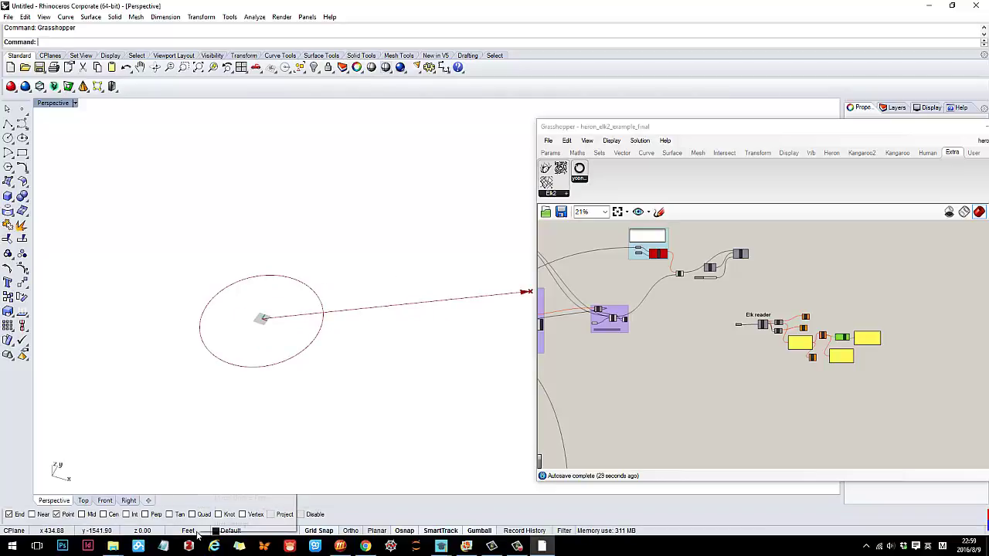
{"action": "left_click", "coordinate": [215, 524]}
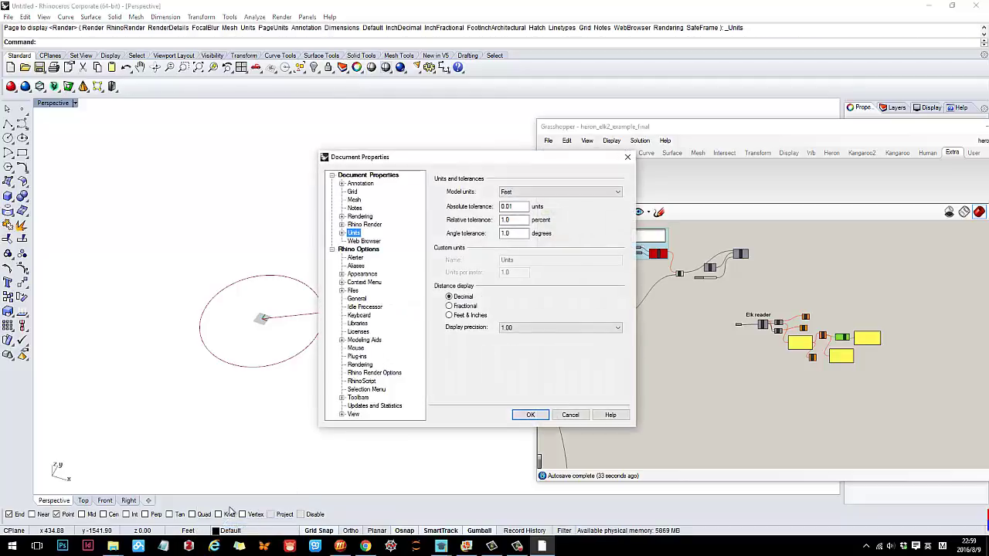
{"action": "left_click", "coordinate": [557, 193]}
{"action": "left_click", "coordinate": [537, 222]}
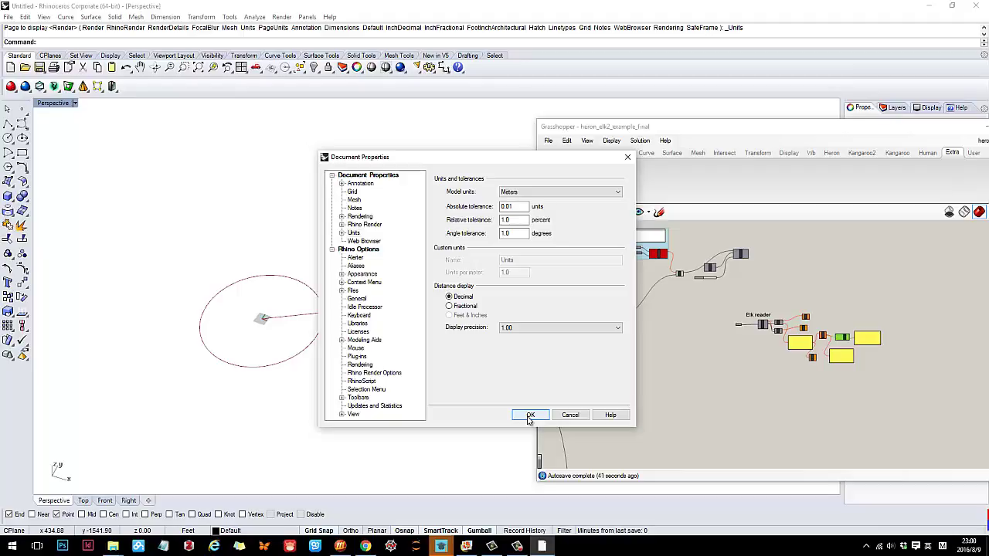
{"action": "left_click", "coordinate": [530, 416]}
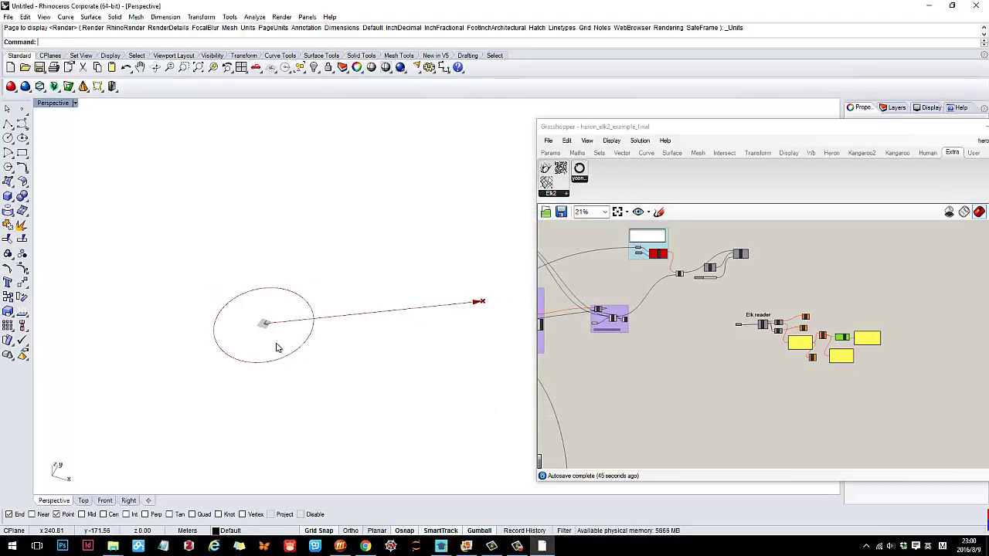
{"action": "scroll", "coordinate": [278, 348], "scroll_direction": "up", "scroll_amount": 4}
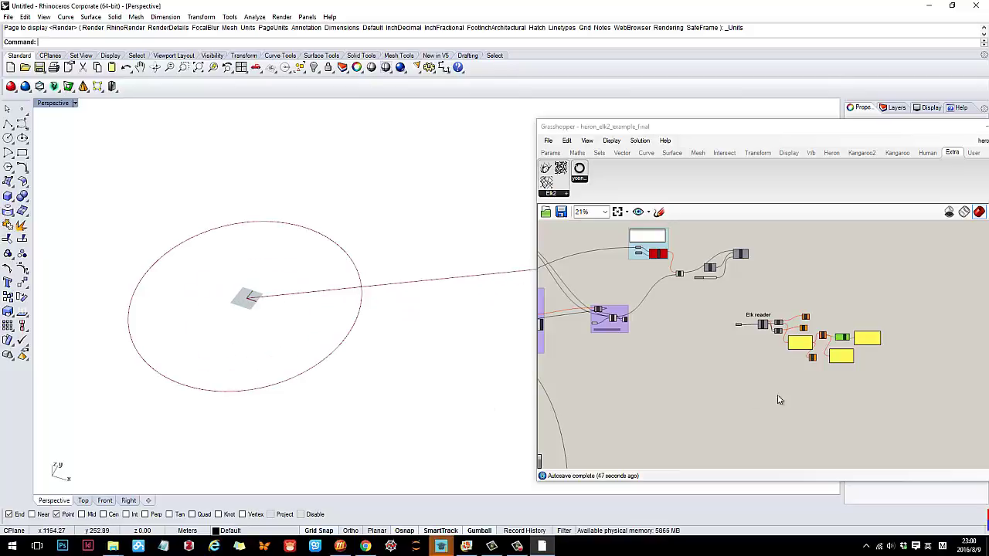
Rearrange the Location component and the two OSM data components in the Elk reader group so their wires are easier to follow.
{"action": "right_click_drag", "start_coordinate": [804, 380], "coordinate": [674, 327]}
{"action": "scroll", "coordinate": [686, 301], "scroll_direction": "up", "scroll_amount": 10}
{"action": "scroll", "coordinate": [669, 316], "scroll_direction": "down", "scroll_amount": 4}
{"action": "scroll", "coordinate": [661, 315], "scroll_direction": "up", "scroll_amount": 2}
{"action": "scroll", "coordinate": [664, 321], "scroll_direction": "down", "scroll_amount": 3}
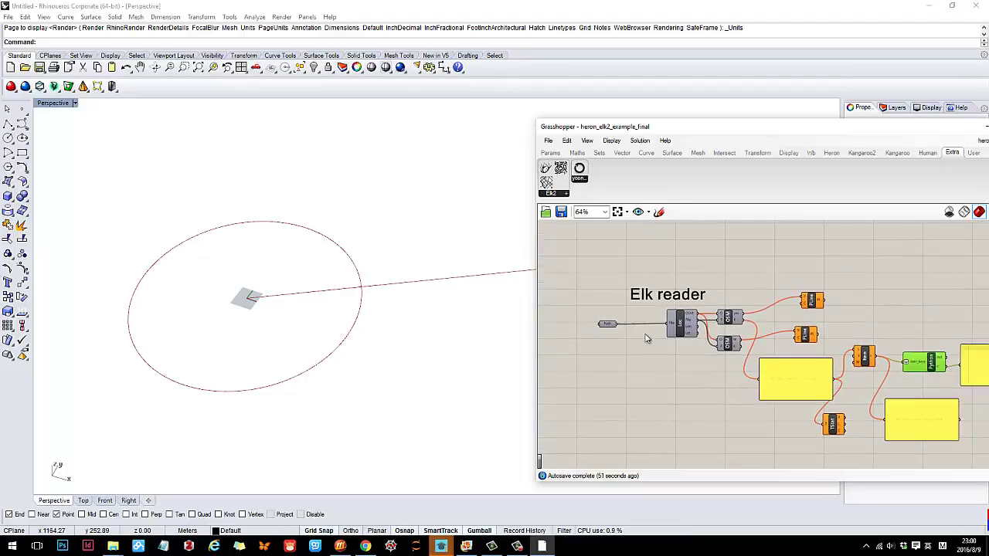
{"action": "scroll", "coordinate": [656, 322], "scroll_direction": "up", "scroll_amount": 2}
{"action": "scroll", "coordinate": [657, 322], "scroll_direction": "up", "scroll_amount": 2}
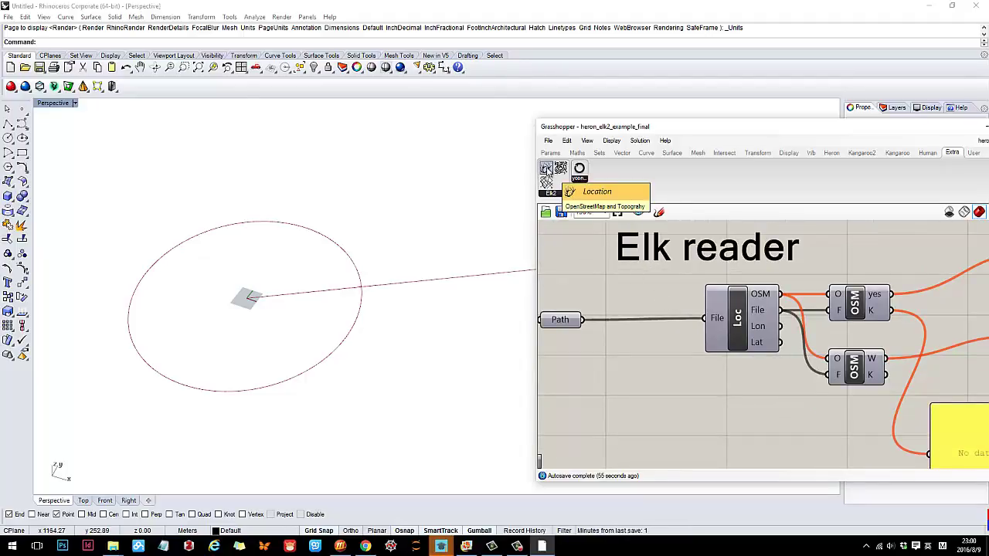
{"action": "left_click_drag", "start_coordinate": [738, 317], "coordinate": [673, 311]}
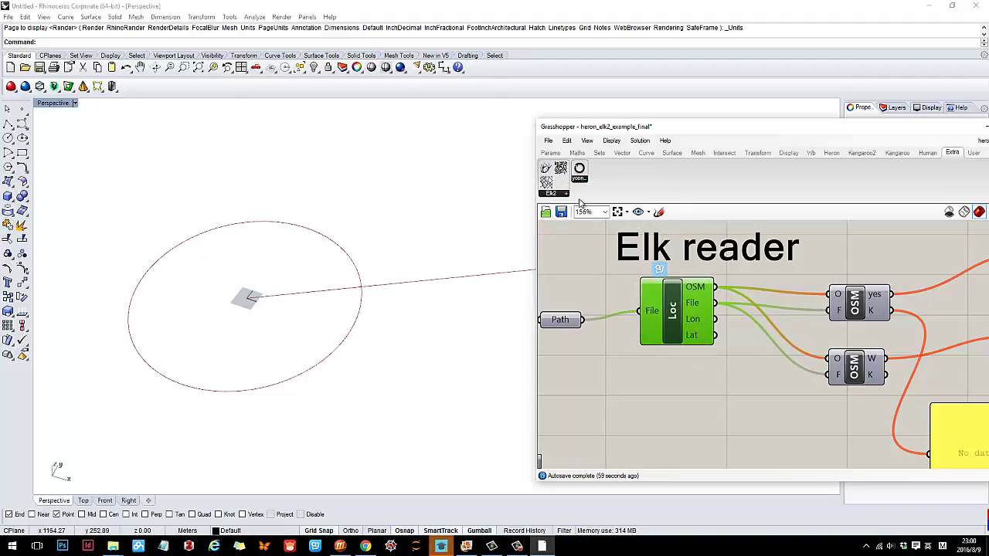
{"action": "left_click_drag", "start_coordinate": [865, 309], "coordinate": [879, 288]}
{"action": "left_click_drag", "start_coordinate": [844, 356], "coordinate": [795, 321]}
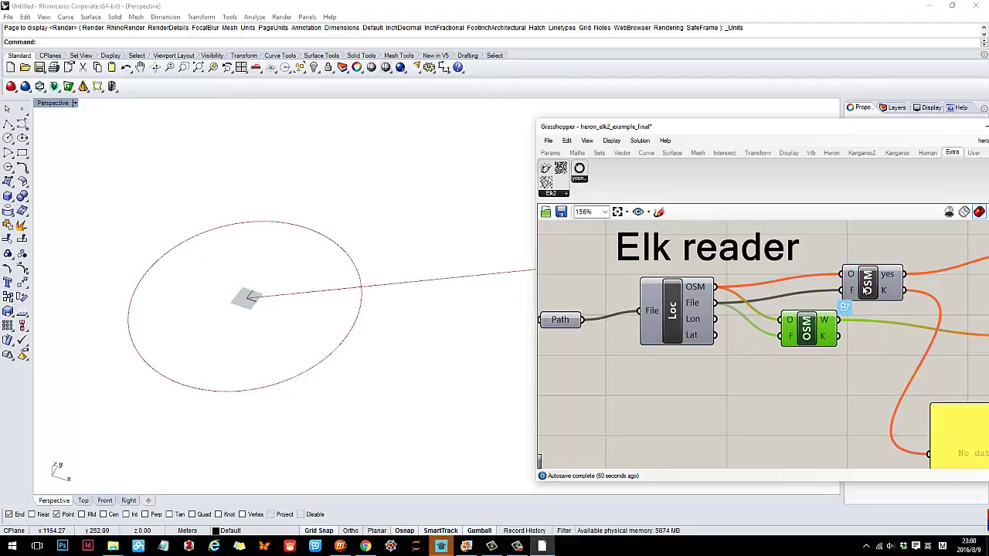
{"action": "left_click_drag", "start_coordinate": [867, 287], "coordinate": [885, 266]}
{"action": "mouse_move", "coordinate": [807, 336]}
{"action": "left_mouse_down"}
{"action": "mouse_move", "coordinate": [824, 330]}
{"action": "mouse_move", "coordinate": [805, 319]}
{"action": "left_mouse_up"}
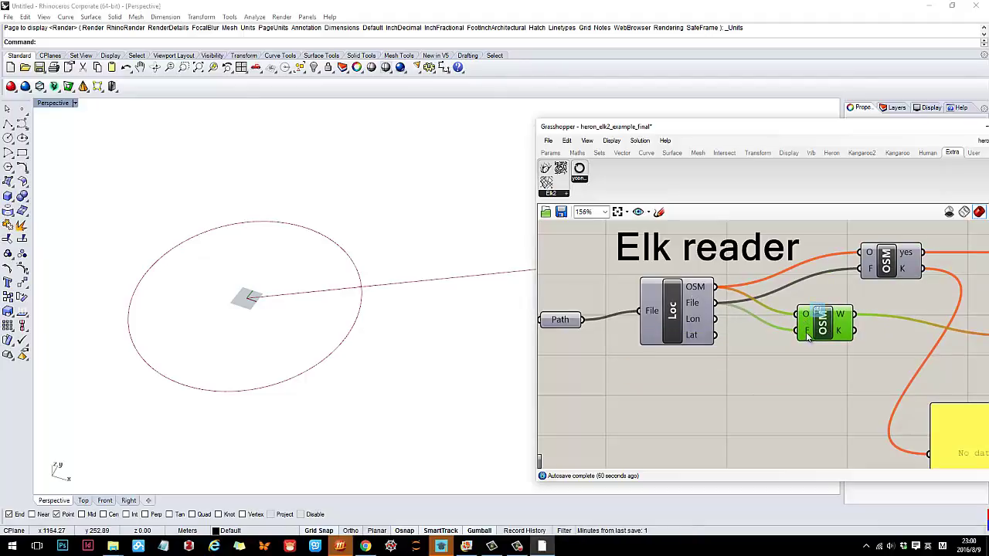
Shift the Path parameter feeding the Location component and open its single file path selection.
{"action": "right_click_drag", "start_coordinate": [717, 371], "coordinate": [803, 367]}
{"action": "scroll", "coordinate": [636, 324], "scroll_direction": "up", "scroll_amount": 1}
{"action": "scroll", "coordinate": [714, 331], "scroll_direction": "down", "scroll_amount": 1}
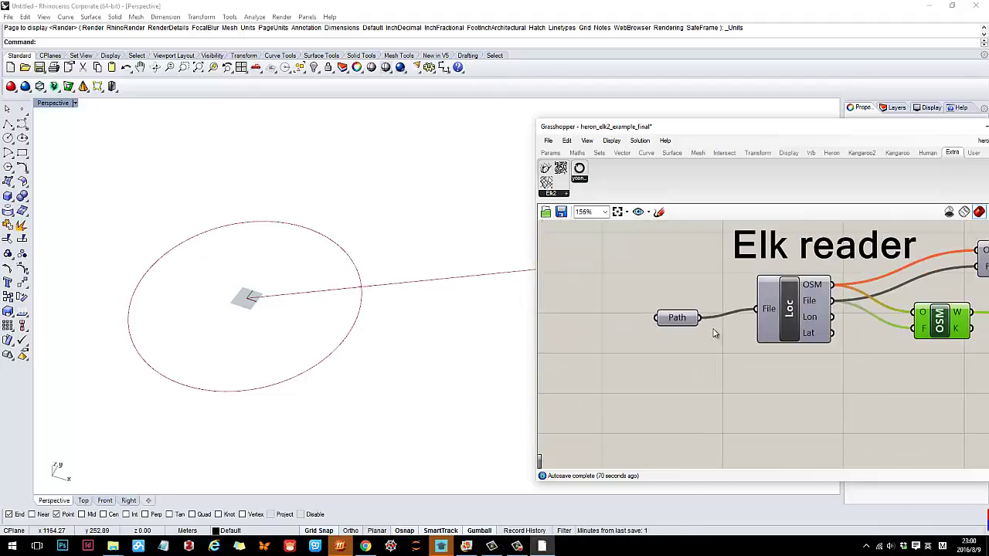
{"action": "right_click_drag", "start_coordinate": [715, 333], "coordinate": [641, 352]}
{"action": "scroll", "coordinate": [627, 338], "scroll_direction": "up", "scroll_amount": 1}
{"action": "left_click", "coordinate": [584, 326]}
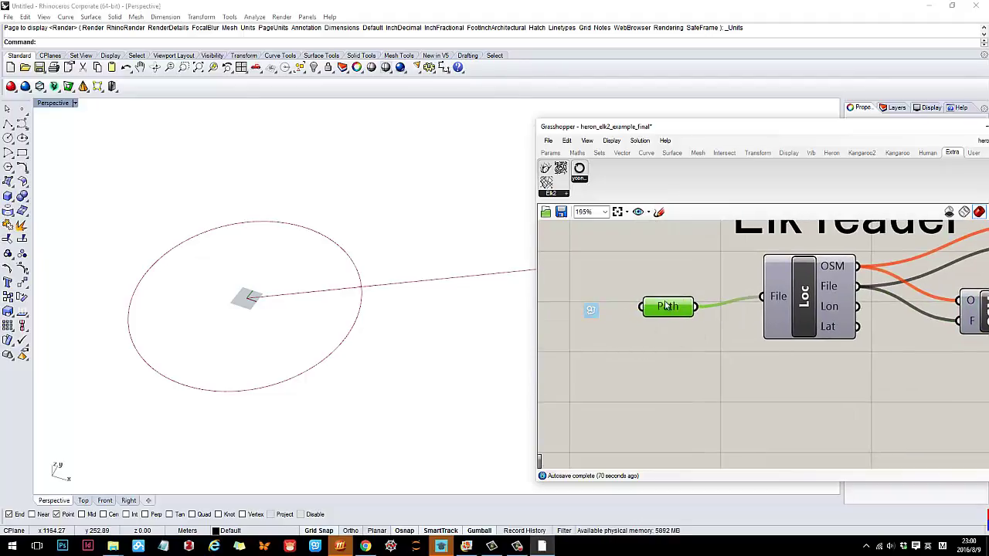
{"action": "left_click_drag", "start_coordinate": [683, 312], "coordinate": [670, 313]}
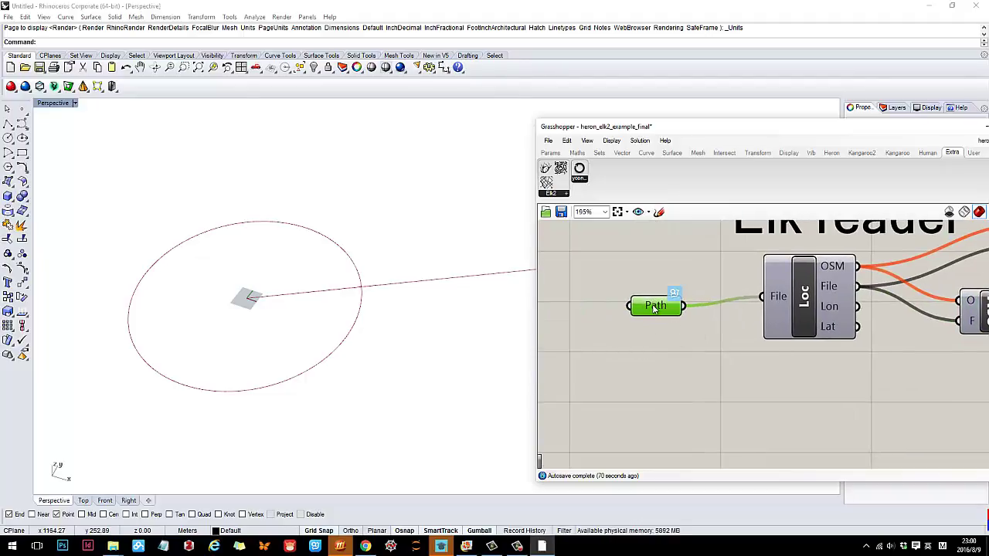
{"action": "right_click", "coordinate": [654, 308]}
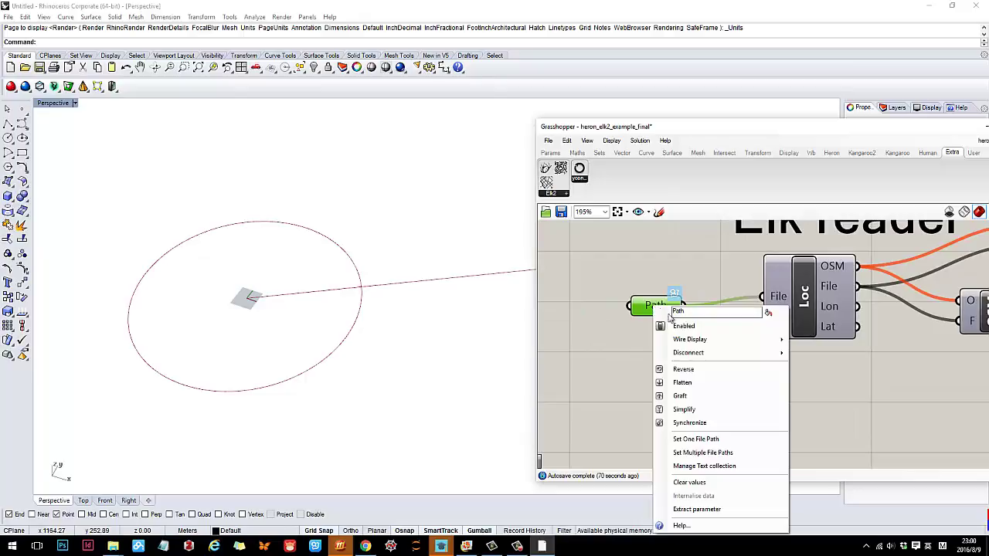
{"action": "left_click", "coordinate": [698, 439]}
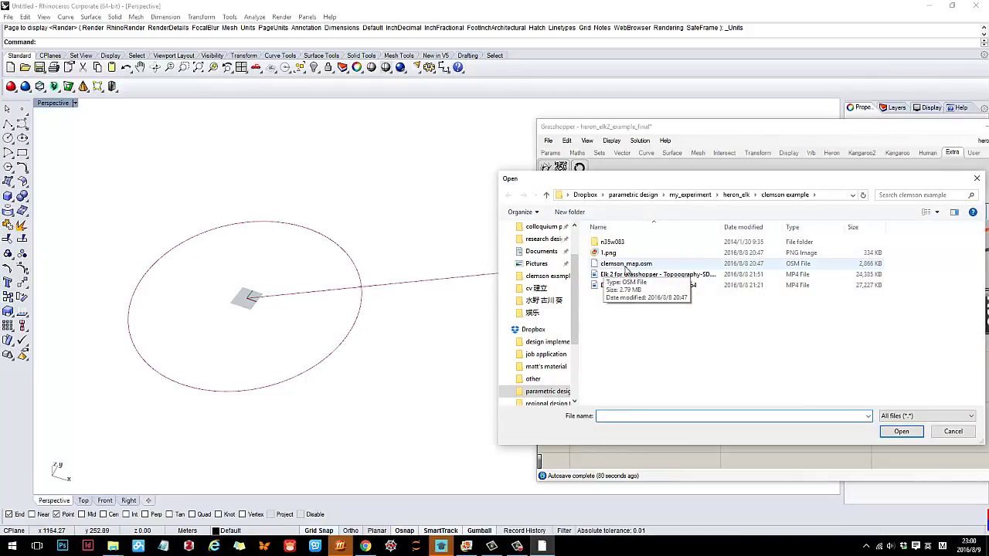
Switch to Chrome to view the OpenStreetMap Export page as the source of the OSM file, and return to the file selection.
{"action": "left_click", "coordinate": [365, 547]}
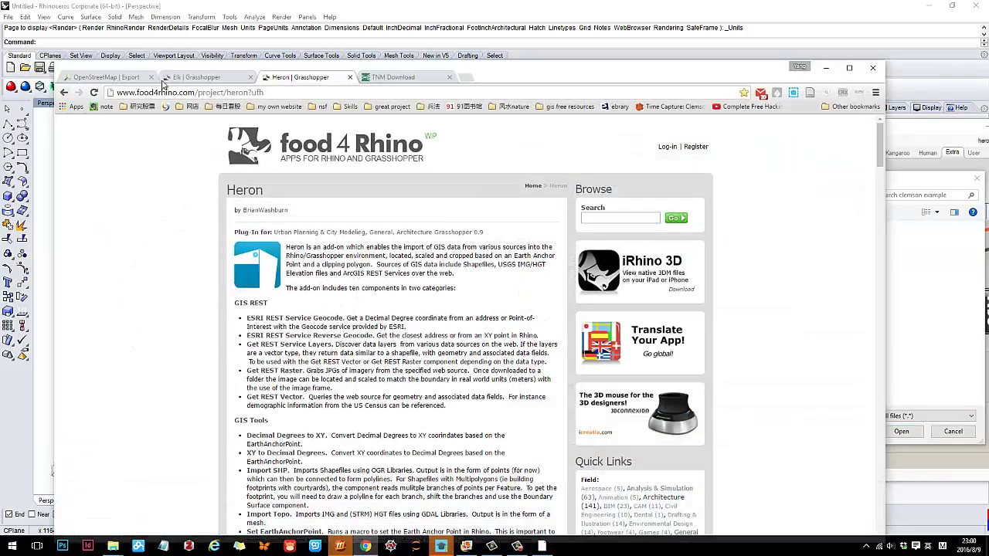
{"action": "left_click", "coordinate": [97, 78]}
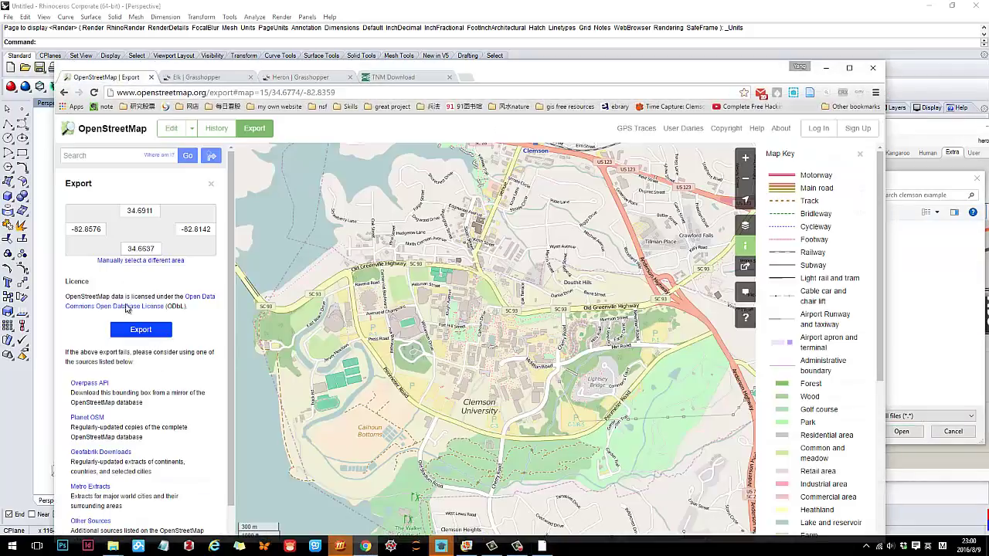
{"action": "left_click", "coordinate": [826, 68]}
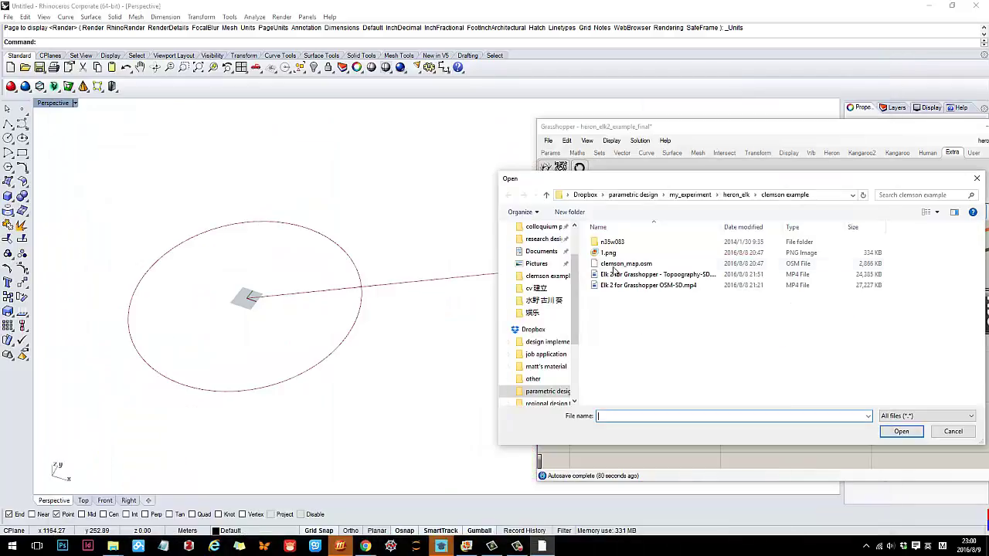
Load clemson_map.osm from the clemson example folder as the Path parameter's file.
{"action": "left_click_drag", "start_coordinate": [569, 177], "coordinate": [299, 155]}
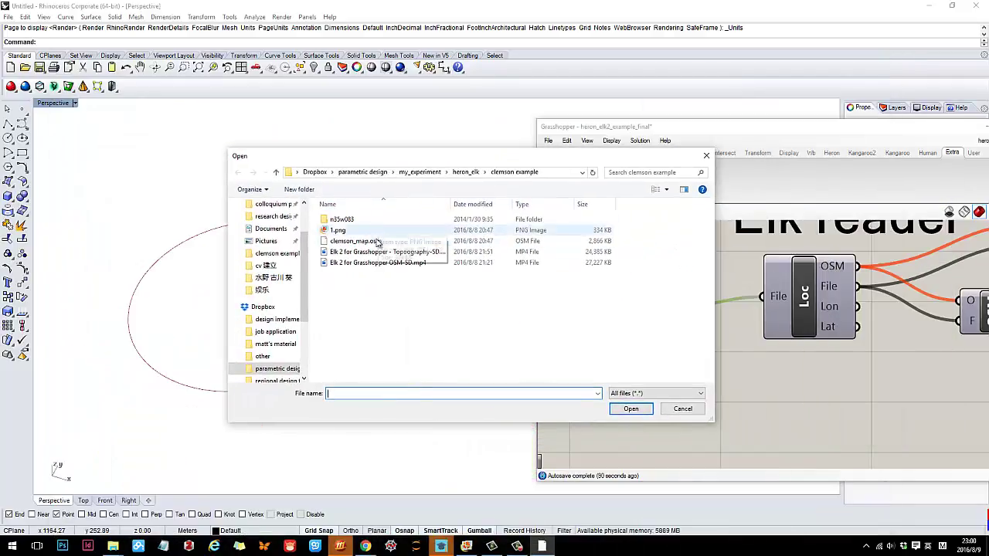
{"action": "left_click", "coordinate": [356, 241]}
{"action": "left_click", "coordinate": [631, 409]}
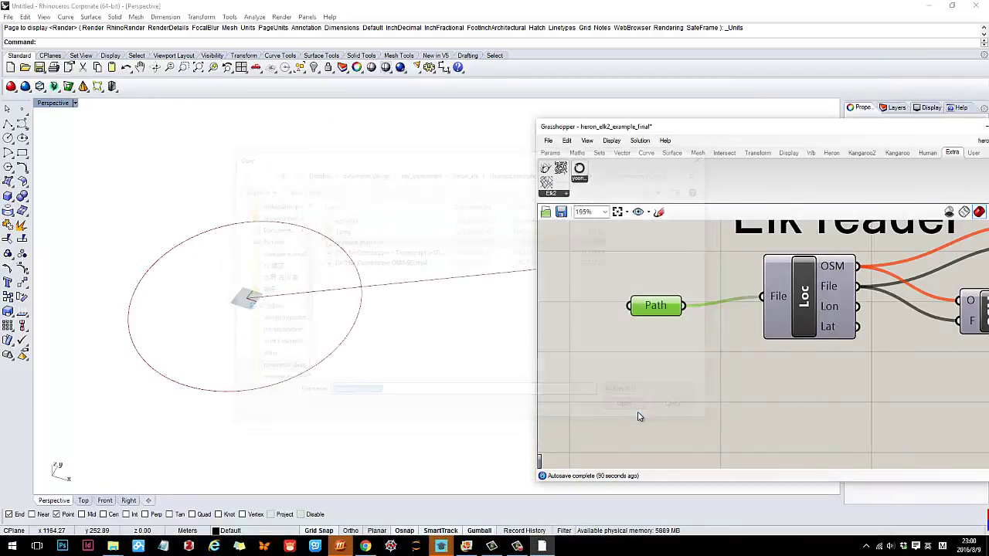
Examine the imported building outlines in the Perspective viewport and the Elk reader components that generate them.
{"action": "scroll", "coordinate": [323, 292], "scroll_direction": "down", "scroll_amount": 5}
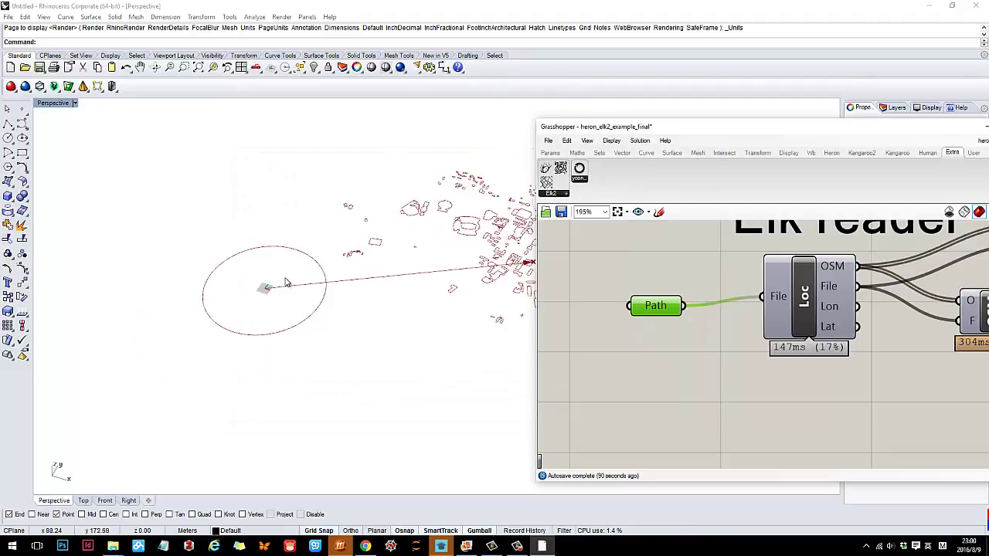
{"action": "scroll", "coordinate": [323, 292], "scroll_direction": "down", "scroll_amount": 4}
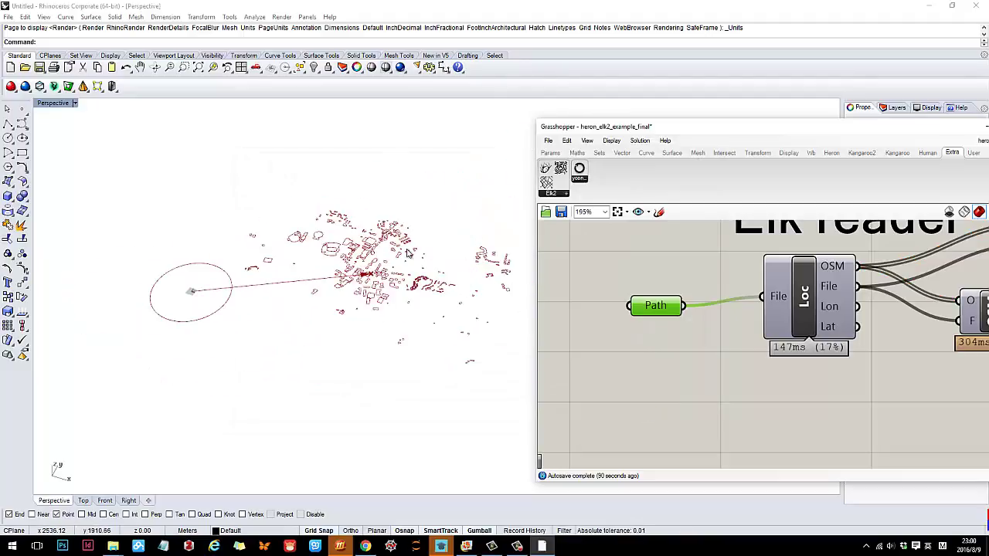
{"action": "scroll", "coordinate": [368, 258], "scroll_direction": "up", "scroll_amount": 4}
{"action": "right_click_drag", "start_coordinate": [881, 391], "coordinate": [727, 367]}
{"action": "scroll", "coordinate": [774, 367], "scroll_direction": "down", "scroll_amount": 2}
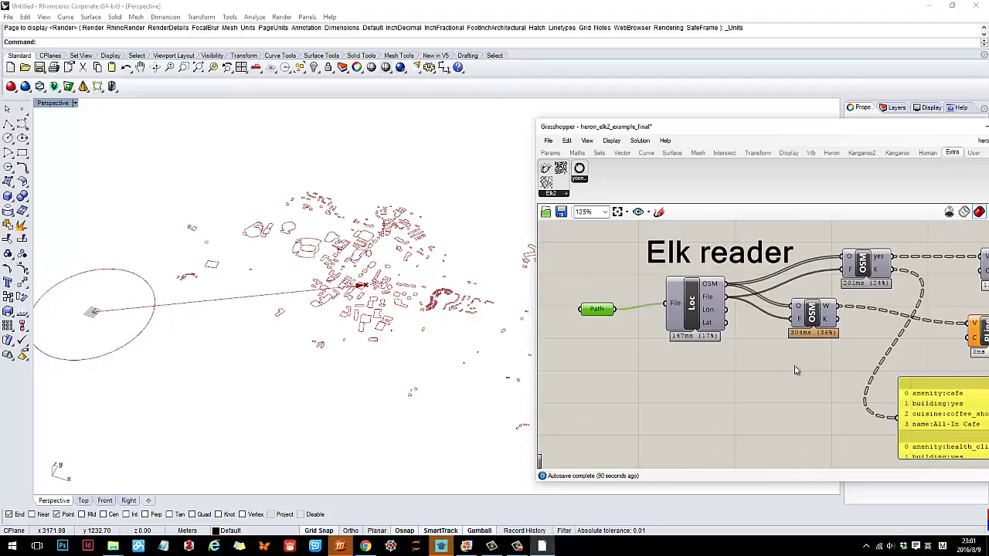
{"action": "right_click_drag", "start_coordinate": [805, 369], "coordinate": [743, 364]}
{"action": "scroll", "coordinate": [748, 329], "scroll_direction": "up", "scroll_amount": 3}
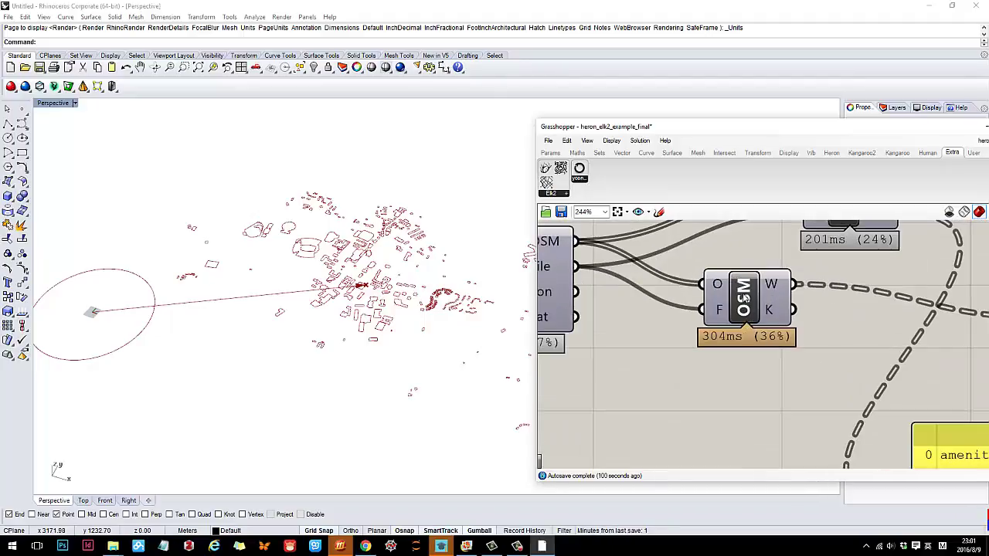
Compare with the OpenStreetMap map in Chrome and review the feature types offered by the lower OSM component, keeping building.
{"action": "left_click_drag", "start_coordinate": [745, 297], "coordinate": [722, 301]}
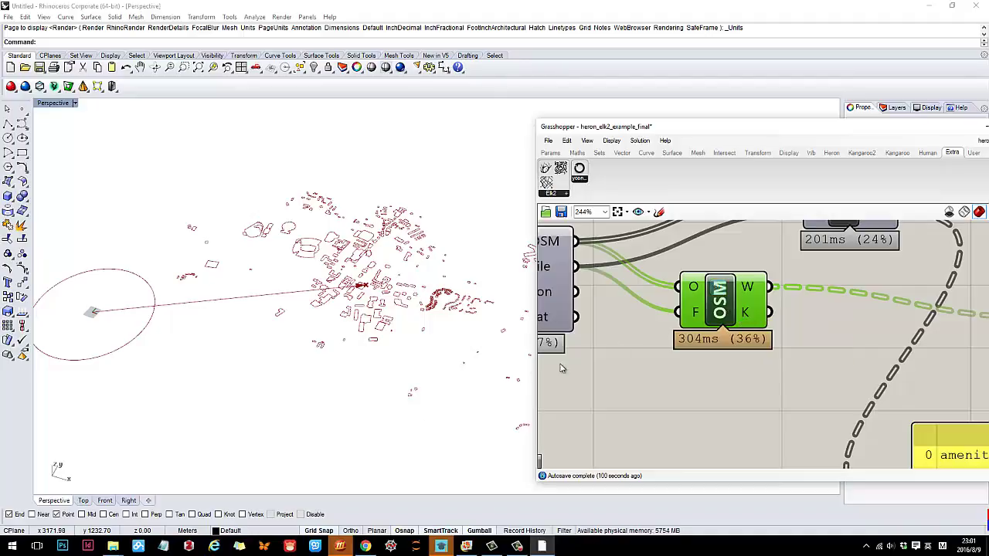
{"action": "left_click", "coordinate": [366, 546]}
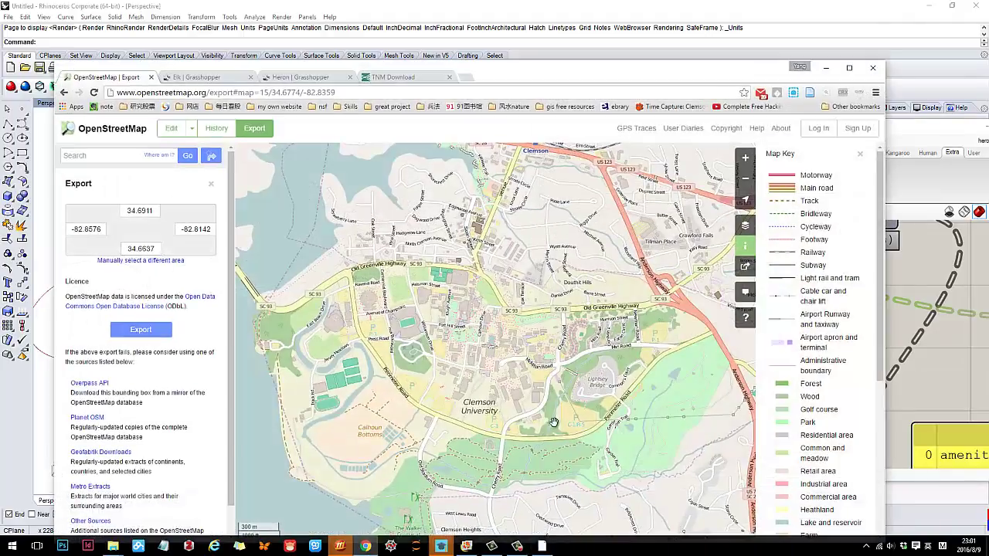
{"action": "left_click", "coordinate": [364, 547]}
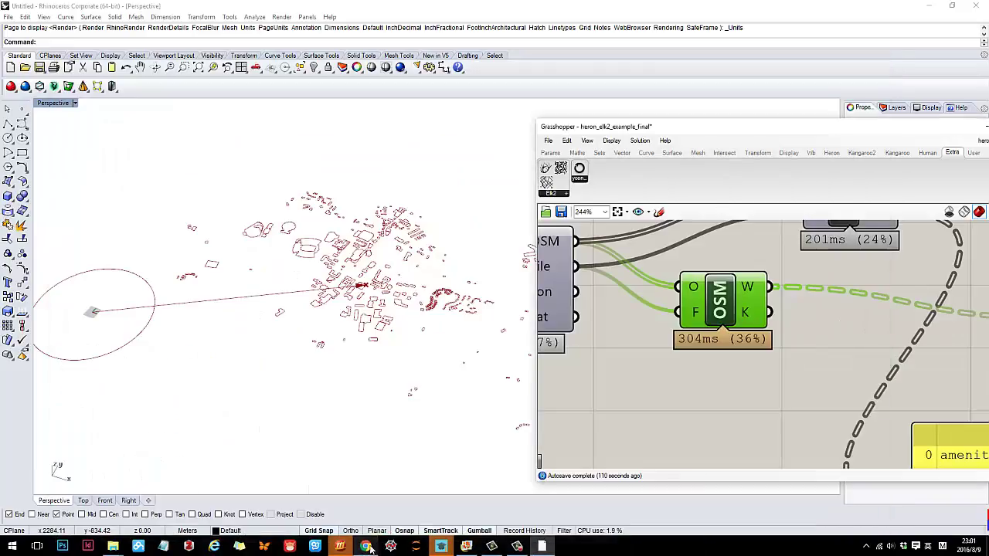
{"action": "left_click_drag", "start_coordinate": [709, 304], "coordinate": [717, 299]}
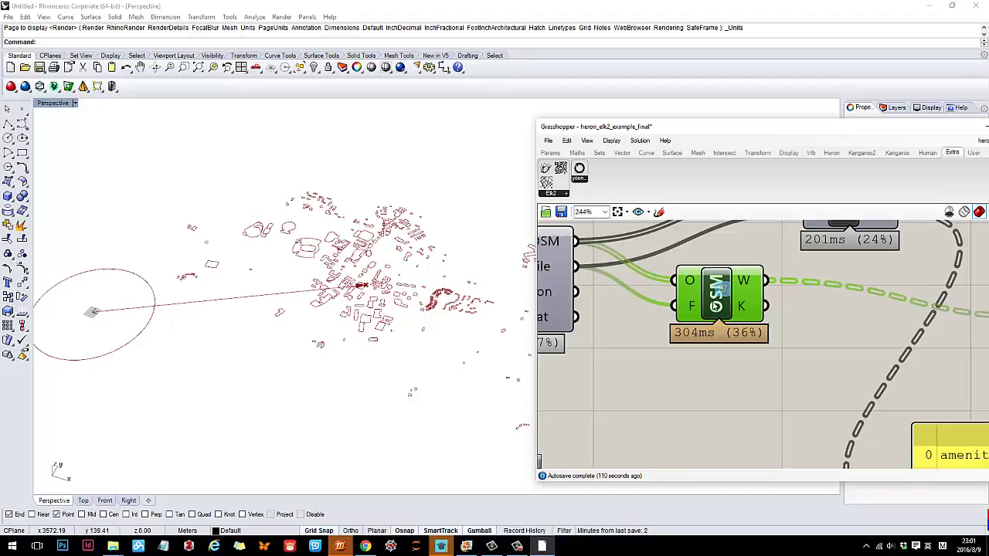
{"action": "right_click", "coordinate": [715, 295]}
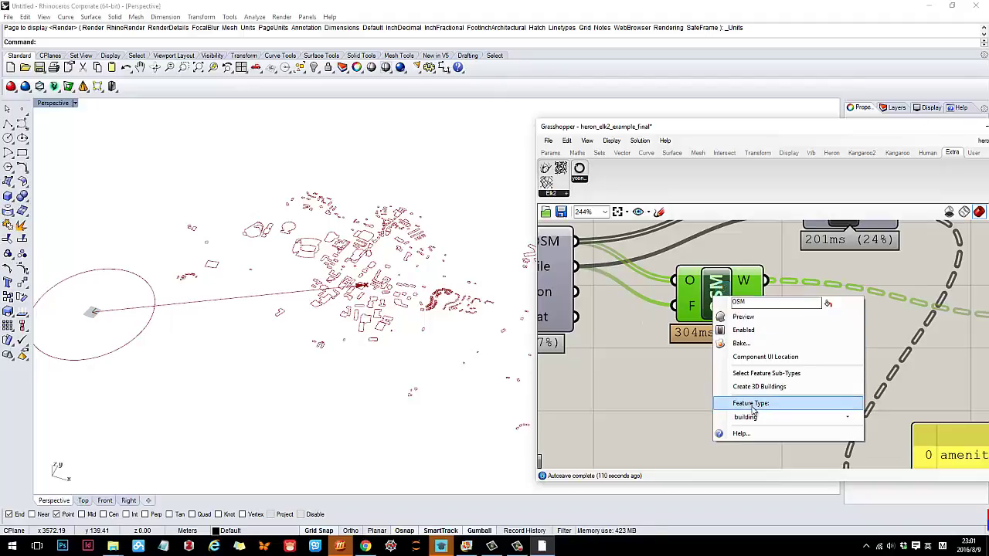
{"action": "left_click", "coordinate": [791, 418]}
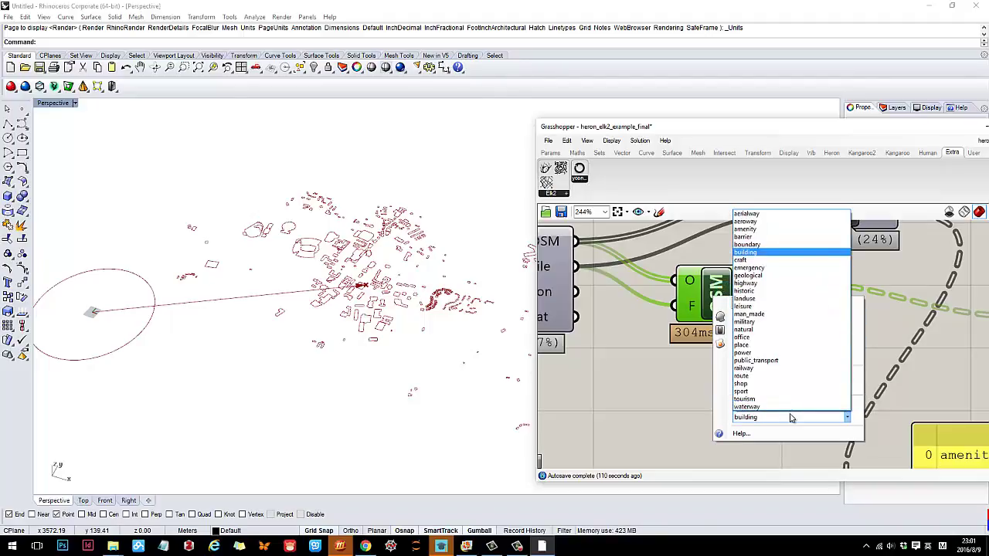
{"action": "left_click", "coordinate": [629, 397]}
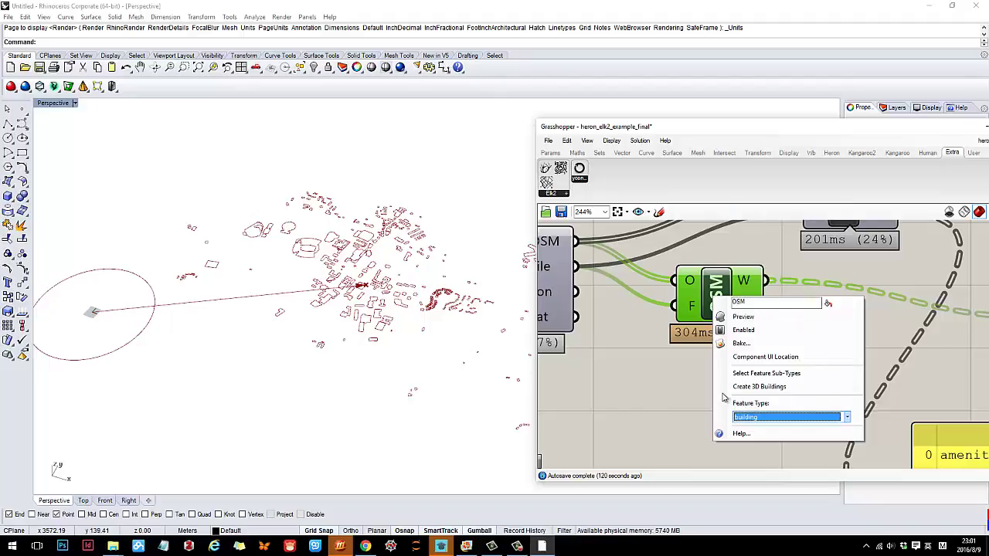
{"action": "left_click", "coordinate": [648, 400]}
Turn off the preview of the vector arrow component in the "line up heron and elk" group.
{"action": "scroll", "coordinate": [789, 383], "scroll_direction": "down", "scroll_amount": 10}
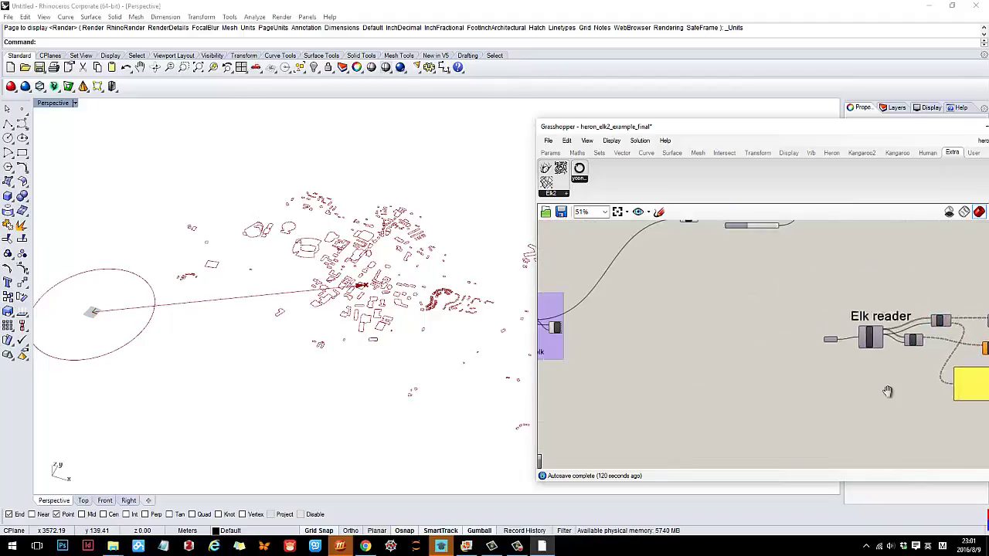
{"action": "scroll", "coordinate": [707, 361], "scroll_direction": "up", "scroll_amount": 5}
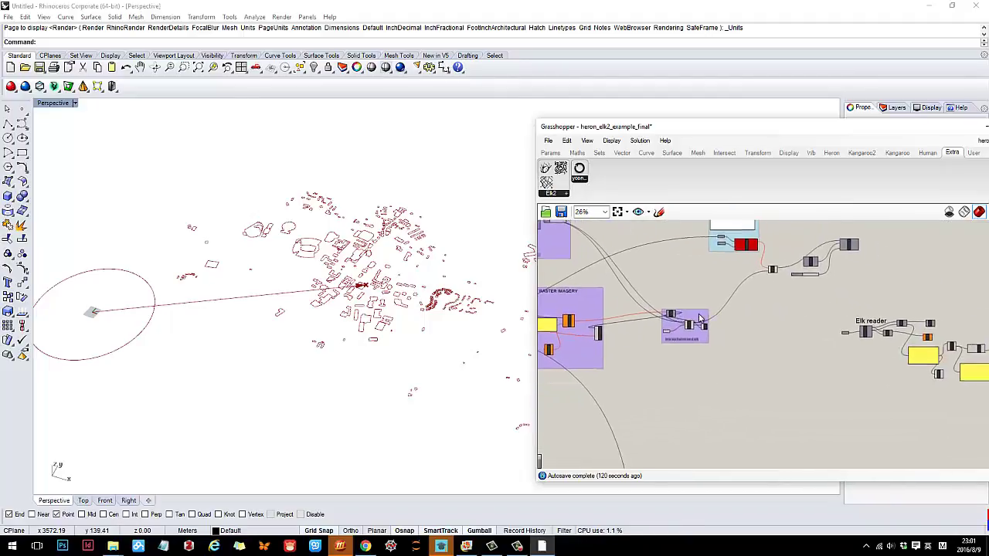
{"action": "left_click", "coordinate": [746, 347]}
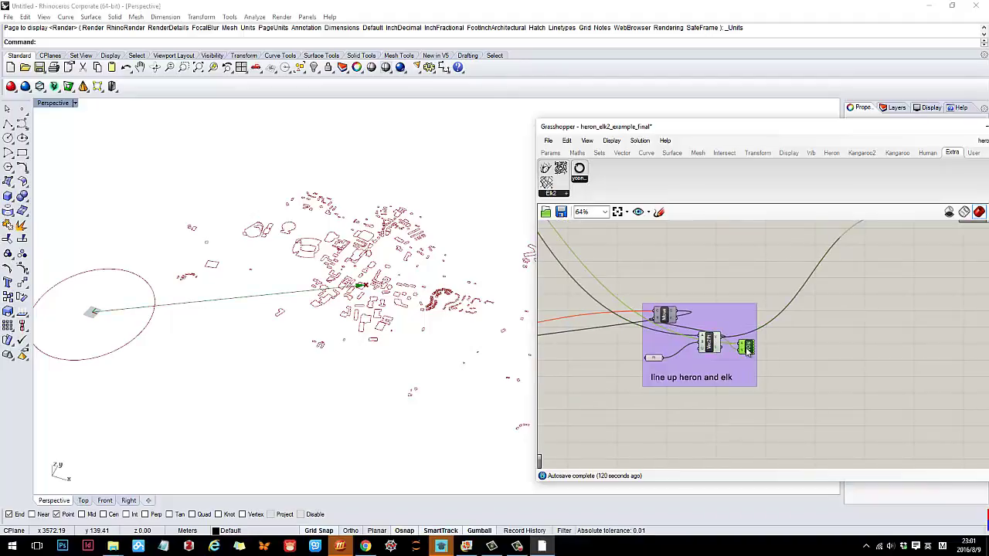
{"action": "right_click", "coordinate": [747, 348]}
{"action": "key", "text": "Escape"}
{"action": "scroll", "coordinate": [682, 313], "scroll_direction": "up", "scroll_amount": 7}
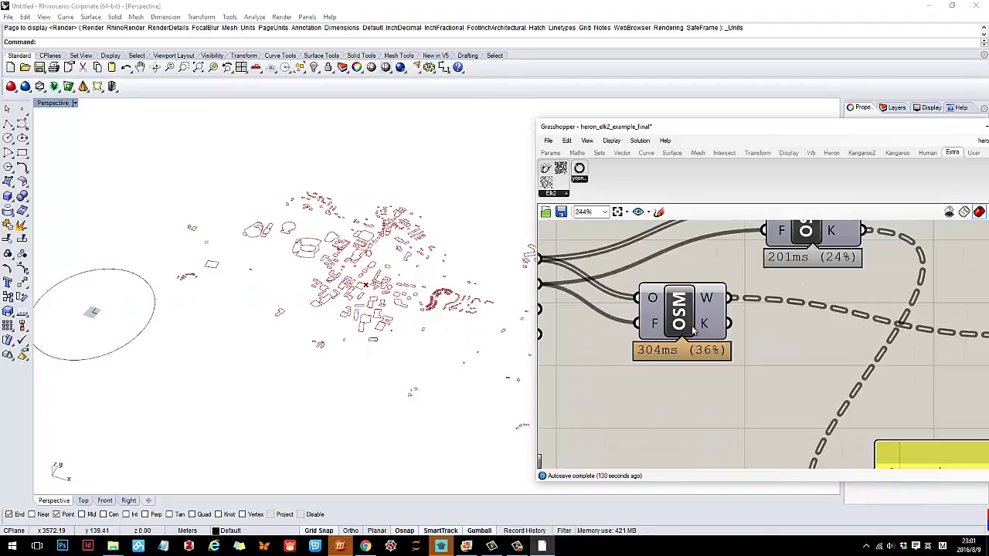
Switch the lower OSM component's feature type to public_transport, tourism and waterway in turn to preview each.
{"action": "right_click", "coordinate": [680, 310]}
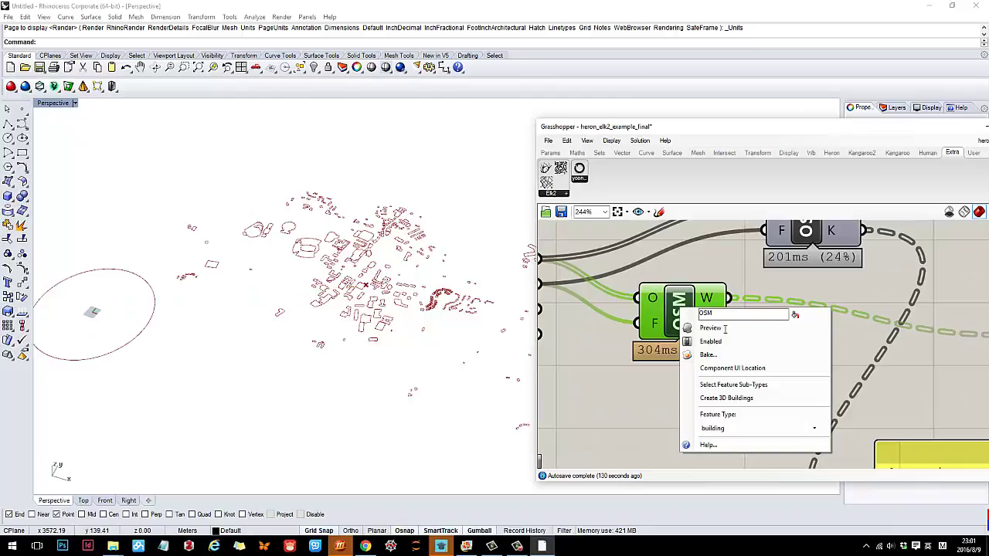
{"action": "left_click", "coordinate": [741, 427]}
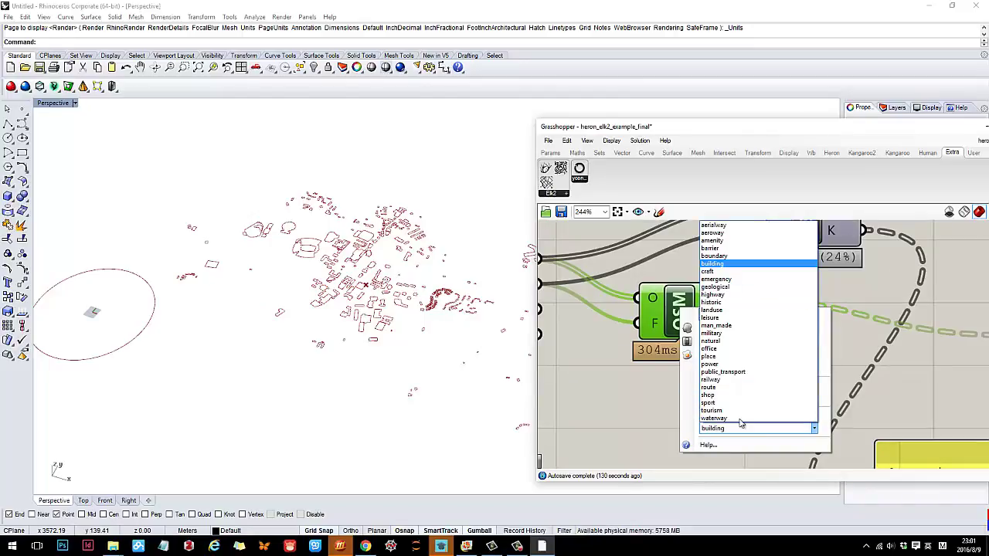
{"action": "left_click", "coordinate": [729, 373]}
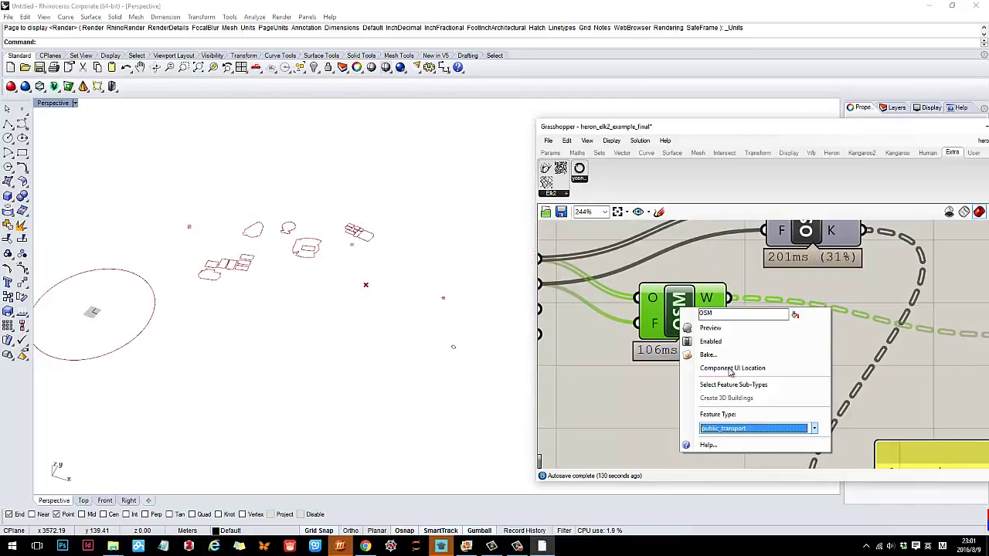
{"action": "left_click", "coordinate": [740, 427]}
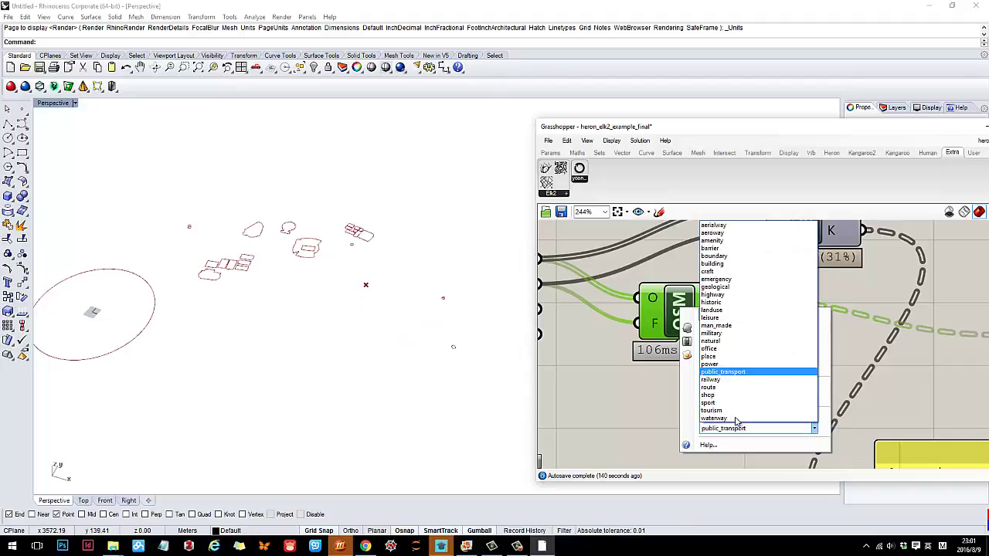
{"action": "left_click", "coordinate": [734, 417]}
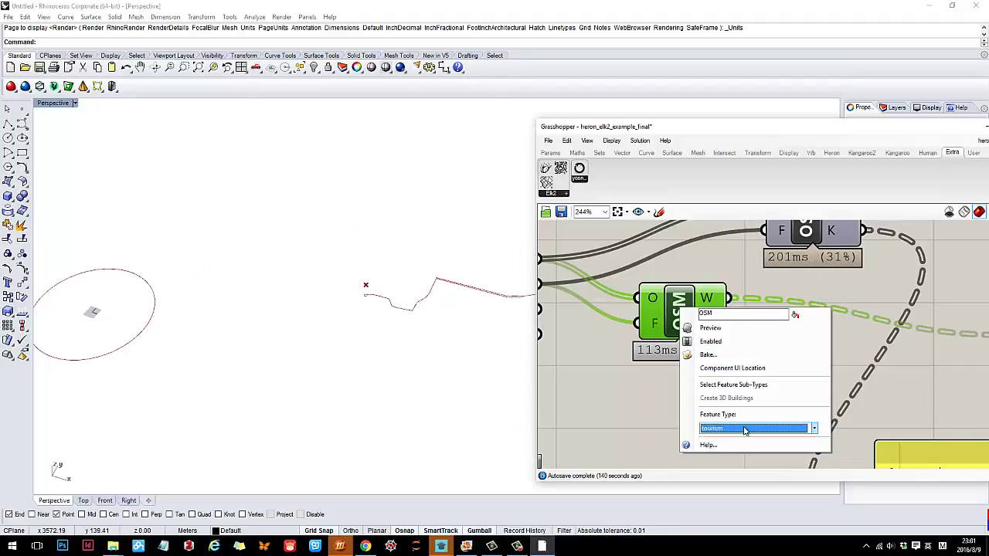
{"action": "left_click", "coordinate": [744, 428]}
{"action": "left_click", "coordinate": [742, 422]}
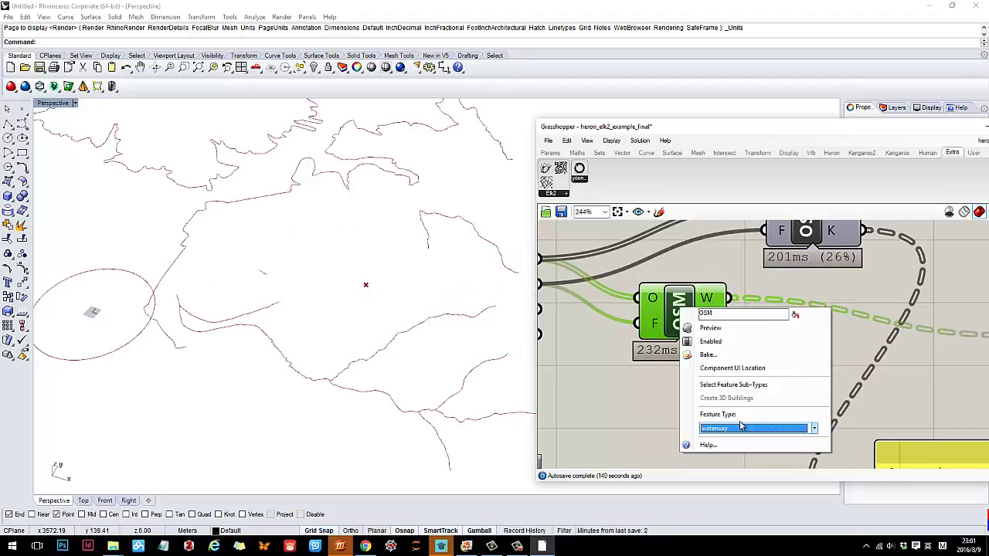
Try the shop, sport and public_transport feature types in turn on the lower OSM component.
{"action": "left_click", "coordinate": [740, 427]}
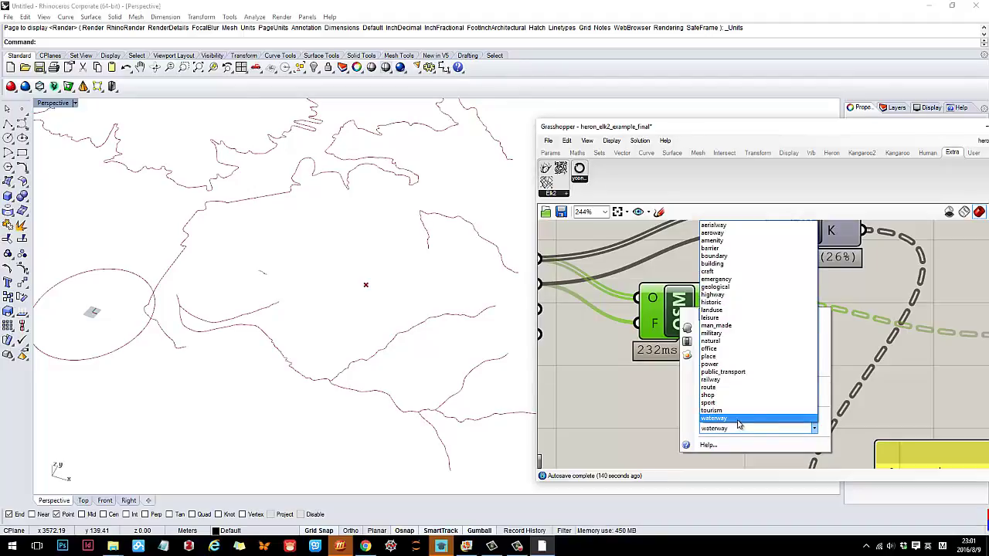
{"action": "left_click", "coordinate": [734, 393]}
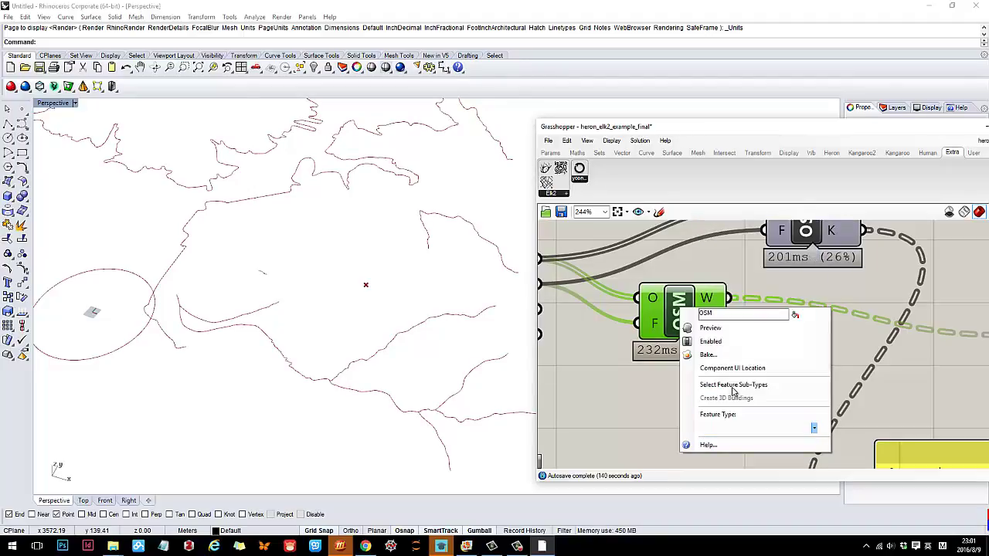
{"action": "left_click", "coordinate": [740, 427]}
{"action": "left_click", "coordinate": [726, 401]}
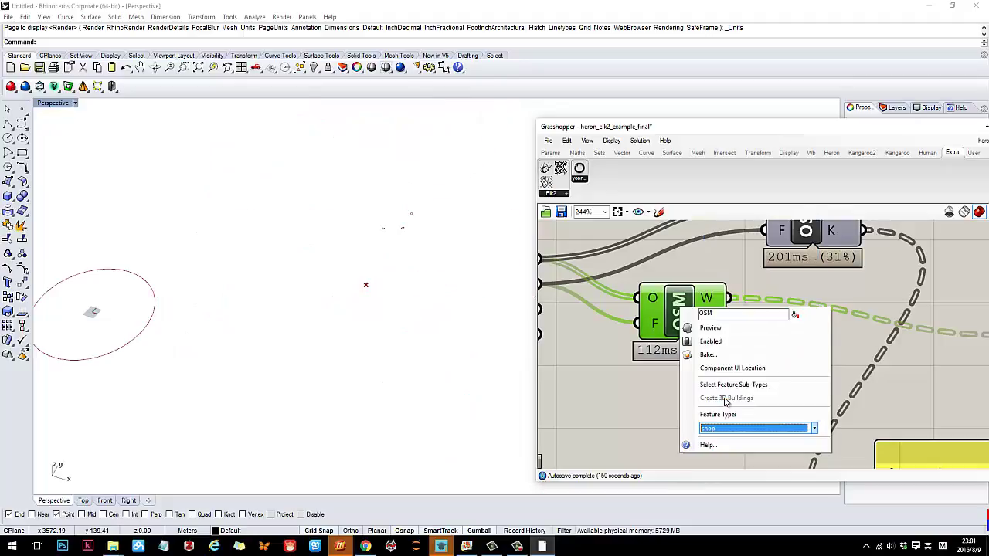
{"action": "left_click", "coordinate": [738, 428]}
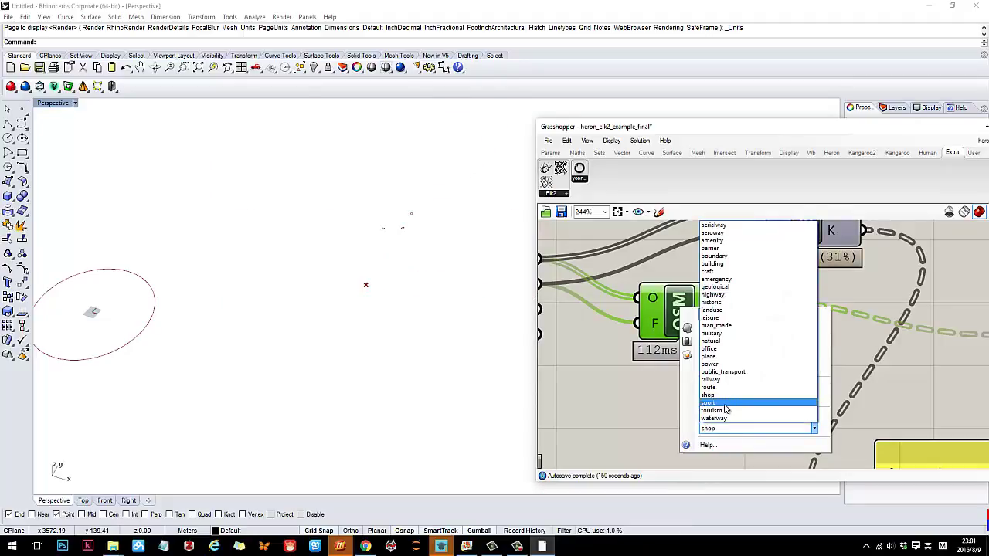
{"action": "left_click", "coordinate": [726, 408]}
{"action": "left_click", "coordinate": [733, 428]}
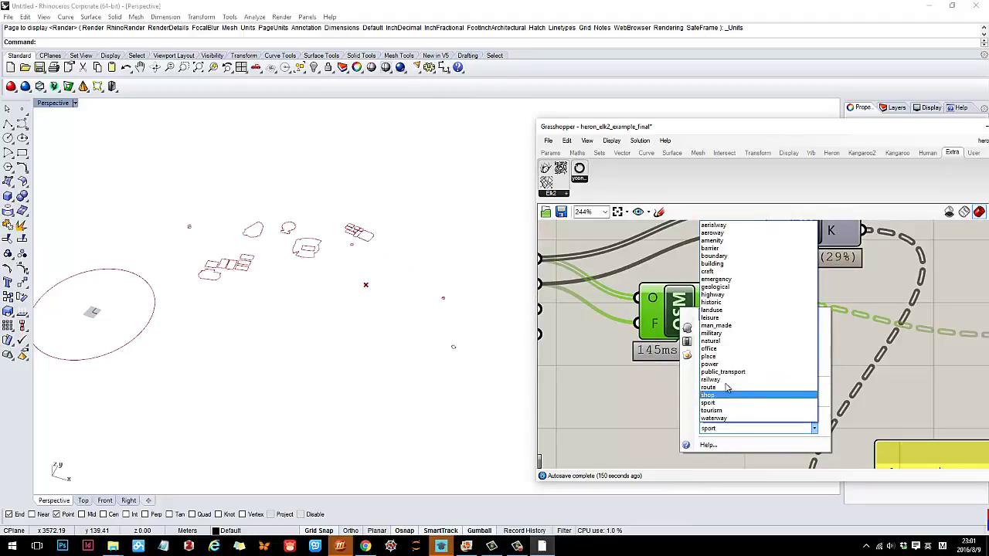
{"action": "left_click", "coordinate": [726, 382]}
Preview the office, power and landuse feature types in turn on the lower OSM component.
{"action": "left_click", "coordinate": [740, 429]}
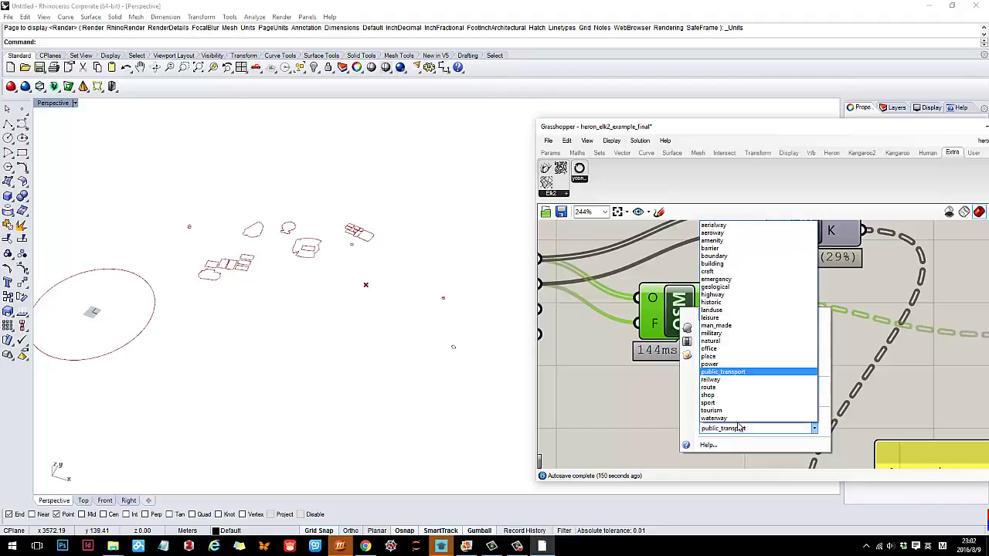
{"action": "left_click", "coordinate": [723, 354]}
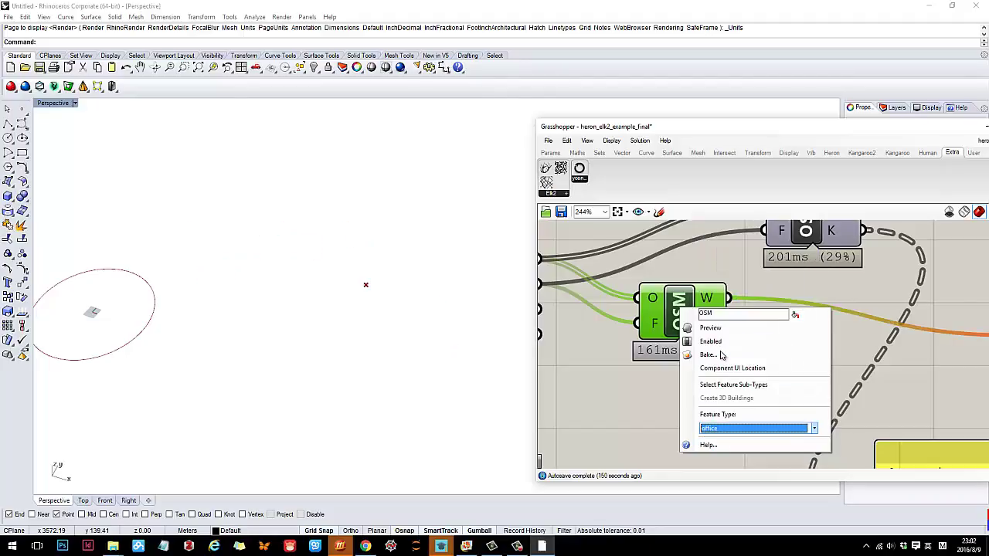
{"action": "left_click", "coordinate": [732, 428]}
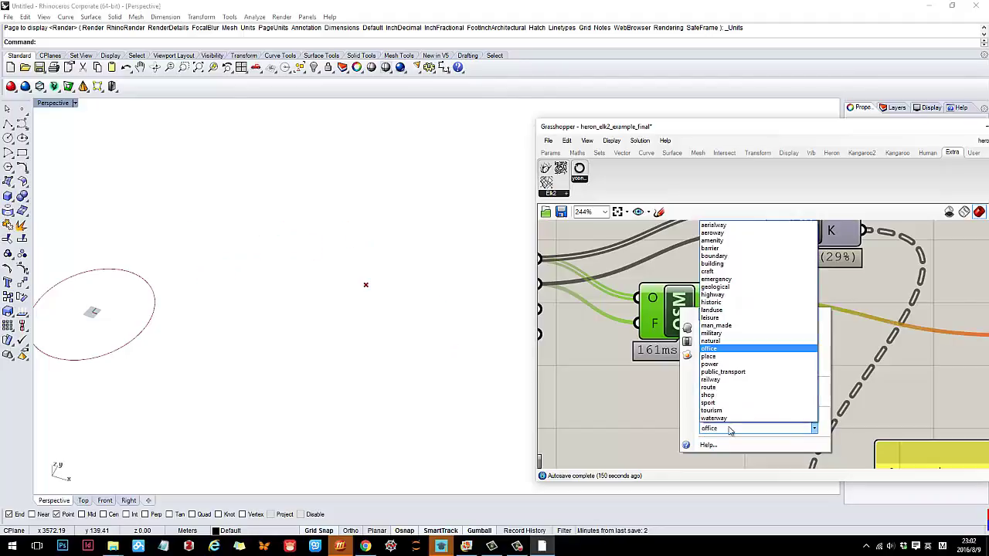
{"action": "left_click", "coordinate": [718, 363]}
{"action": "left_click", "coordinate": [745, 429]}
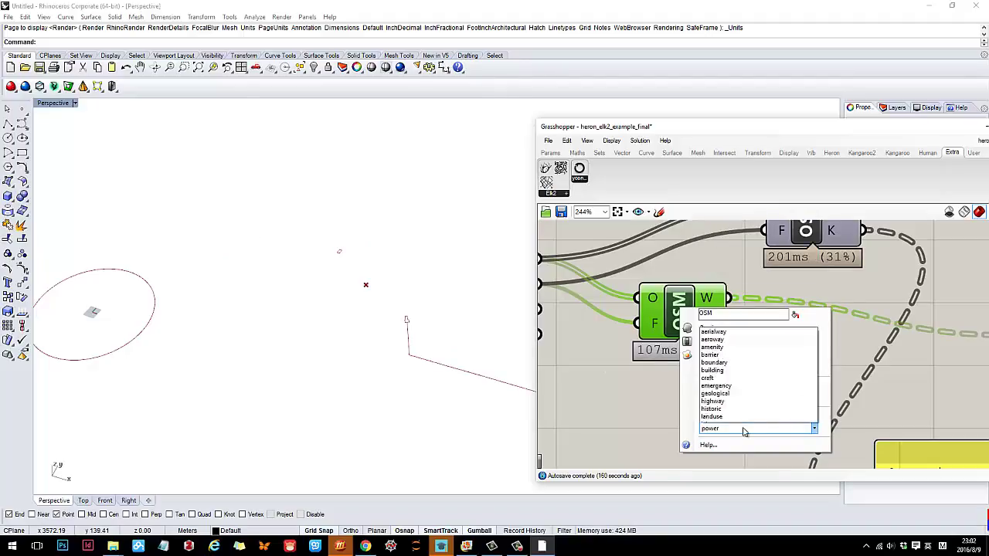
{"action": "left_click", "coordinate": [723, 312]}
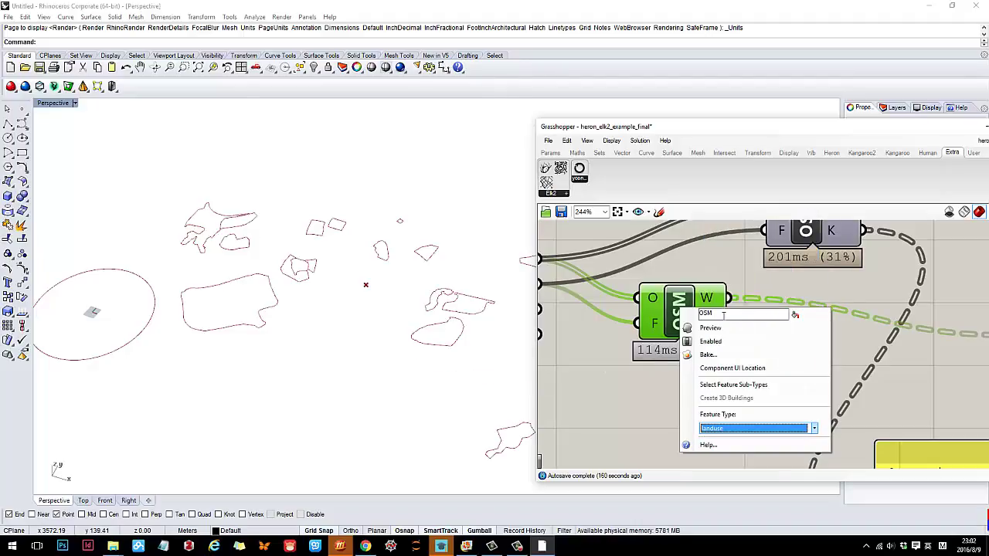
Set the lower OSM component's feature type to highway.
{"action": "left_click", "coordinate": [745, 427]}
{"action": "scroll", "coordinate": [742, 345], "scroll_direction": "down", "scroll_amount": 1}
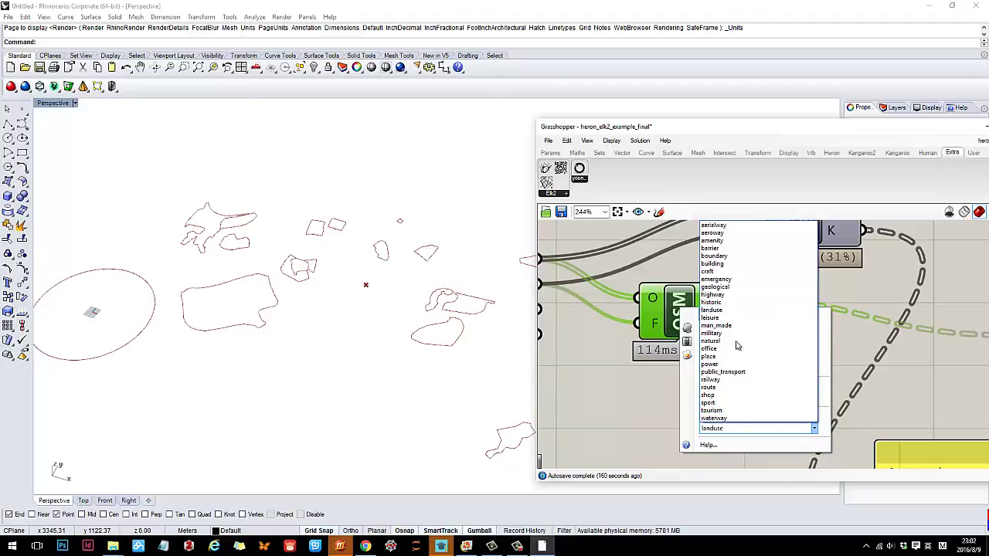
{"action": "left_click", "coordinate": [728, 295]}
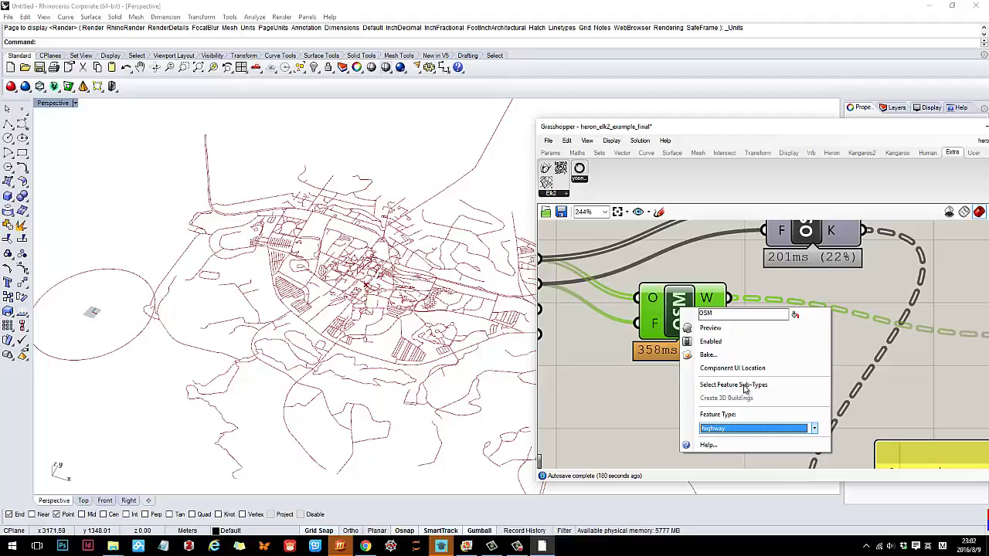
Limit the lower OSM component's highway sub-types to trunk and trunk_link.
{"action": "left_click", "coordinate": [731, 384]}
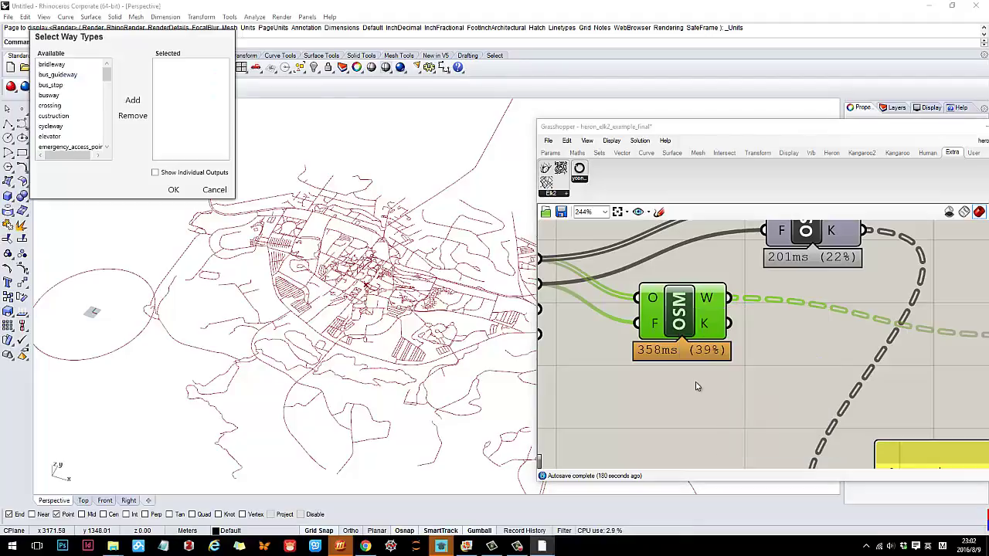
{"action": "left_click_drag", "start_coordinate": [100, 41], "coordinate": [545, 141]}
{"action": "left_click_drag", "start_coordinate": [551, 174], "coordinate": [551, 242]}
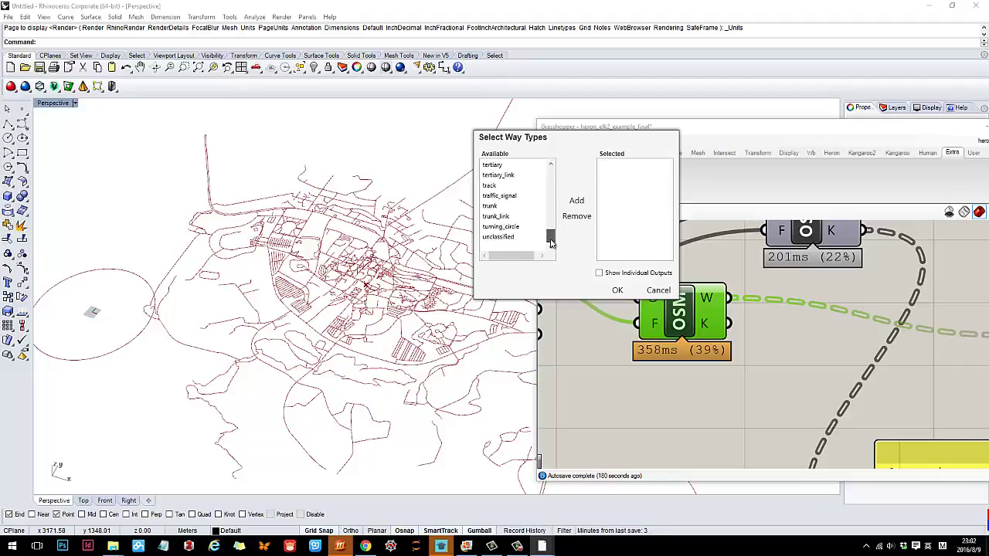
{"action": "left_click", "coordinate": [514, 214]}
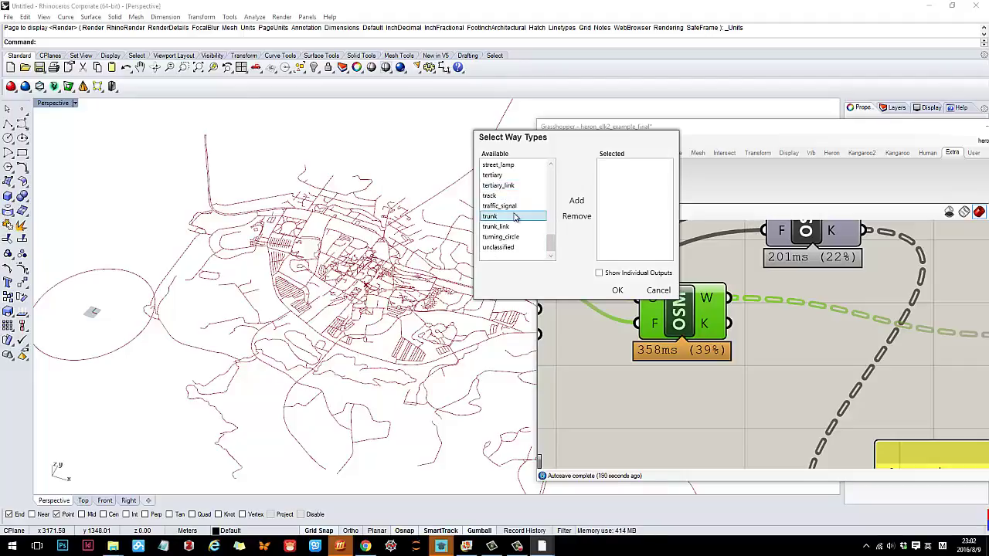
{"action": "left_click", "coordinate": [564, 204]}
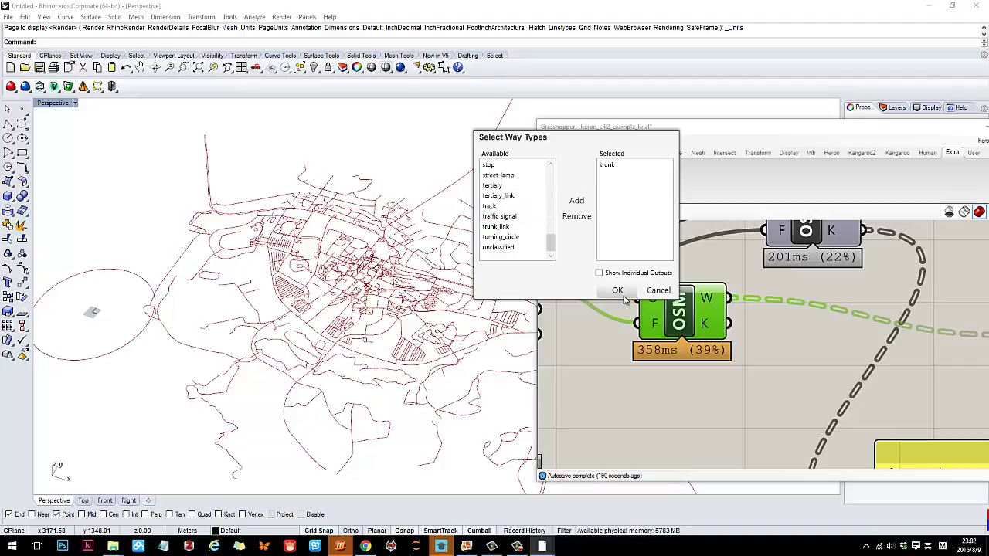
{"action": "left_click", "coordinate": [499, 227]}
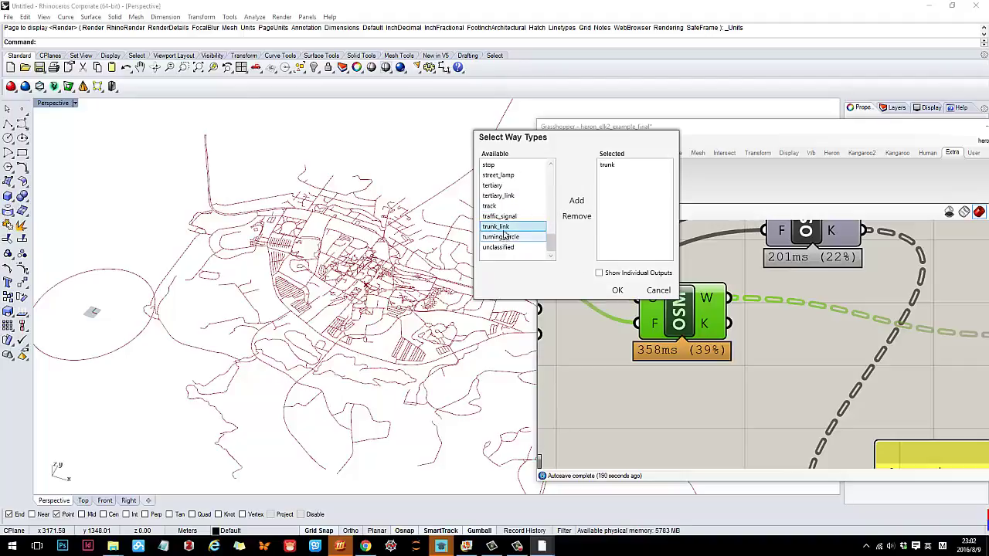
{"action": "left_click", "coordinate": [577, 201]}
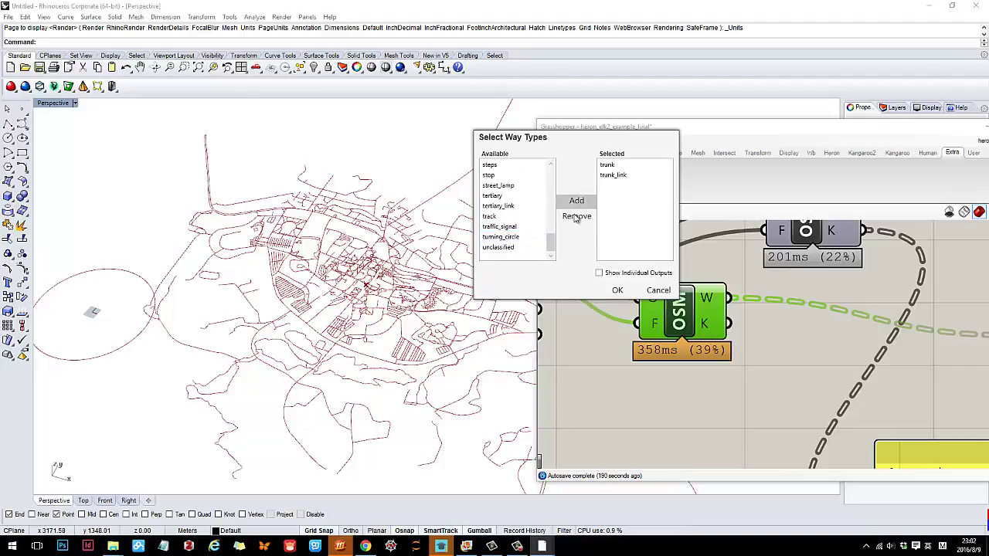
{"action": "left_click", "coordinate": [618, 290]}
Remove trunk_link and trunk from the selected way types of the lower OSM component.
{"action": "scroll", "coordinate": [351, 329], "scroll_direction": "down", "scroll_amount": 5}
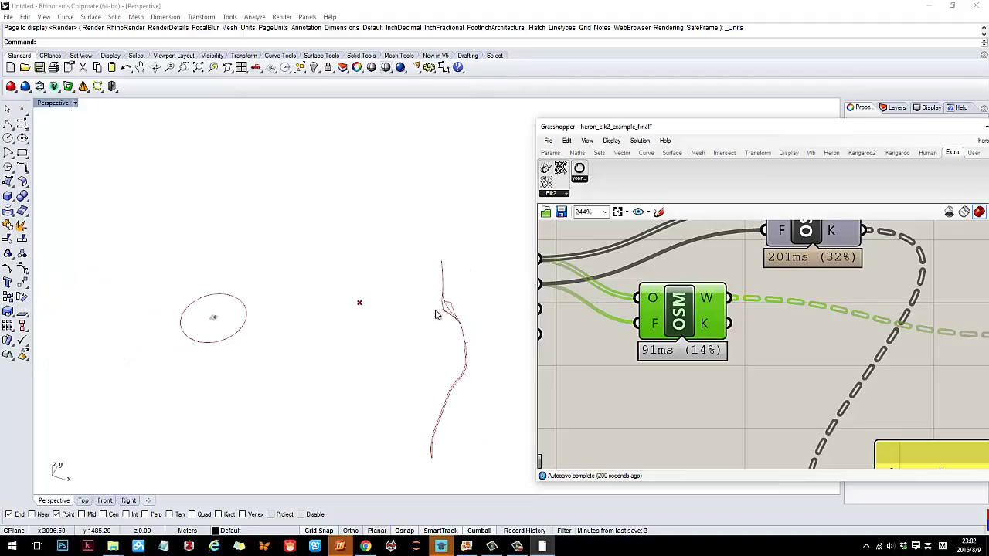
{"action": "right_click_drag", "start_coordinate": [748, 367], "coordinate": [740, 343]}
{"action": "right_click", "coordinate": [675, 289]}
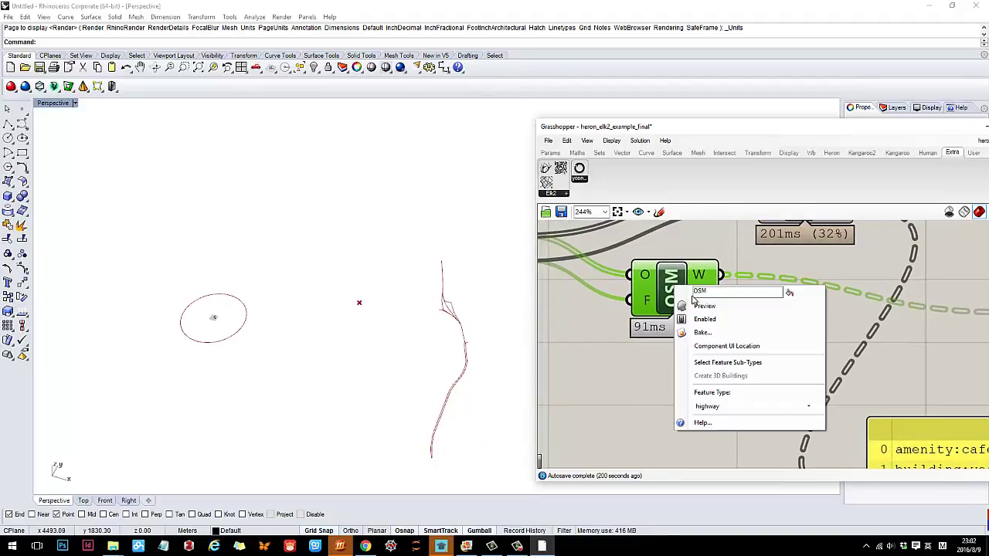
{"action": "left_click", "coordinate": [731, 362]}
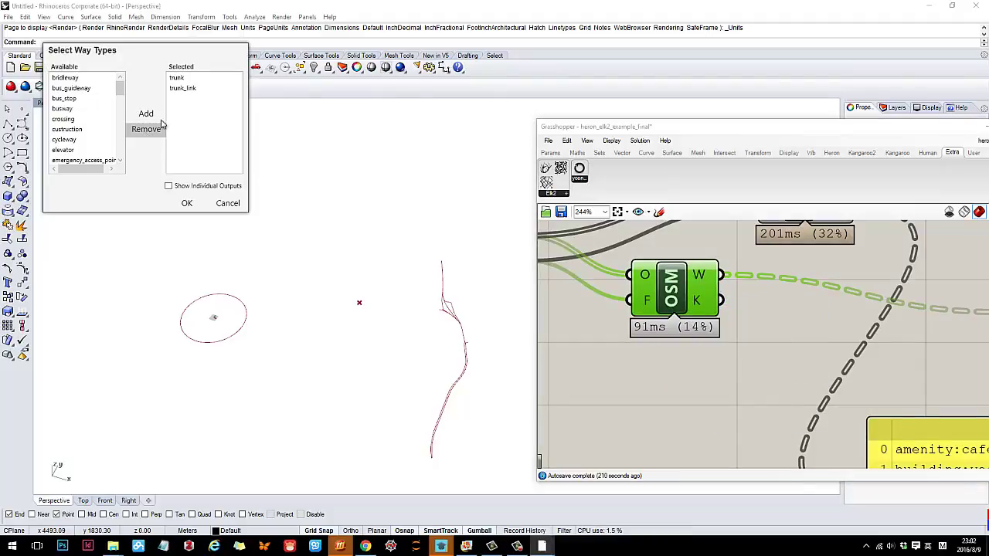
{"action": "left_click", "coordinate": [183, 87]}
{"action": "left_click", "coordinate": [146, 129]}
{"action": "left_click", "coordinate": [177, 77]}
{"action": "left_click", "coordinate": [146, 129]}
{"action": "left_click", "coordinate": [187, 203]}
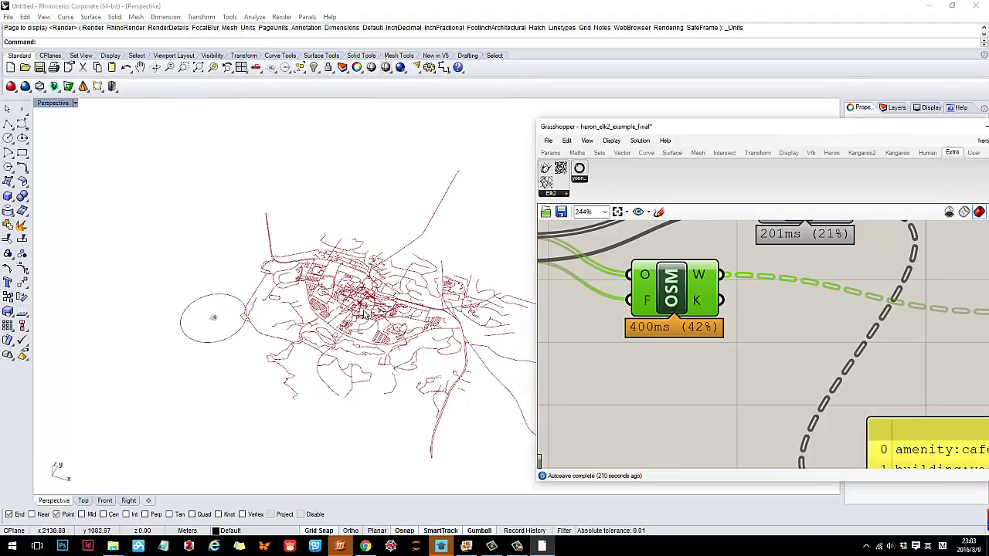
Set the lower OSM component's feature type back to building.
{"action": "right_click_drag", "start_coordinate": [671, 369], "coordinate": [694, 401]}
{"action": "right_click", "coordinate": [704, 312]}
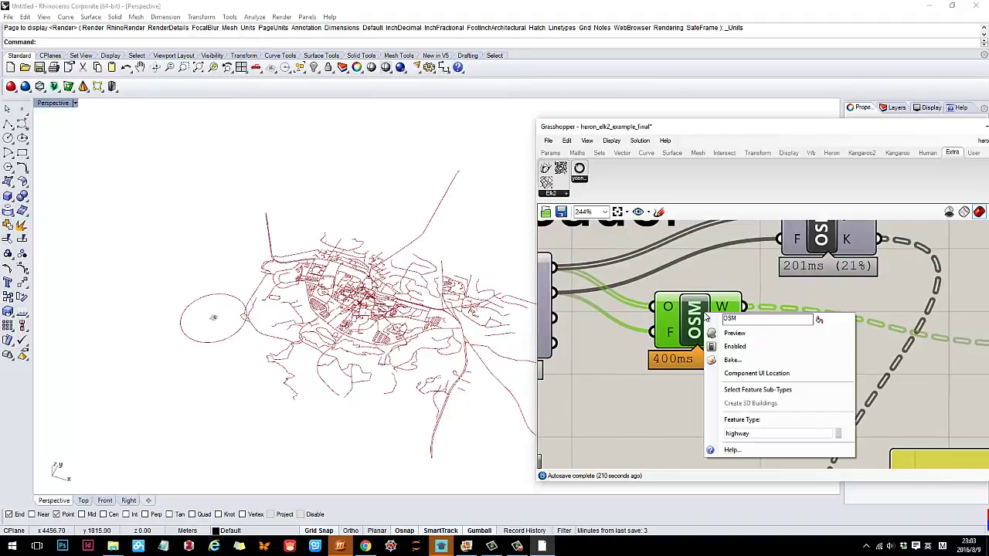
{"action": "left_click", "coordinate": [755, 435]}
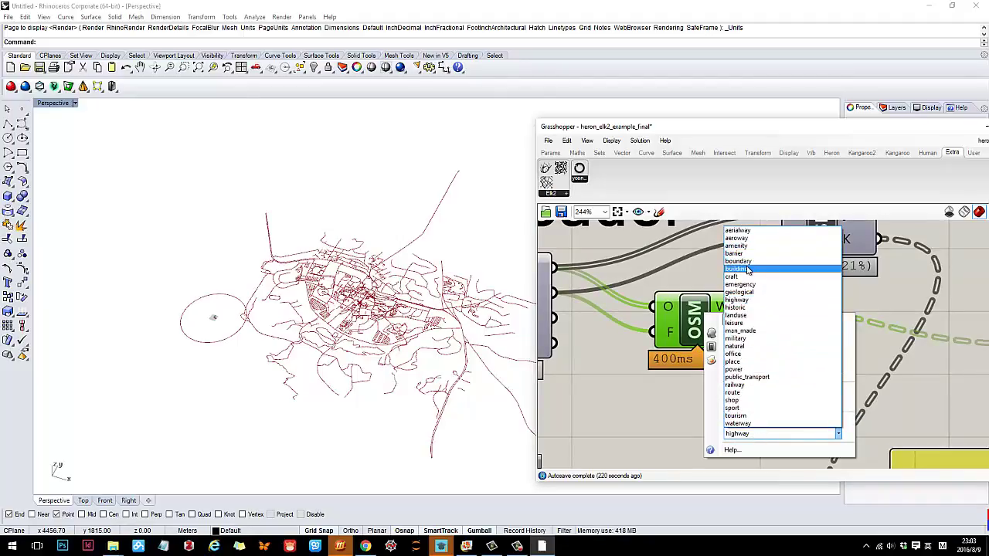
{"action": "left_click", "coordinate": [747, 269]}
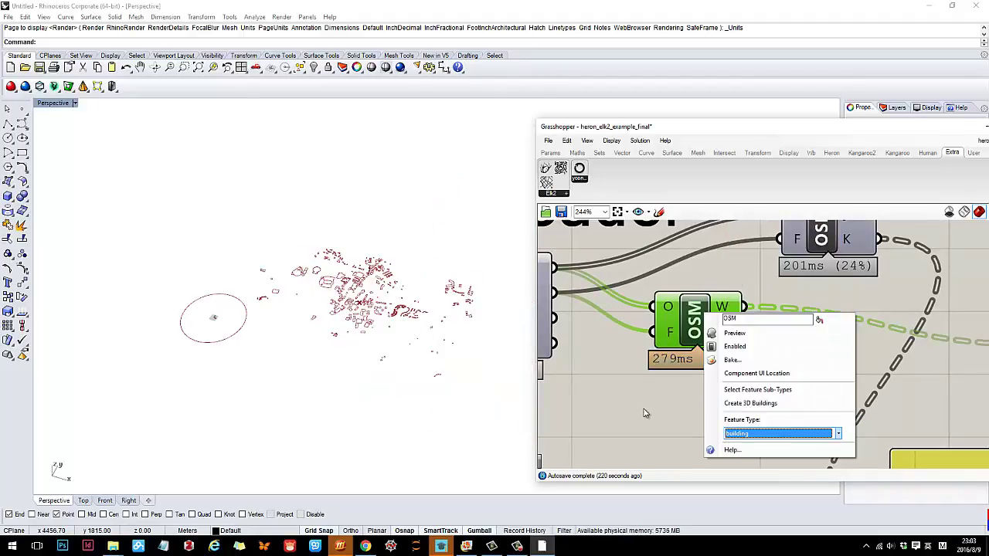
{"action": "left_click", "coordinate": [646, 413]}
Move the PLine component fed by the lower OSM component's W output closer to that OSM component.
{"action": "scroll", "coordinate": [703, 348], "scroll_direction": "down", "scroll_amount": 3}
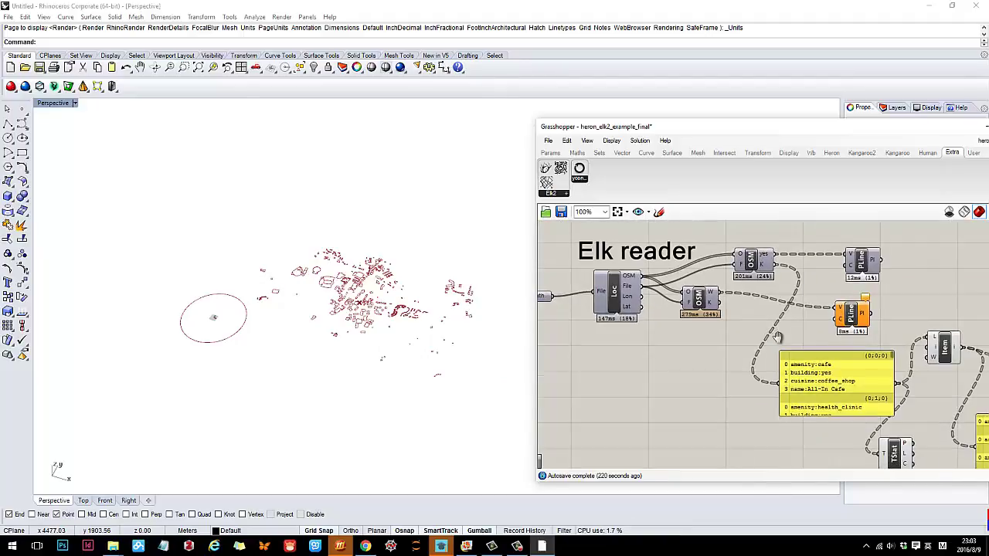
{"action": "scroll", "coordinate": [729, 315], "scroll_direction": "up", "scroll_amount": 2}
{"action": "right_click_drag", "start_coordinate": [792, 315], "coordinate": [698, 315]}
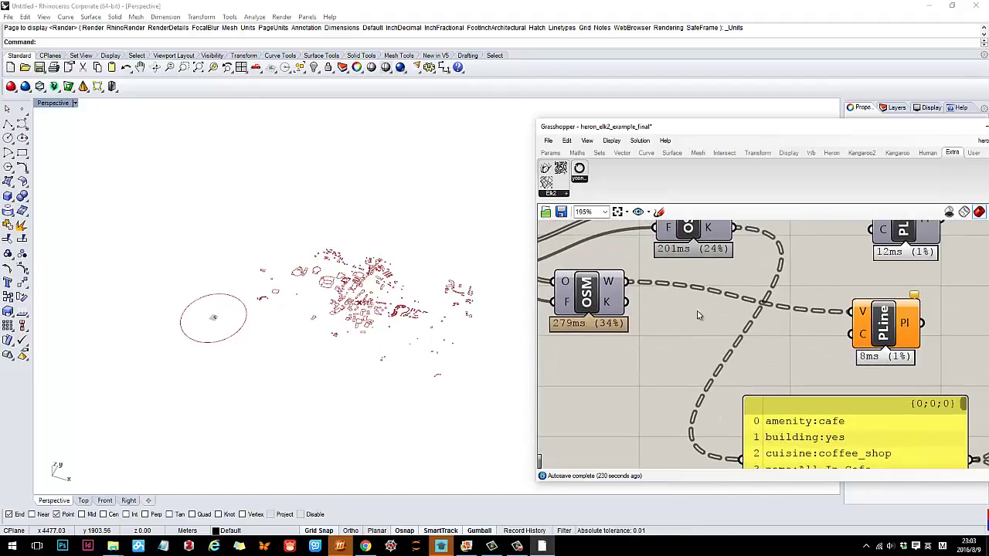
{"action": "right_click_drag", "start_coordinate": [600, 288], "coordinate": [657, 294]}
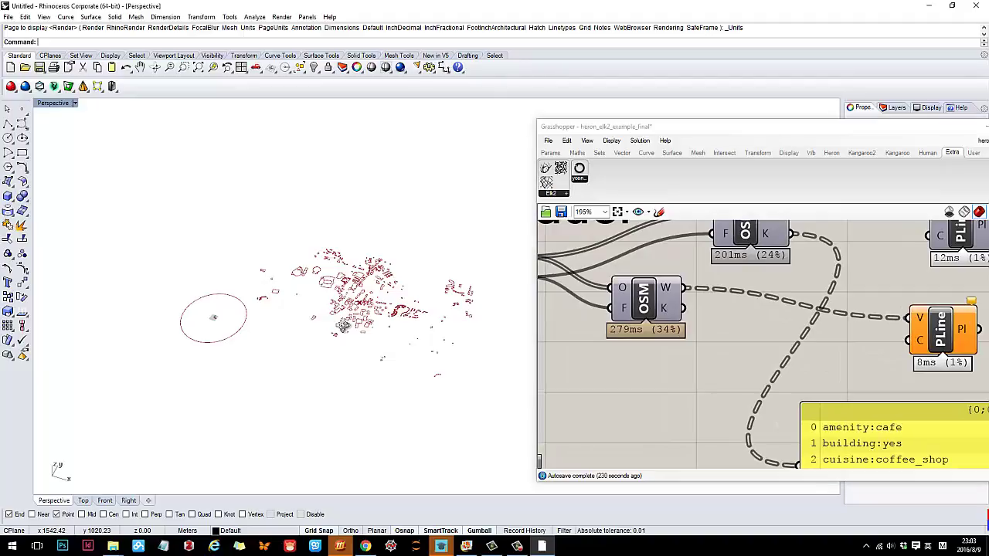
{"action": "scroll", "coordinate": [355, 298], "scroll_direction": "up", "scroll_amount": 2}
{"action": "scroll", "coordinate": [356, 298], "scroll_direction": "up", "scroll_amount": 4}
{"action": "right_click_drag", "start_coordinate": [904, 343], "coordinate": [840, 325]}
{"action": "left_click_drag", "start_coordinate": [884, 319], "coordinate": [798, 301]}
{"action": "right_click_drag", "start_coordinate": [622, 304], "coordinate": [657, 301]}
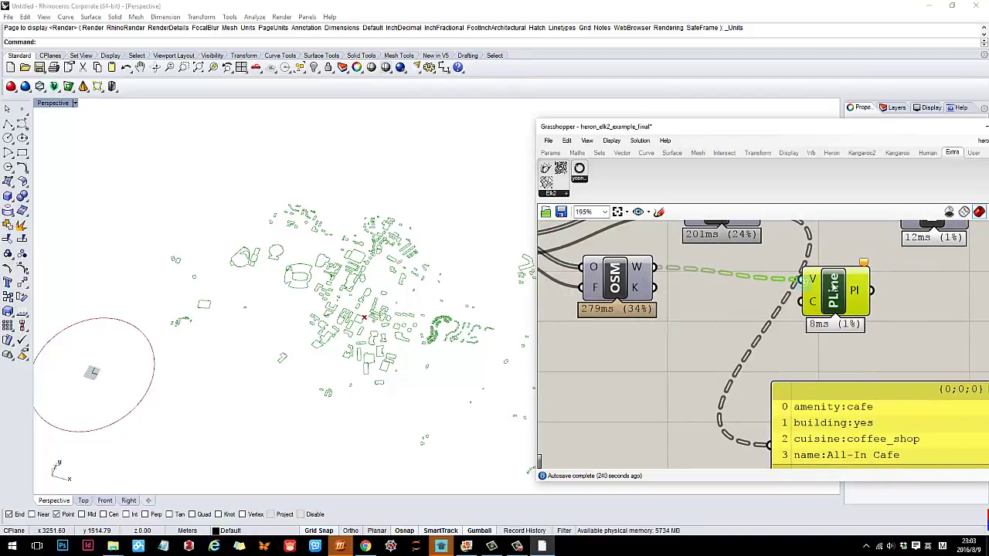
Hide the preview of the PLine component fed by the lower OSM component and show that OSM component's way points instead.
{"action": "mouse_move", "coordinate": [638, 270]}
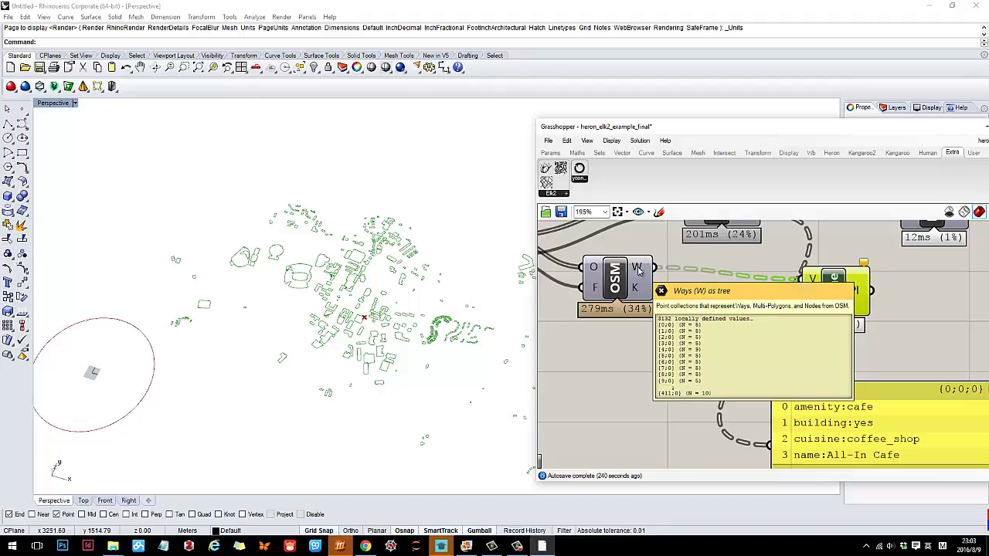
{"action": "right_click", "coordinate": [835, 287]}
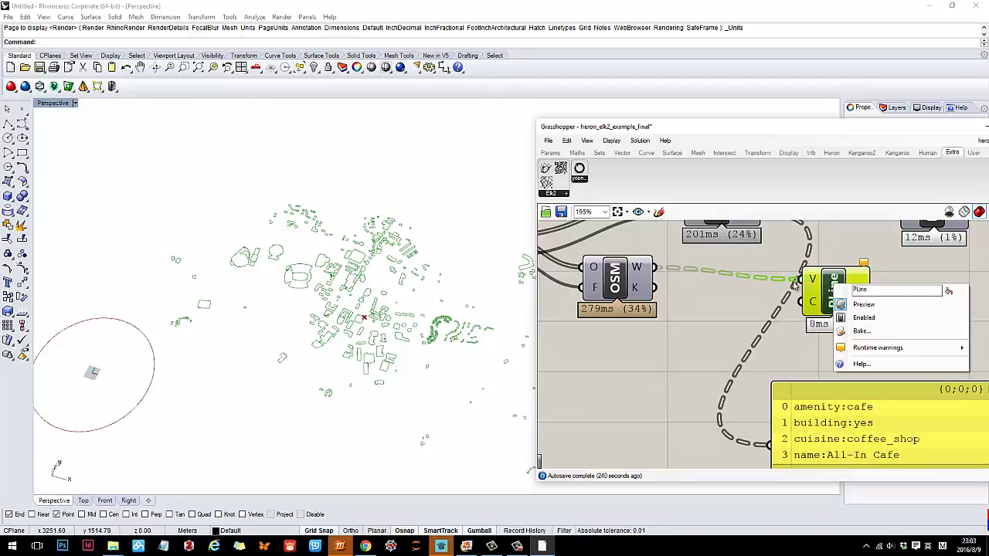
{"action": "left_click", "coordinate": [614, 282]}
{"action": "left_click", "coordinate": [842, 282]}
{"action": "right_click", "coordinate": [835, 284]}
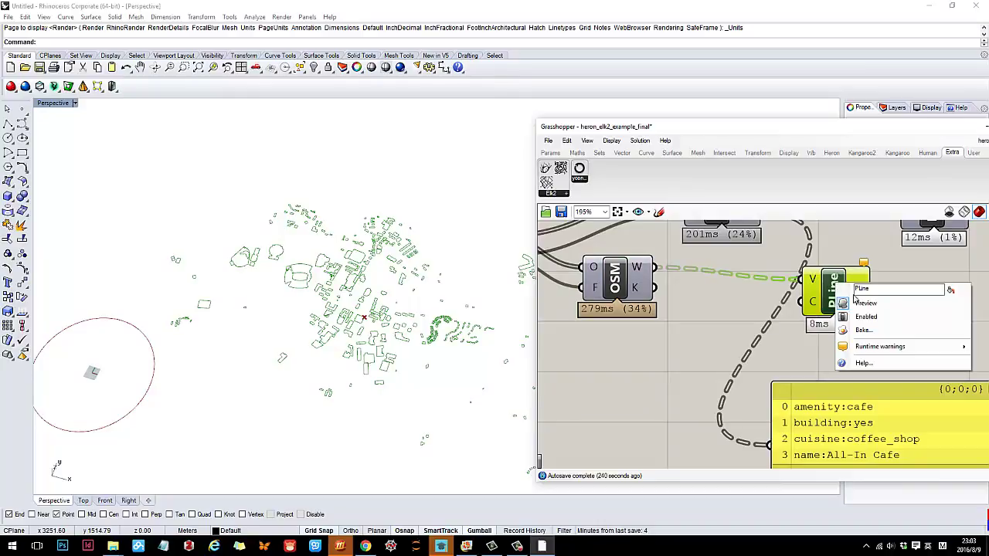
{"action": "left_click", "coordinate": [859, 304]}
{"action": "left_click", "coordinate": [615, 279]}
{"action": "right_click", "coordinate": [611, 270]}
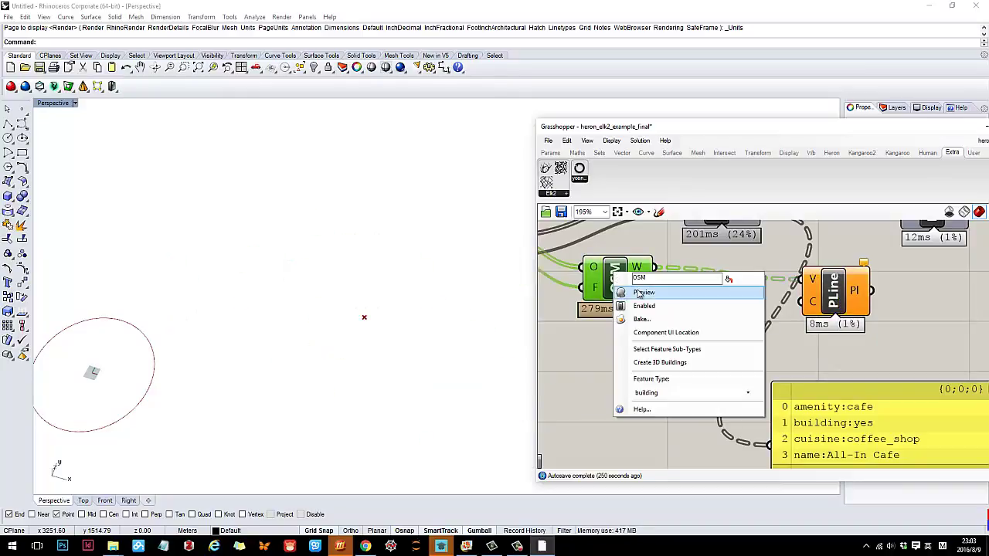
{"action": "left_click", "coordinate": [641, 290]}
{"action": "scroll", "coordinate": [433, 340], "scroll_direction": "up", "scroll_amount": 10}
{"action": "middle_click", "coordinate": [435, 342]}
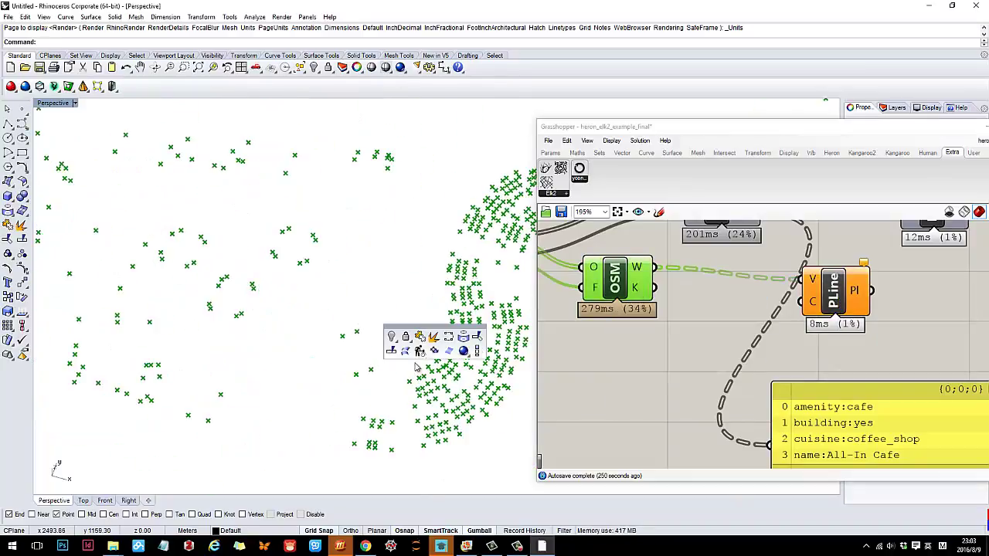
{"action": "scroll", "coordinate": [322, 380], "scroll_direction": "down", "scroll_amount": 14}
{"action": "scroll", "coordinate": [309, 375], "scroll_direction": "up", "scroll_amount": 5}
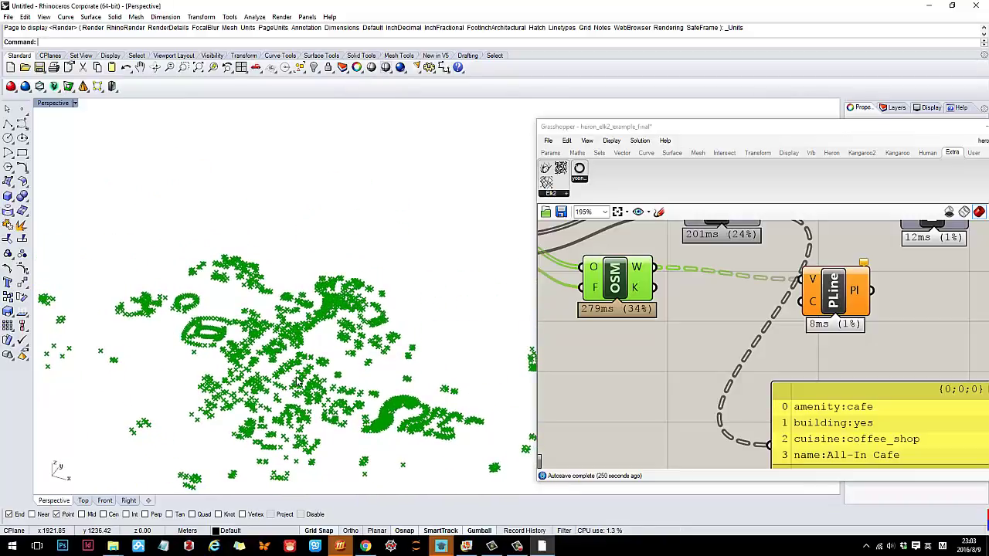
Turn the lower PLine component's preview back on and hide the lower OSM component's point preview.
{"action": "left_click", "coordinate": [846, 291]}
{"action": "right_click", "coordinate": [846, 290]}
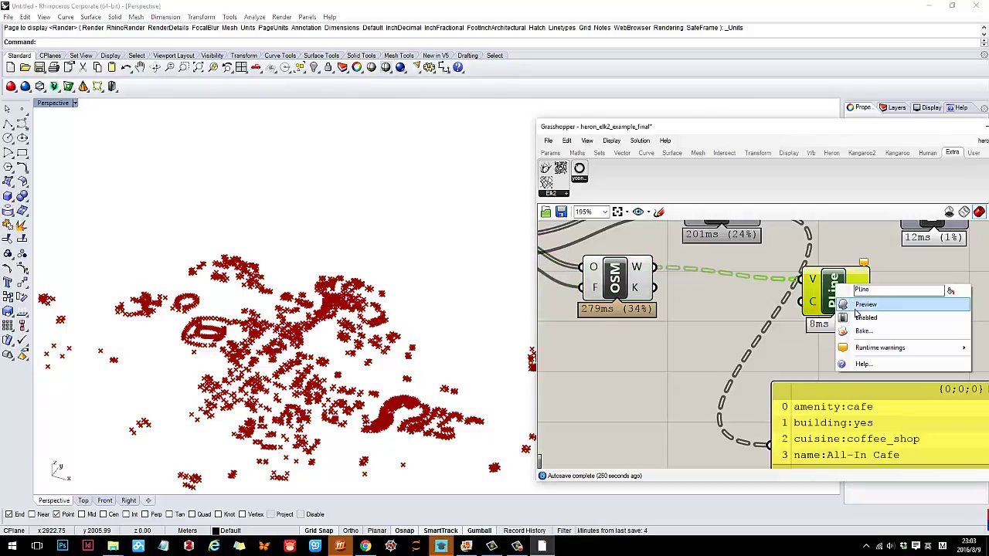
{"action": "left_click", "coordinate": [856, 307]}
{"action": "left_click", "coordinate": [614, 275]}
{"action": "right_click", "coordinate": [614, 275]}
{"action": "left_click", "coordinate": [642, 304]}
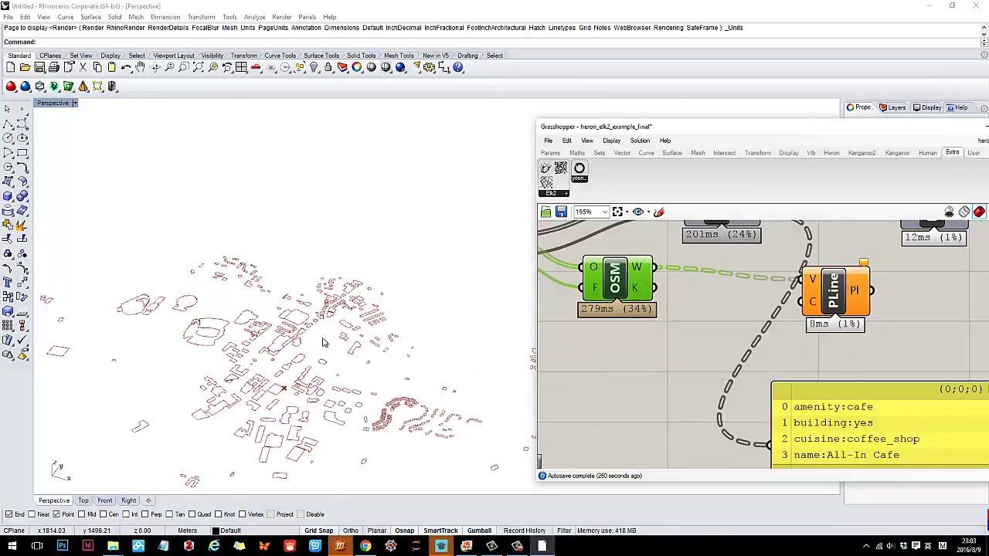
Move the yellow tag panels with their connected Item, TStat and Python components farther away from the Elk reader's PLine components.
{"action": "scroll", "coordinate": [717, 330], "scroll_direction": "down", "scroll_amount": 5}
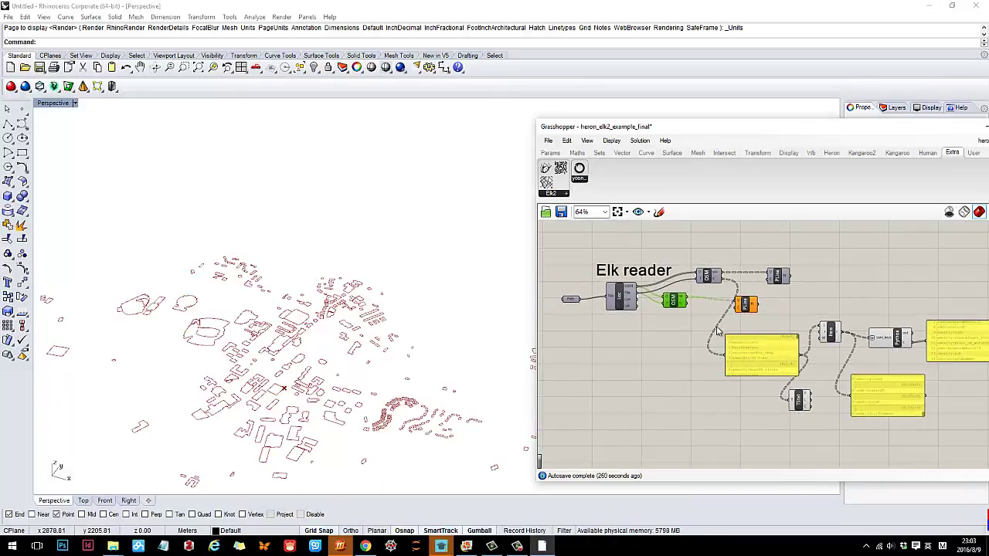
{"action": "scroll", "coordinate": [717, 331], "scroll_direction": "up", "scroll_amount": 3}
{"action": "scroll", "coordinate": [757, 317], "scroll_direction": "down", "scroll_amount": 2}
{"action": "left_click", "coordinate": [757, 317]}
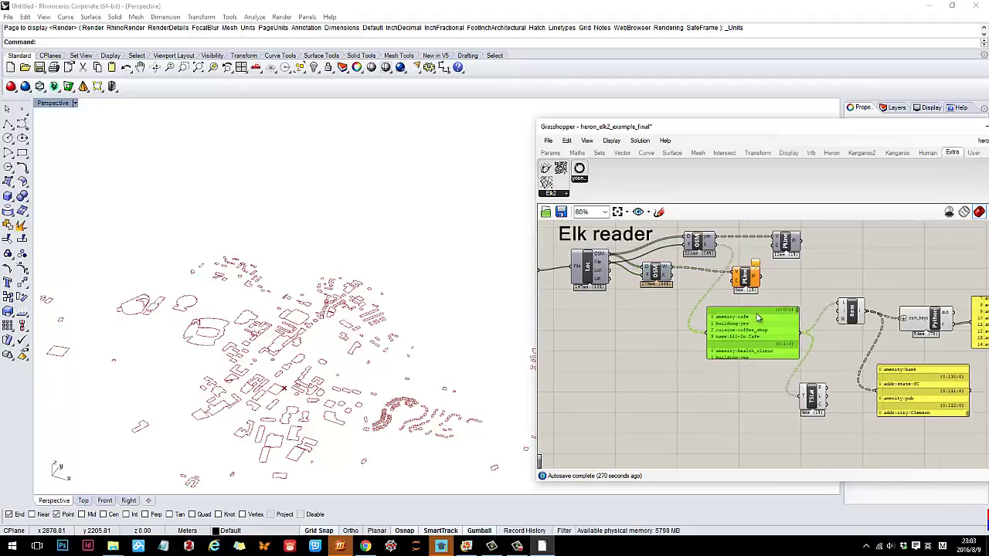
{"action": "left_click_drag", "start_coordinate": [755, 327], "coordinate": [759, 319]}
{"action": "right_click_drag", "start_coordinate": [810, 333], "coordinate": [710, 317]}
{"action": "scroll", "coordinate": [725, 341], "scroll_direction": "down", "scroll_amount": 3}
{"action": "left_click_drag", "start_coordinate": [629, 281], "coordinate": [972, 452]}
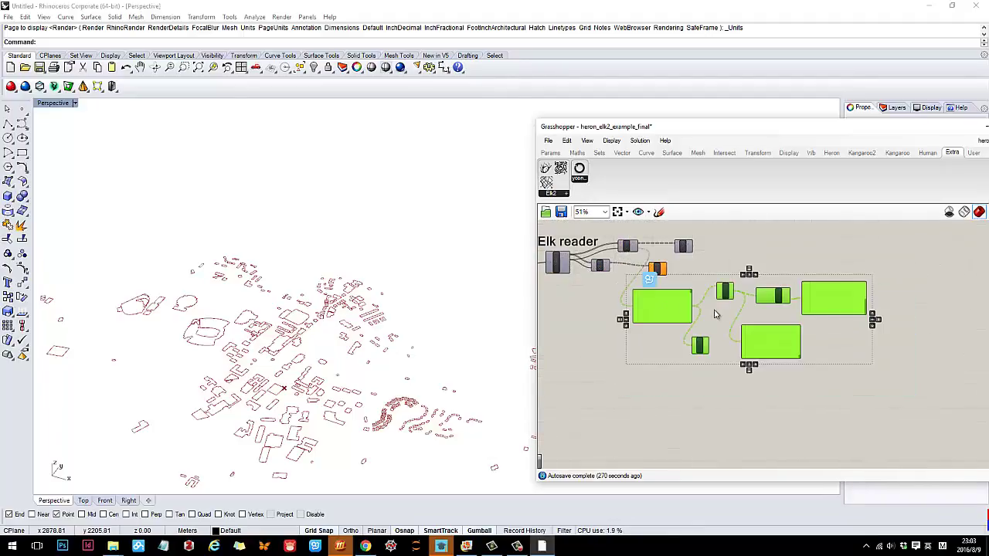
{"action": "left_click_drag", "start_coordinate": [725, 294], "coordinate": [850, 307]}
{"action": "right_click_drag", "start_coordinate": [672, 330], "coordinate": [754, 323]}
{"action": "left_click", "coordinate": [657, 286]}
{"action": "right_click_drag", "start_coordinate": [658, 287], "coordinate": [708, 310]}
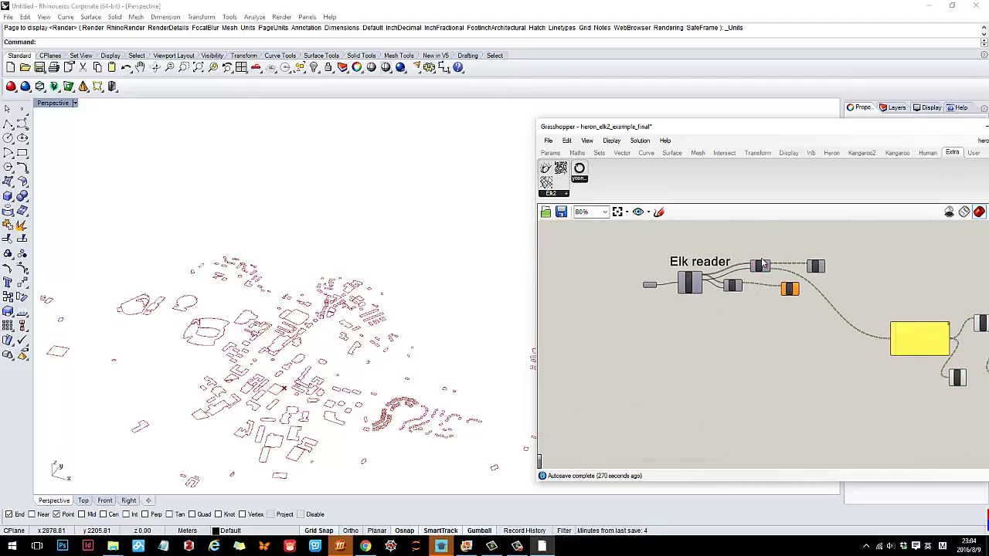
Examine the Elk reader chain from the Path parameter through the Loc and OSM components to the PLine components.
{"action": "scroll", "coordinate": [759, 258], "scroll_direction": "up", "scroll_amount": 3}
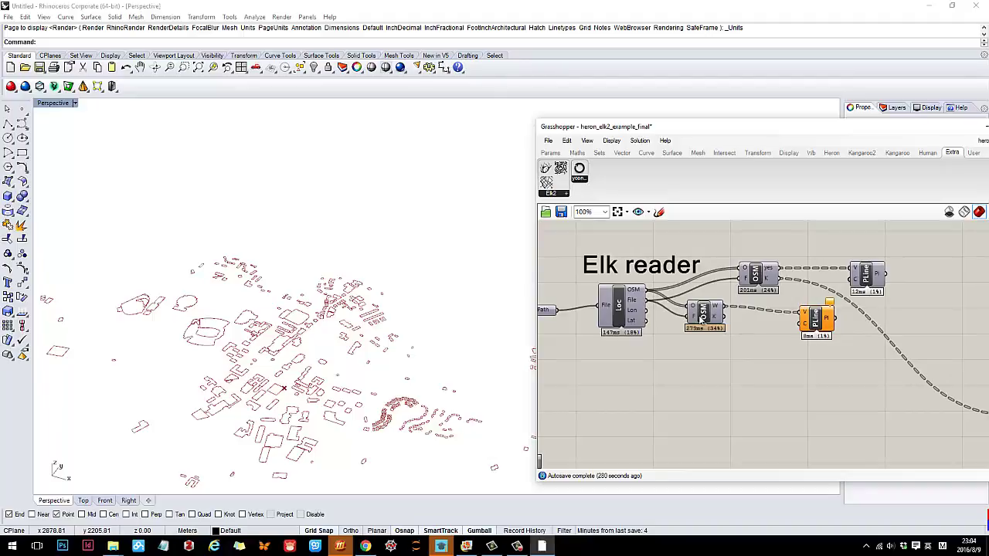
{"action": "right_click_drag", "start_coordinate": [761, 359], "coordinate": [734, 340]}
{"action": "scroll", "coordinate": [733, 337], "scroll_direction": "down", "scroll_amount": 3}
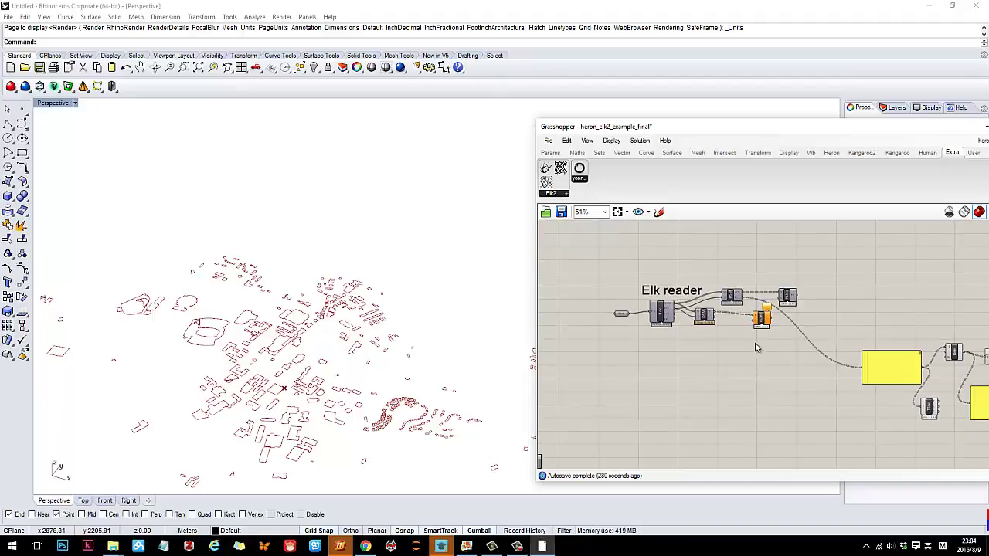
{"action": "right_click_drag", "start_coordinate": [821, 352], "coordinate": [777, 329]}
{"action": "scroll", "coordinate": [778, 329], "scroll_direction": "up", "scroll_amount": 2}
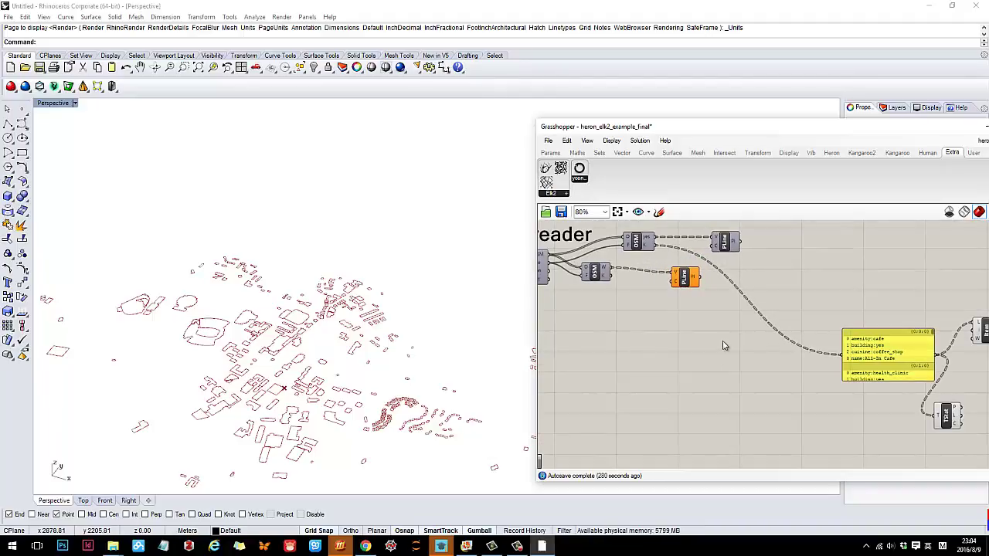
{"action": "right_click_drag", "start_coordinate": [668, 333], "coordinate": [875, 352]}
{"action": "scroll", "coordinate": [709, 355], "scroll_direction": "down", "scroll_amount": 2}
{"action": "scroll", "coordinate": [773, 363], "scroll_direction": "up", "scroll_amount": 4}
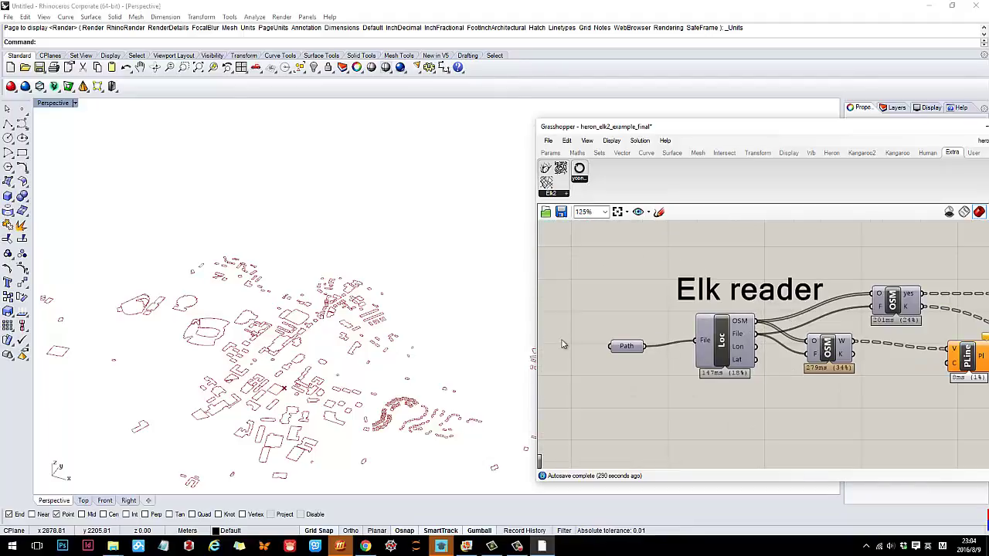
Display the Heron component set and examine the reference-point group with its longitude and latitude inputs and Set EarthAnchorPoint component.
{"action": "scroll", "coordinate": [713, 310], "scroll_direction": "down", "scroll_amount": 11}
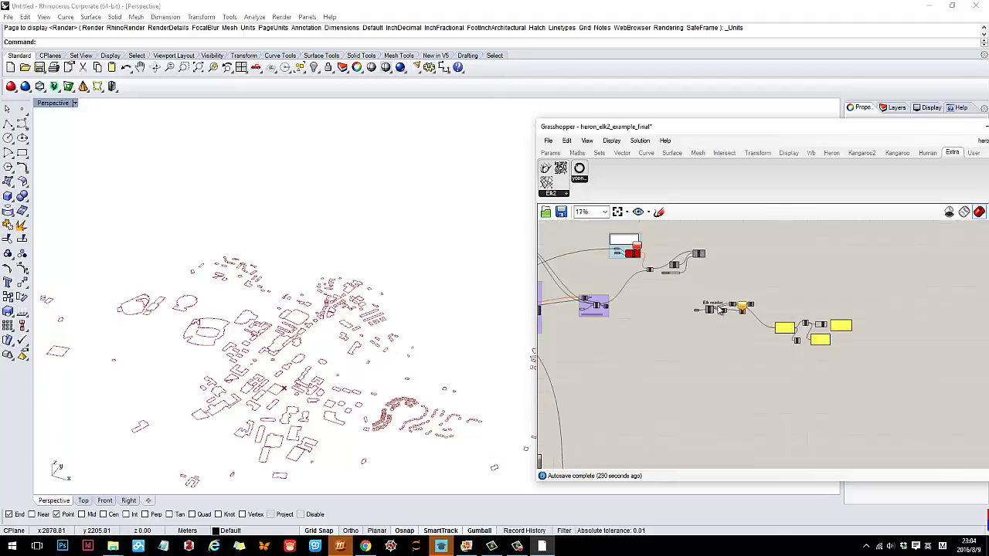
{"action": "right_click_drag", "start_coordinate": [669, 329], "coordinate": [736, 336]}
{"action": "scroll", "coordinate": [649, 278], "scroll_direction": "up", "scroll_amount": 3}
{"action": "scroll", "coordinate": [652, 280], "scroll_direction": "up", "scroll_amount": 4}
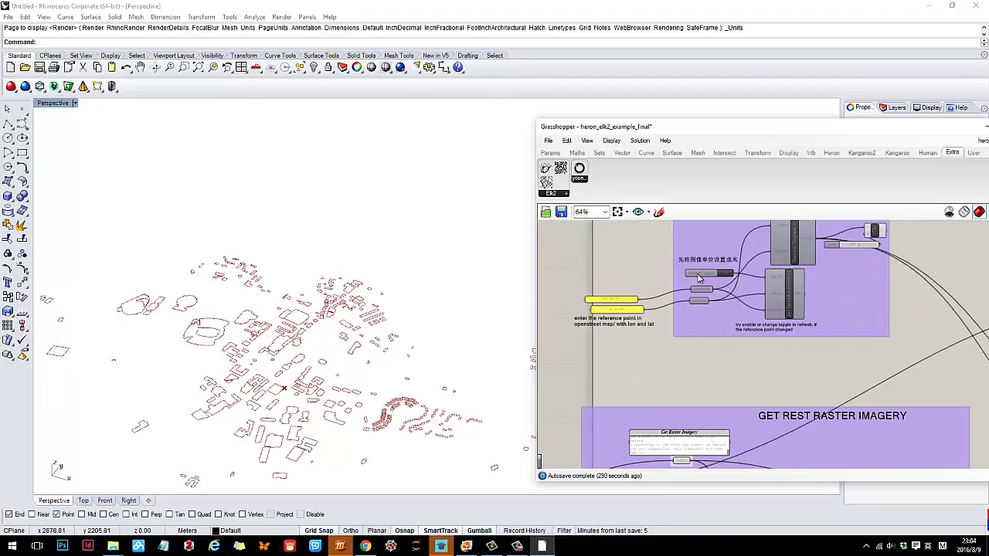
{"action": "left_click", "coordinate": [832, 152]}
{"action": "scroll", "coordinate": [629, 267], "scroll_direction": "up", "scroll_amount": 2}
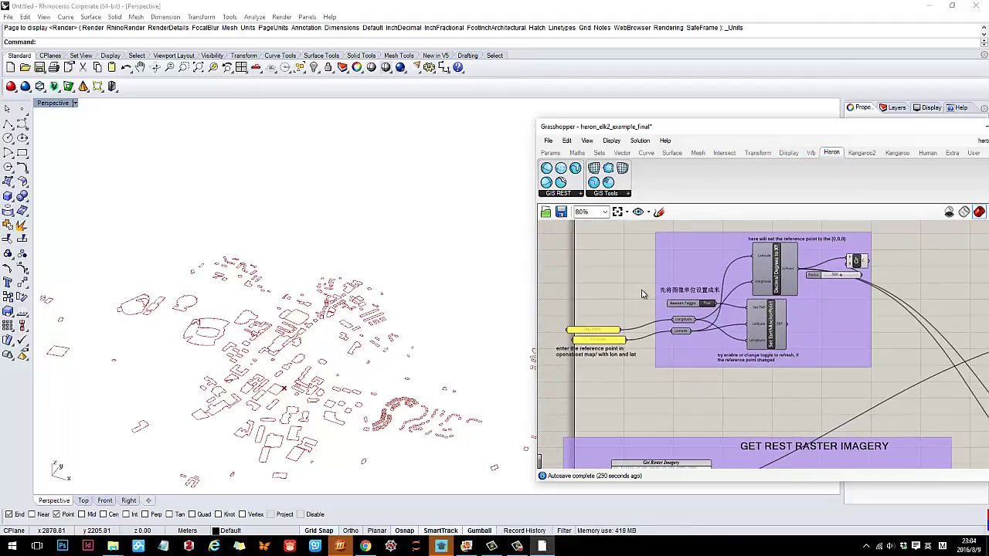
{"action": "right_click_drag", "start_coordinate": [668, 286], "coordinate": [648, 296]}
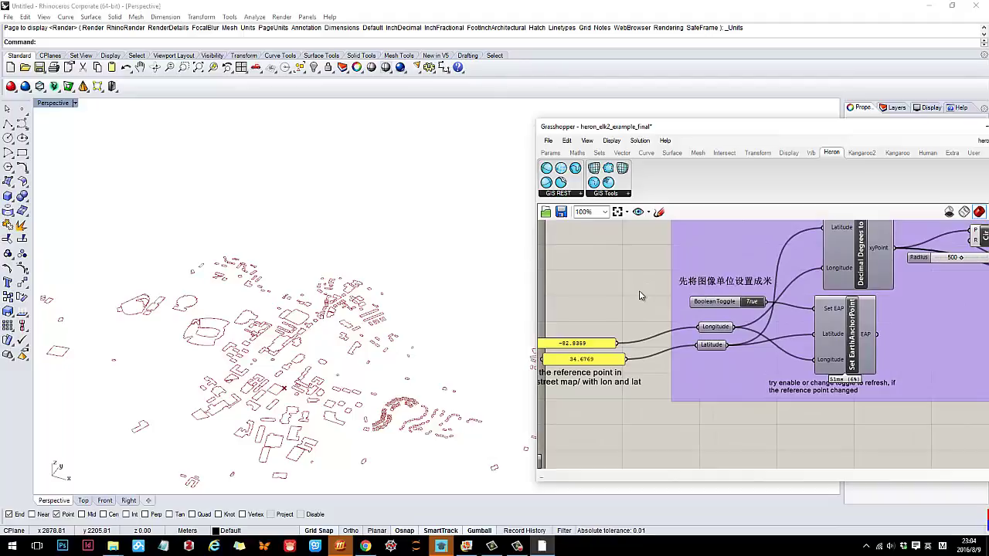
{"action": "scroll", "coordinate": [639, 293], "scroll_direction": "down", "scroll_amount": 3}
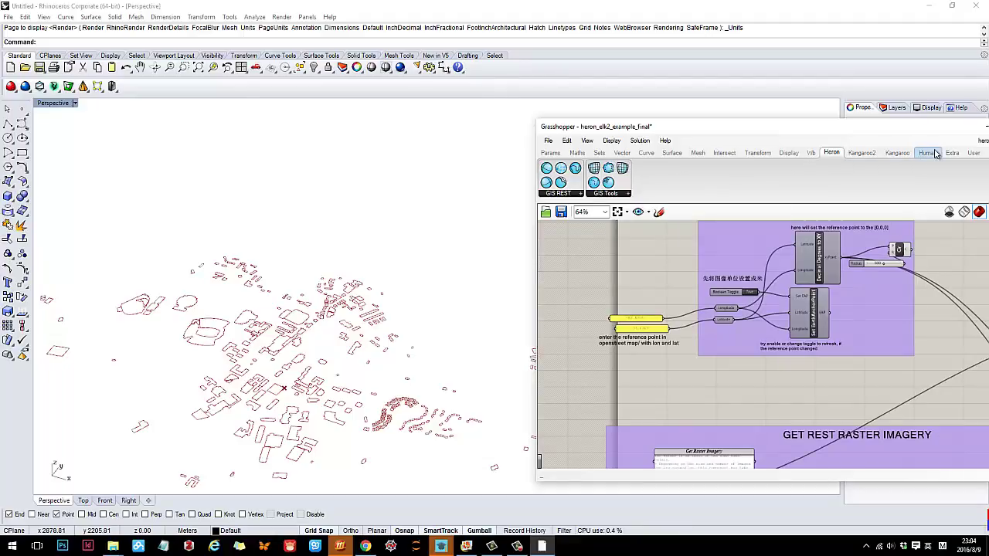
Review the building outlines in the Perspective view alongside the longitude and latitude panels that define the reference point.
{"action": "scroll", "coordinate": [666, 307], "scroll_direction": "down", "scroll_amount": 3}
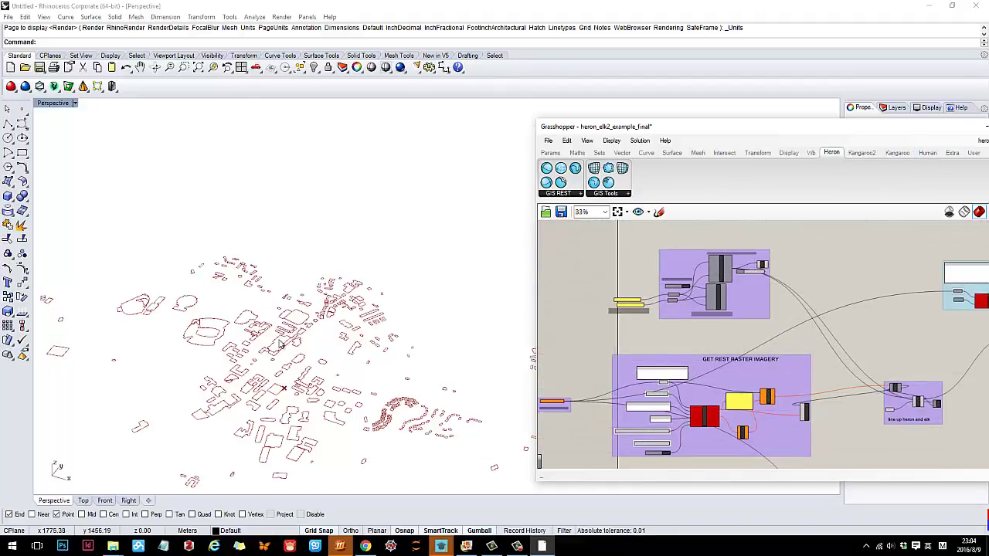
{"action": "scroll", "coordinate": [305, 399], "scroll_direction": "down", "scroll_amount": 5}
{"action": "scroll", "coordinate": [306, 400], "scroll_direction": "up", "scroll_amount": 3}
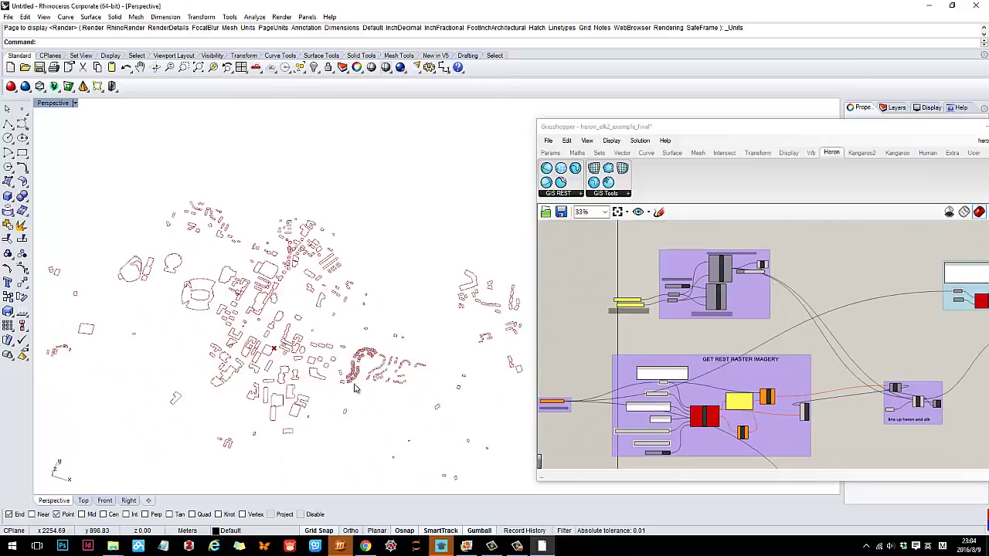
{"action": "right_click_drag", "start_coordinate": [641, 331], "coordinate": [651, 331]}
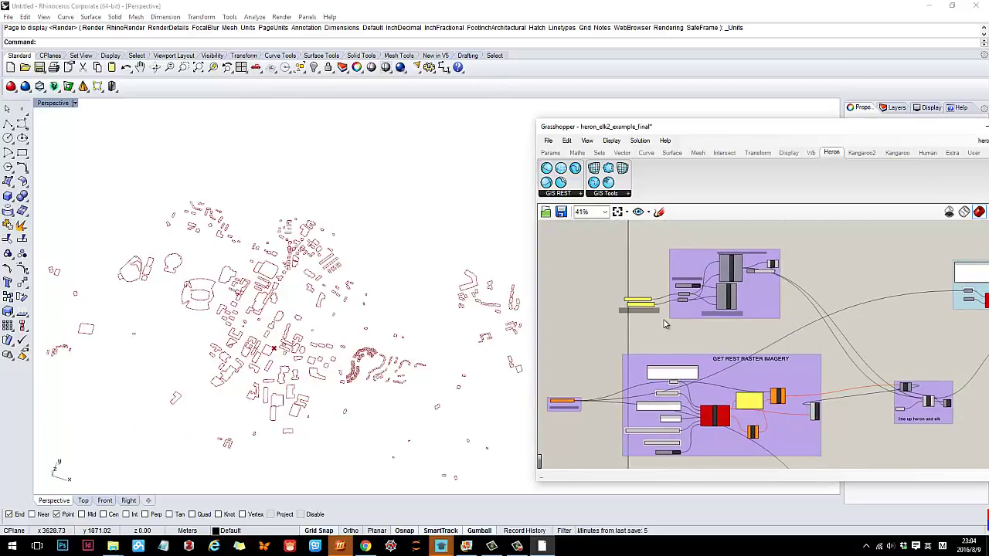
{"action": "scroll", "coordinate": [664, 324], "scroll_direction": "up", "scroll_amount": 5}
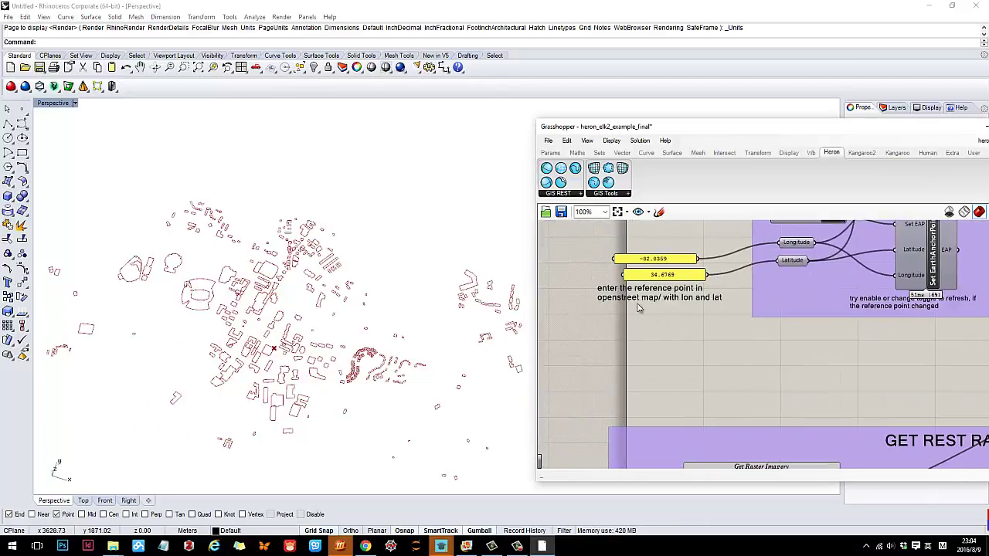
{"action": "right_click_drag", "start_coordinate": [694, 321], "coordinate": [690, 345]}
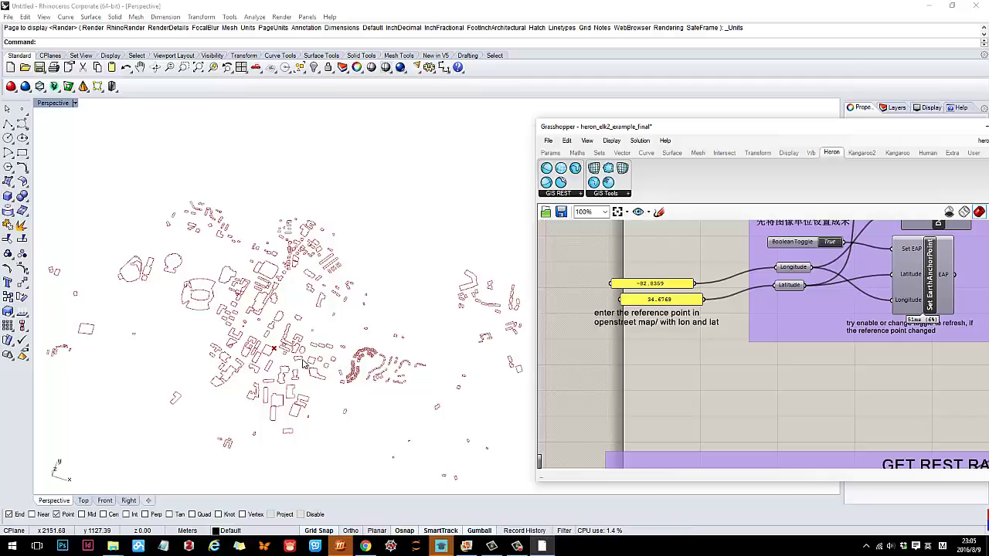
Switch to the OpenStreetMap export page in Chrome and inspect the area around Cooper Library on the Clemson campus up close.
{"action": "left_click", "coordinate": [365, 546]}
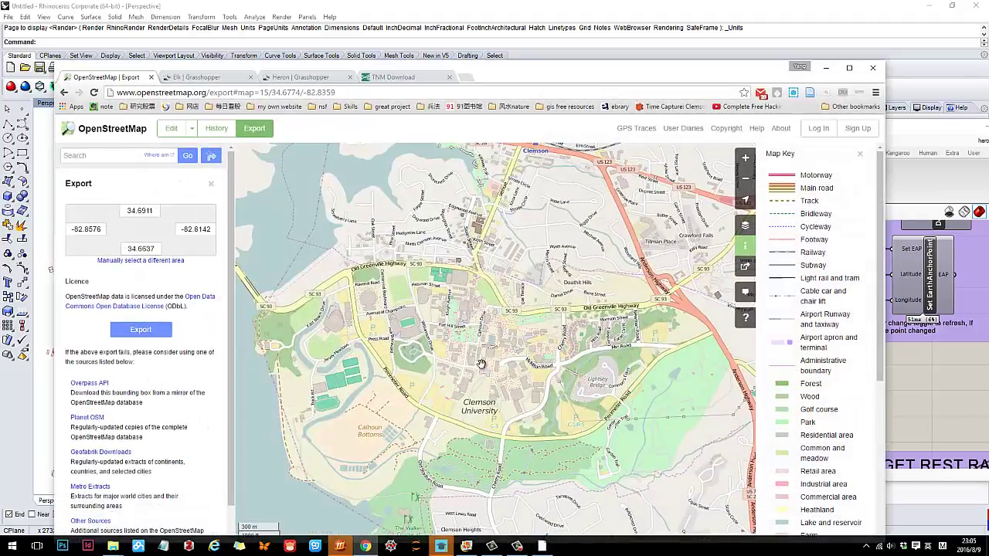
{"action": "scroll", "coordinate": [480, 364], "scroll_direction": "up", "scroll_amount": 4}
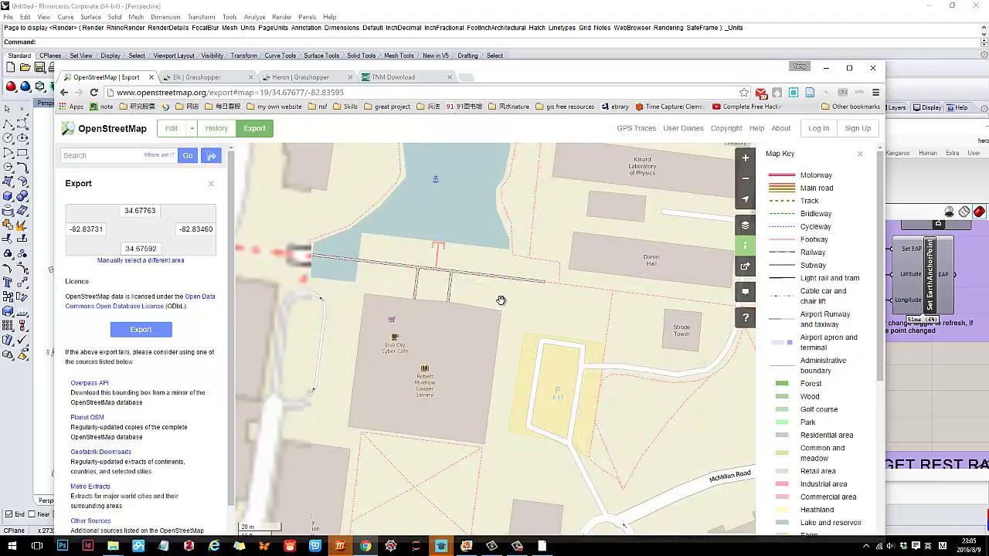
{"action": "left_click_drag", "start_coordinate": [503, 302], "coordinate": [566, 269]}
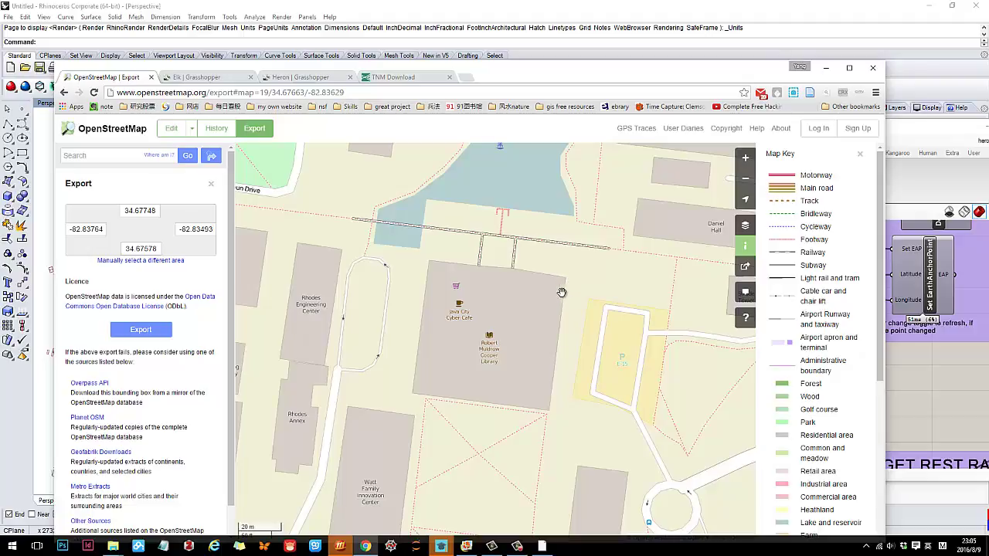
Move the browser window out of the way to compare the library's map location with Rhino and the longitude and latitude panels.
{"action": "left_click_drag", "start_coordinate": [587, 70], "coordinate": [537, 438]}
{"action": "left_click_drag", "start_coordinate": [474, 451], "coordinate": [558, 88]}
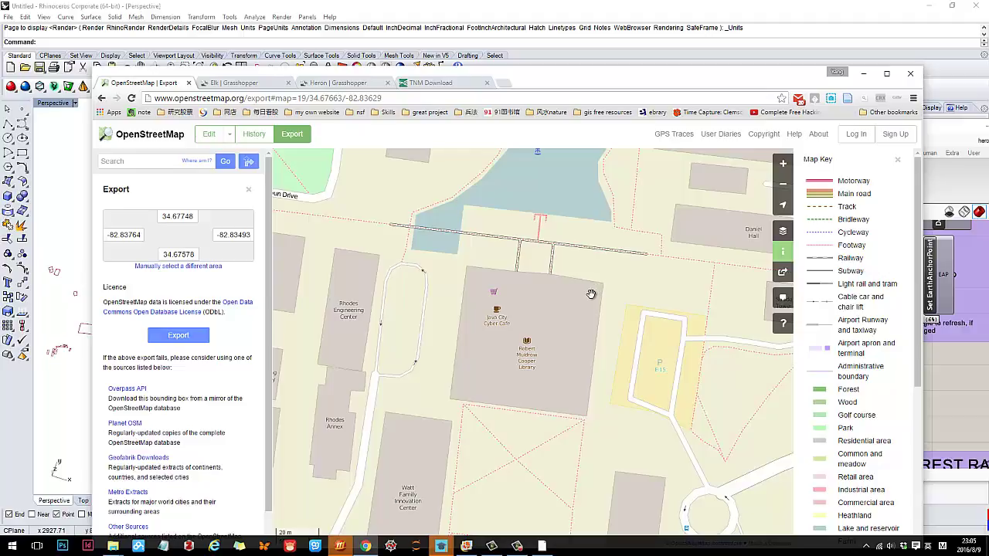
{"action": "left_click_drag", "start_coordinate": [736, 80], "coordinate": [545, 431]}
{"action": "right_click_drag", "start_coordinate": [853, 312], "coordinate": [783, 368]}
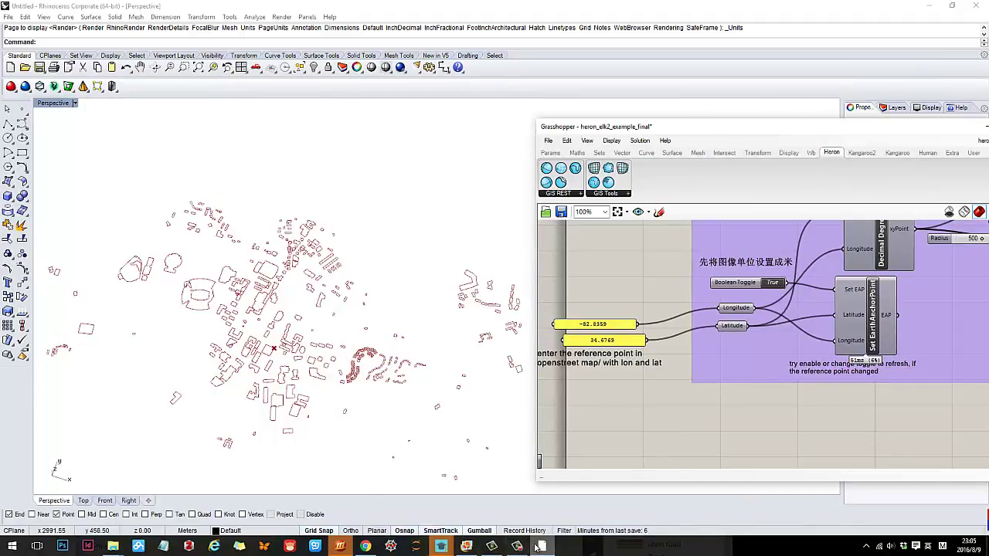
Return to OpenStreetMap in Chrome and query the map features at the Cooper Library building.
{"action": "left_click", "coordinate": [366, 546]}
{"action": "left_click_drag", "start_coordinate": [398, 434], "coordinate": [593, 38]}
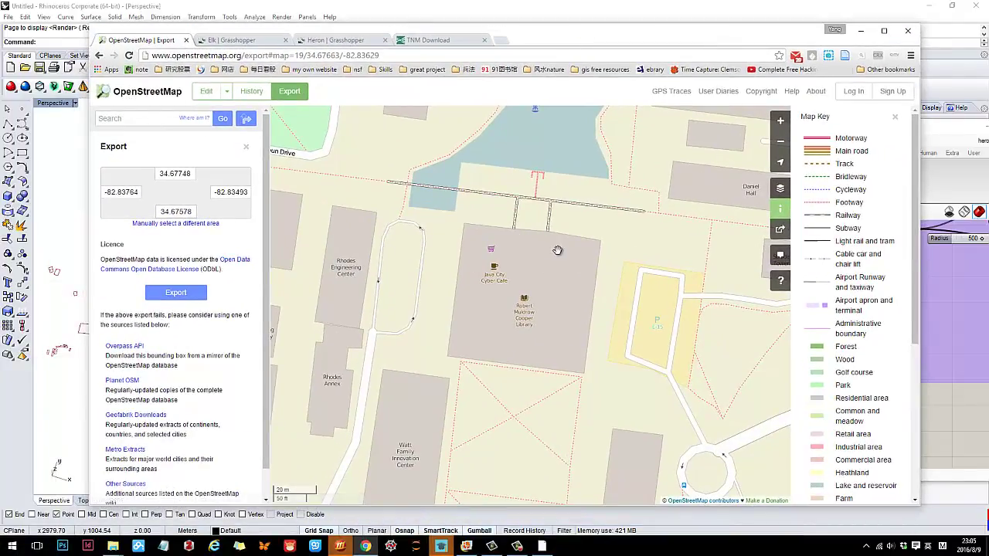
{"action": "mouse_move", "coordinate": [559, 248]}
{"action": "left_mouse_down"}
{"action": "mouse_move", "coordinate": [545, 274]}
{"action": "mouse_move", "coordinate": [552, 257]}
{"action": "left_mouse_up"}
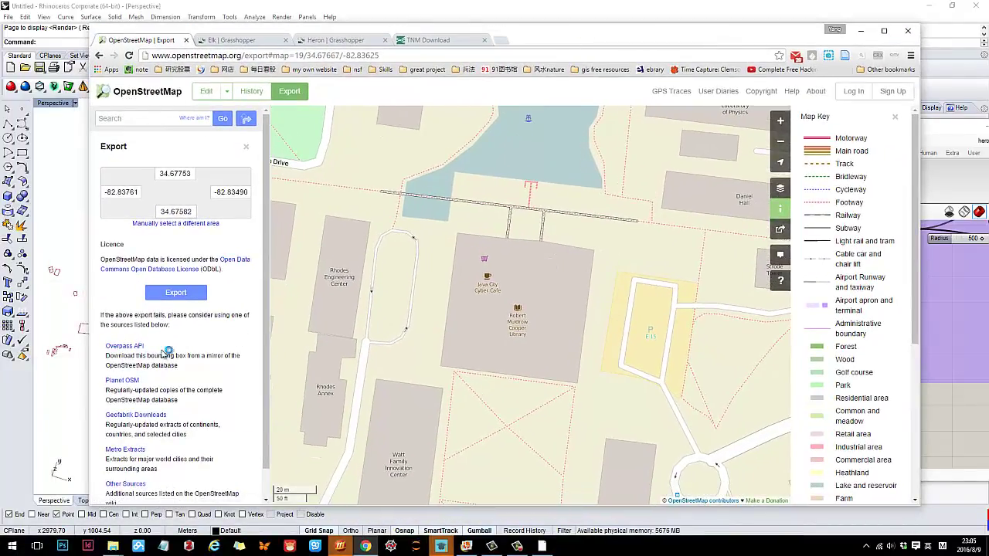
{"action": "scroll", "coordinate": [173, 359], "scroll_direction": "down", "scroll_amount": 1}
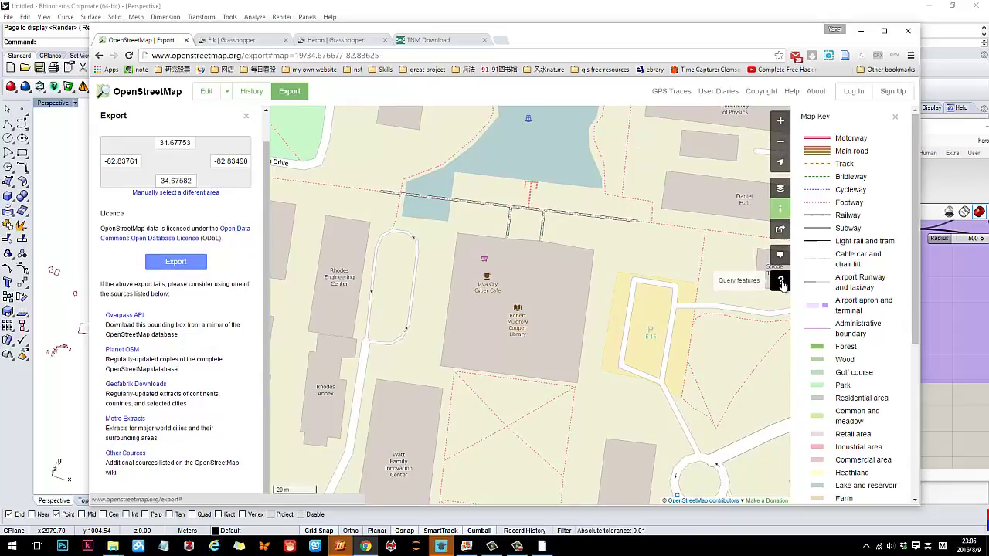
{"action": "left_click", "coordinate": [546, 269]}
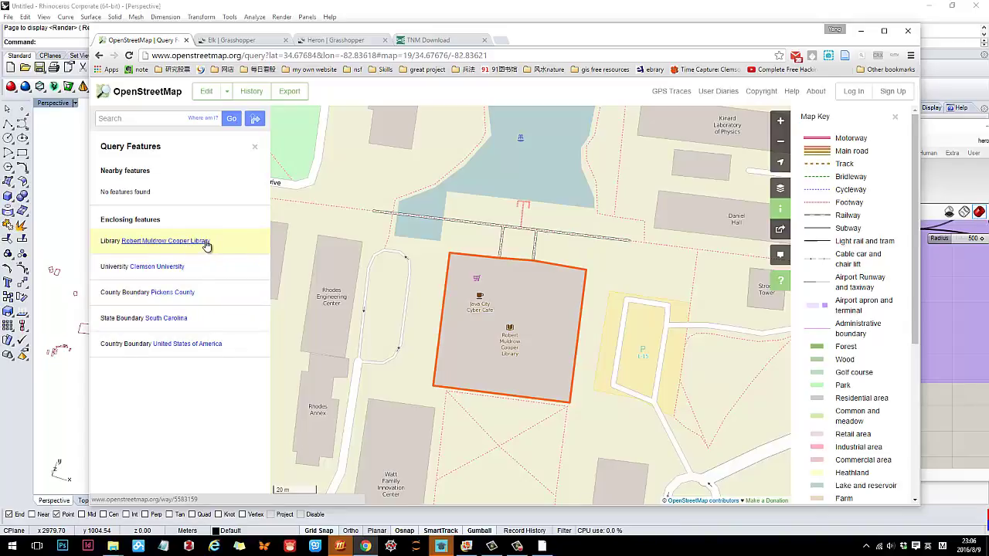
Open the Robert Muldrow Cooper Library way from the query results and view the location of the first node in its list.
{"action": "left_click", "coordinate": [167, 248]}
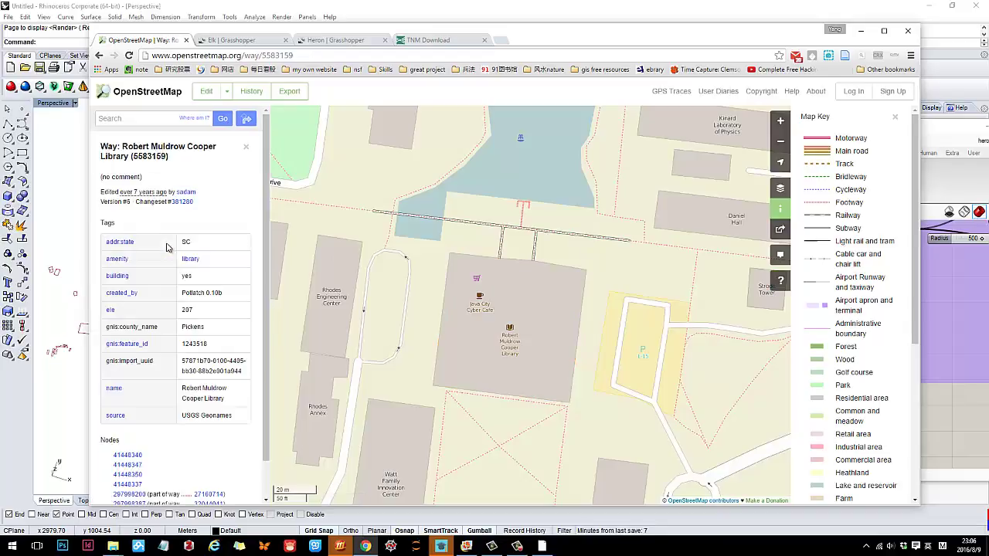
{"action": "scroll", "coordinate": [182, 310], "scroll_direction": "down", "scroll_amount": 1}
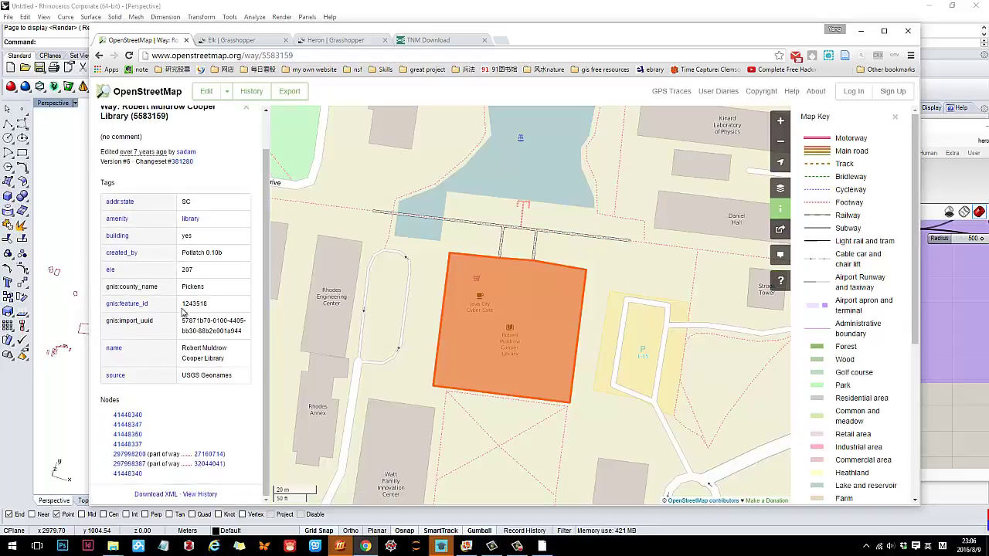
{"action": "left_click", "coordinate": [127, 416]}
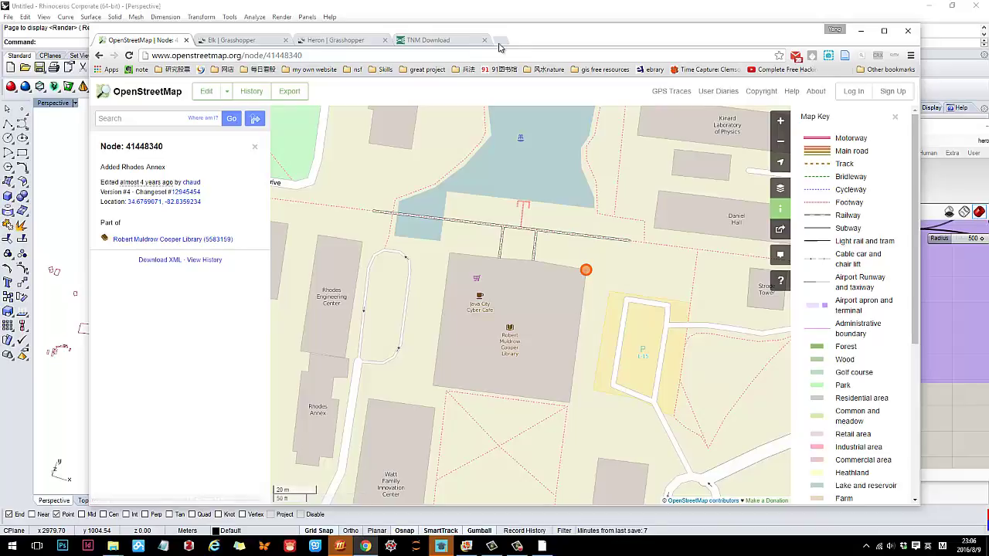
Compare the library node's coordinates with the longitude and latitude panels in Grasshopper, and minimize the browser window.
{"action": "left_click_drag", "start_coordinate": [523, 41], "coordinate": [730, 411]}
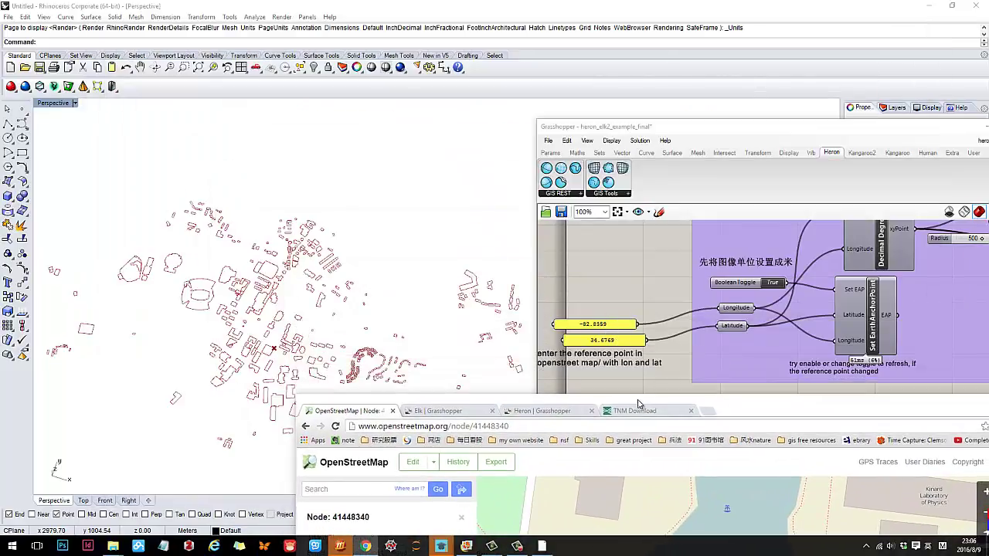
{"action": "left_click_drag", "start_coordinate": [638, 404], "coordinate": [564, 385]}
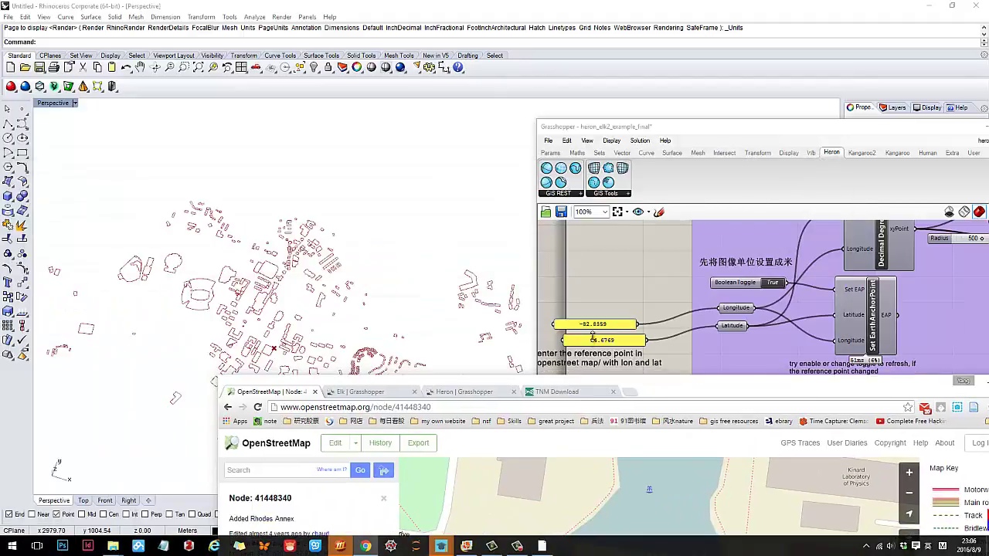
{"action": "left_click_drag", "start_coordinate": [688, 399], "coordinate": [533, 298]}
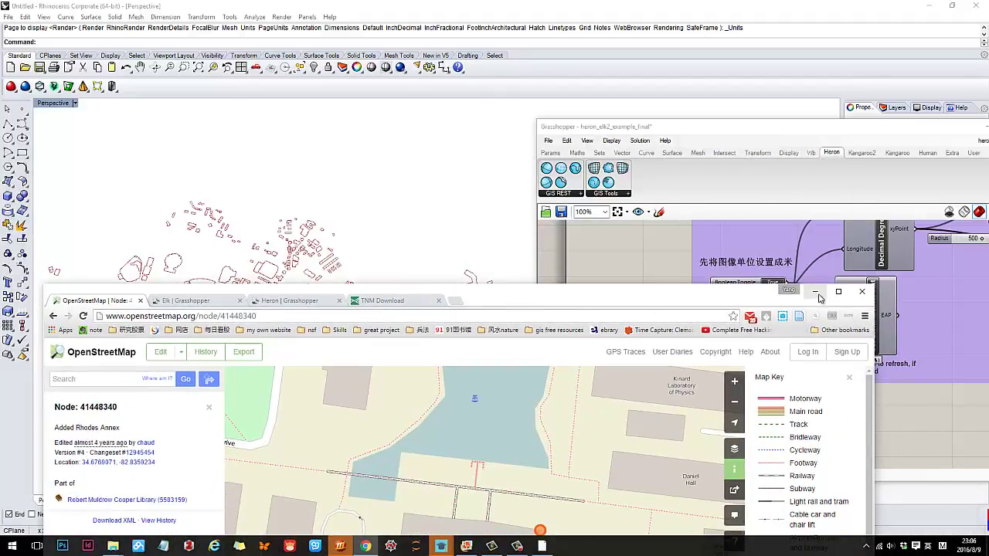
{"action": "left_click", "coordinate": [816, 292]}
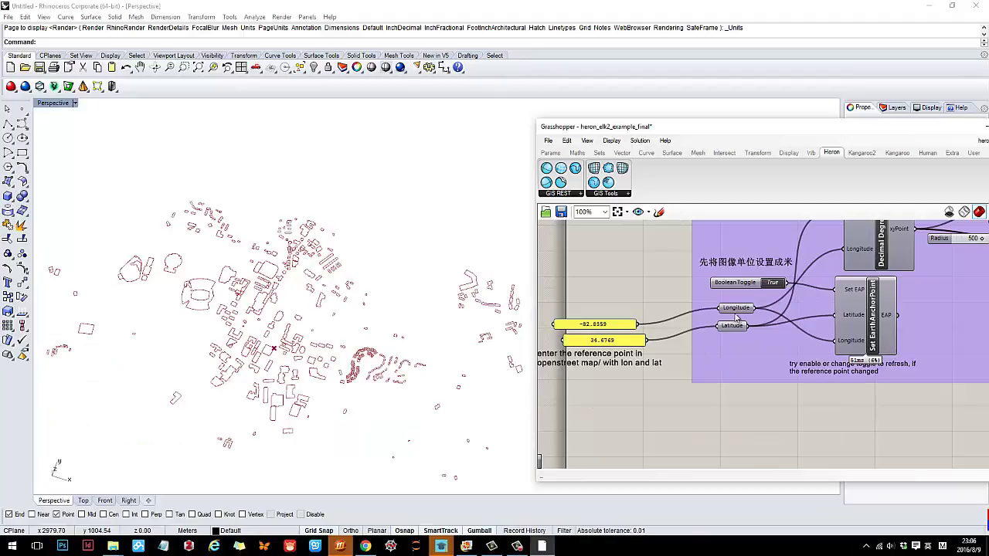
Examine how the longitude and latitude panels and the Boolean toggle feed the Set EarthAnchorPoint component.
{"action": "mouse_move", "coordinate": [737, 311]}
{"action": "scroll", "coordinate": [659, 356], "scroll_direction": "down", "scroll_amount": 3}
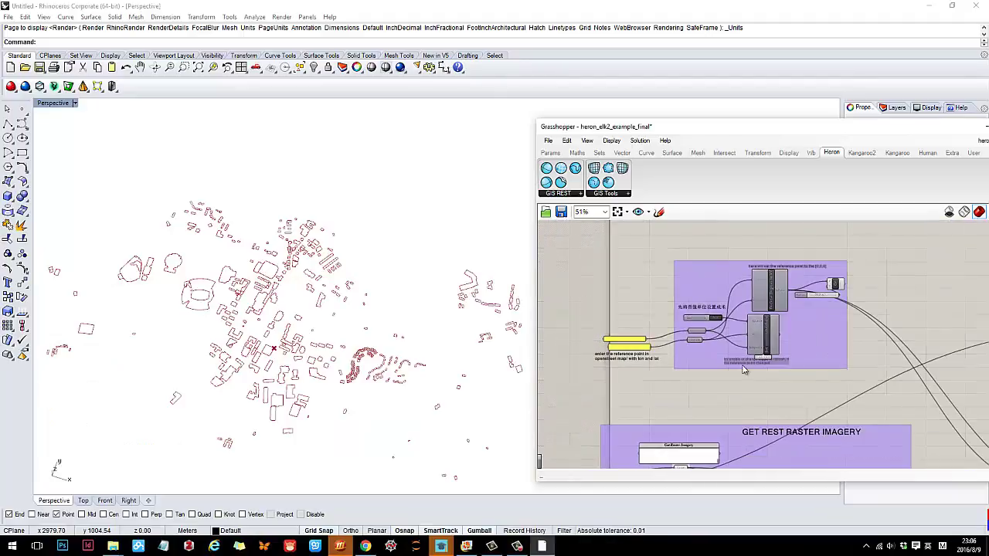
{"action": "right_click_drag", "start_coordinate": [746, 372], "coordinate": [711, 349]}
{"action": "scroll", "coordinate": [740, 283], "scroll_direction": "up", "scroll_amount": 3}
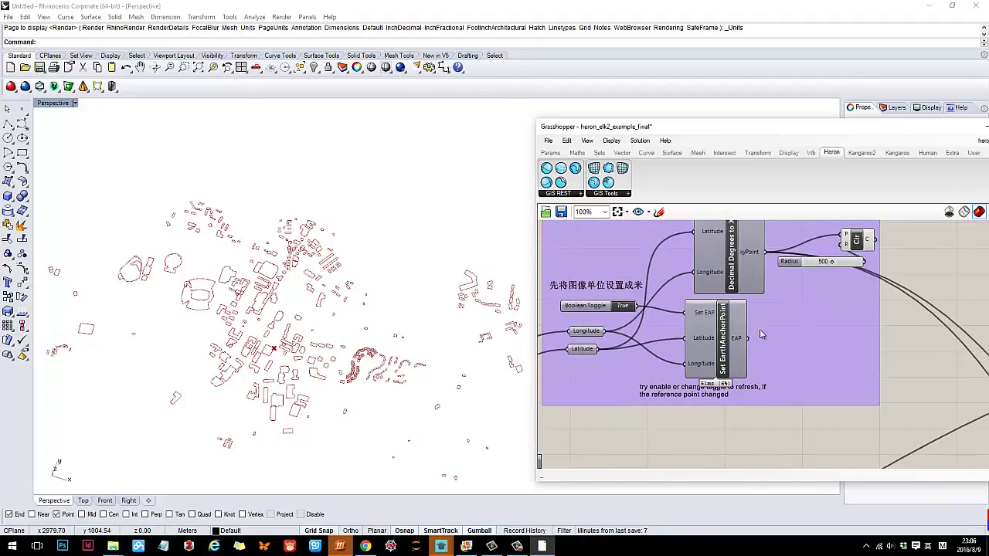
{"action": "right_click_drag", "start_coordinate": [675, 319], "coordinate": [715, 300]}
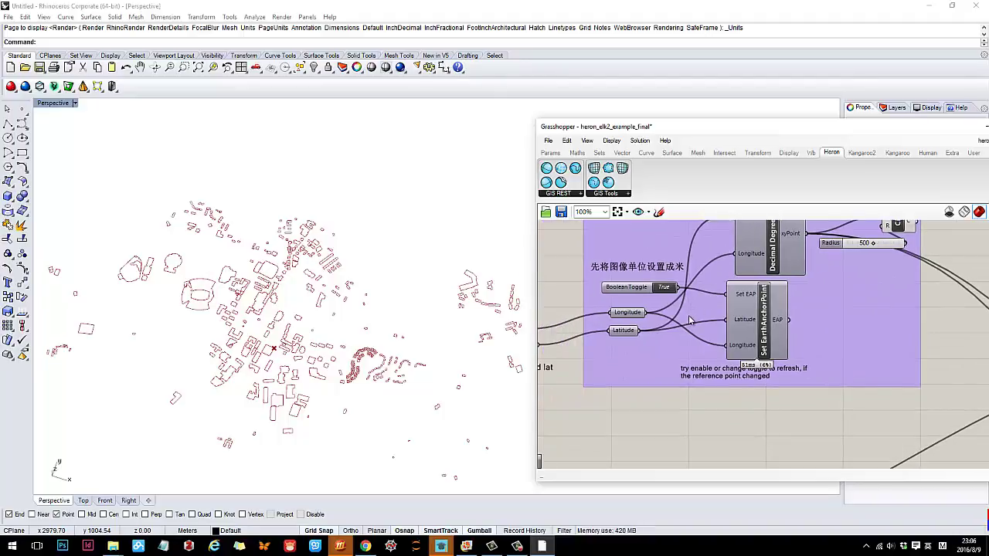
{"action": "right_click_drag", "start_coordinate": [669, 346], "coordinate": [712, 334]}
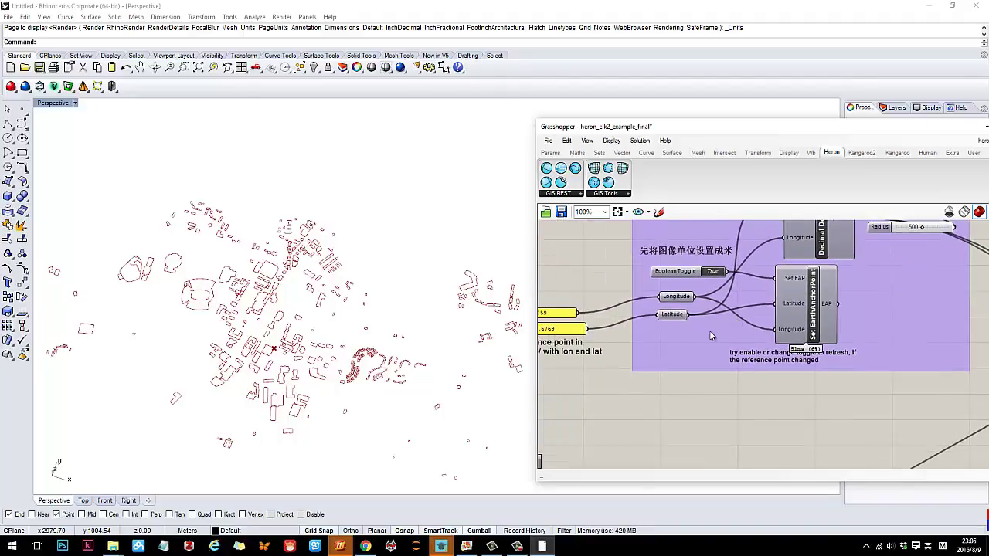
Look through the component options of Set EarthAnchorPoint and Decimal Degrees to XY, leaving the Decimal Degrees to XY component selected.
{"action": "scroll", "coordinate": [320, 361], "scroll_direction": "down", "scroll_amount": 3}
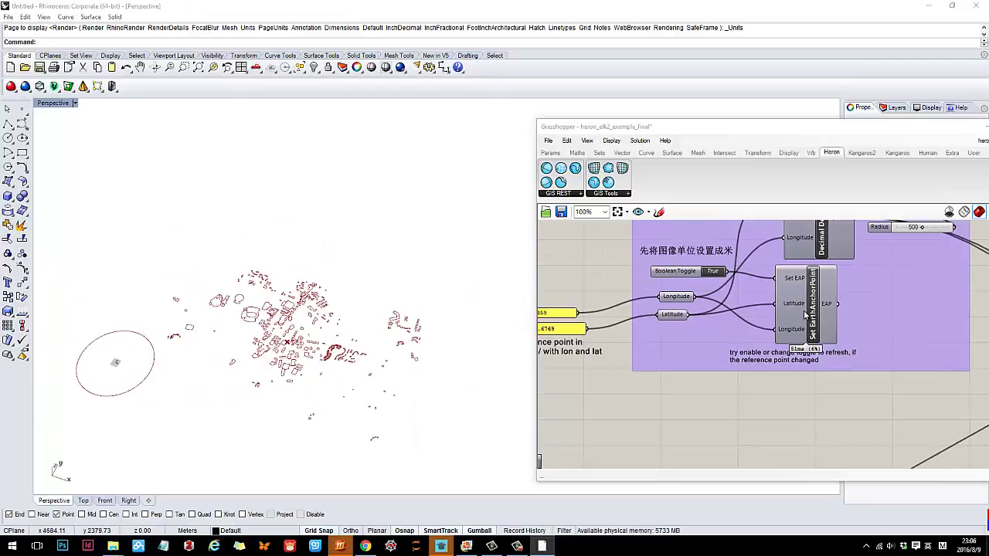
{"action": "scroll", "coordinate": [938, 300], "scroll_direction": "up", "scroll_amount": 2}
{"action": "left_click", "coordinate": [746, 302]}
{"action": "right_click", "coordinate": [746, 301]}
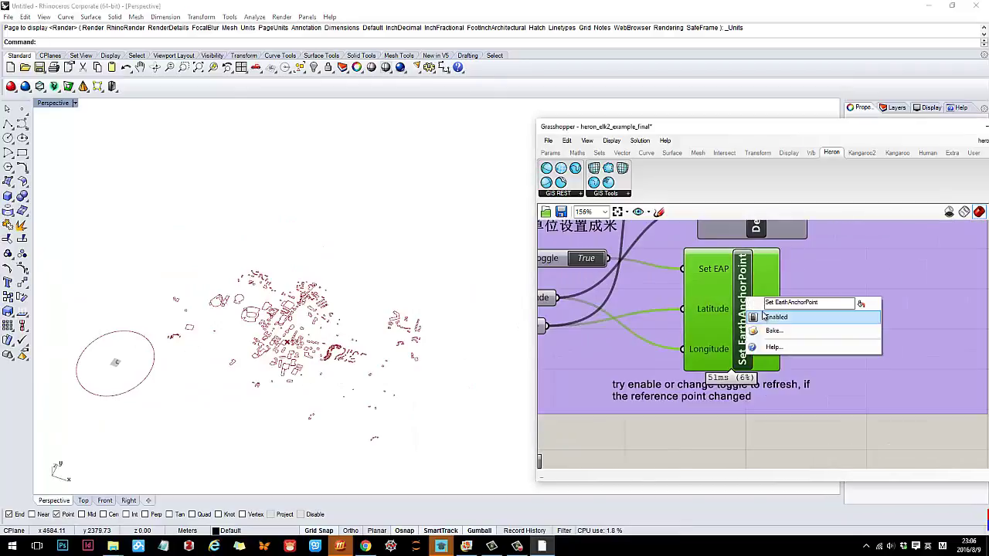
{"action": "right_click_drag", "start_coordinate": [811, 276], "coordinate": [763, 326]}
{"action": "right_click", "coordinate": [722, 254]}
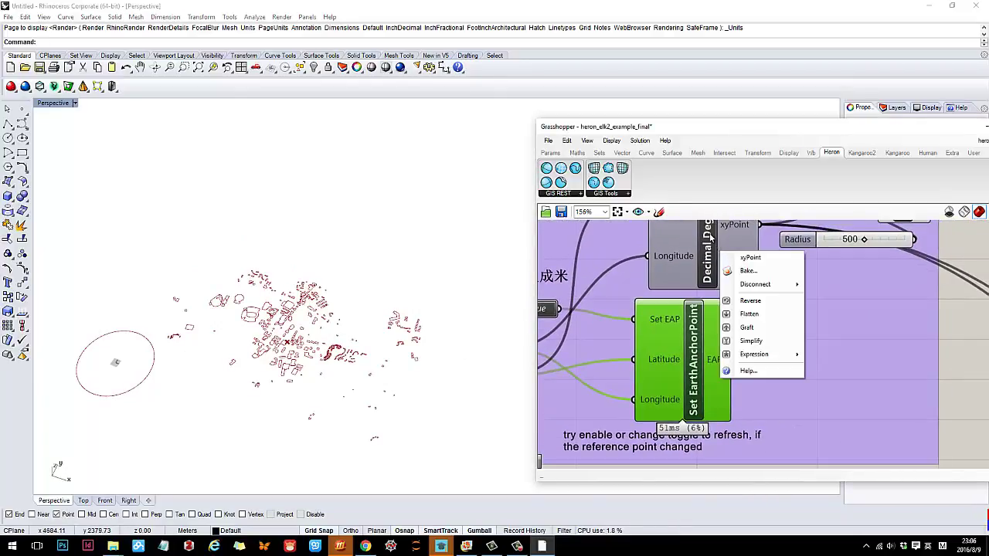
{"action": "left_click", "coordinate": [711, 238]}
{"action": "right_click", "coordinate": [712, 238]}
{"action": "left_click", "coordinate": [724, 253]}
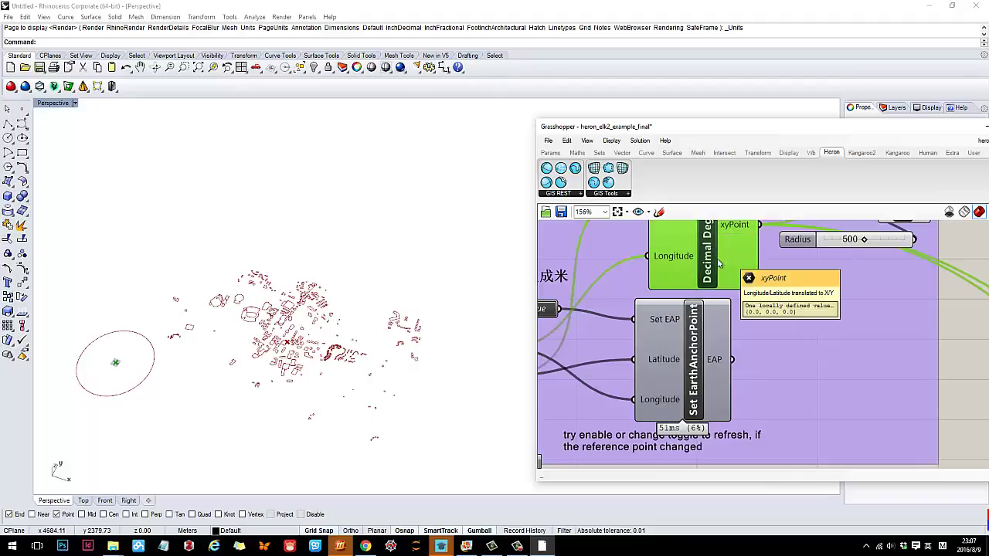
Inspect the xyPoint output value of the Decimal Degrees to XY component and trace it back to the coordinate inputs.
{"action": "scroll", "coordinate": [763, 293], "scroll_direction": "down", "scroll_amount": 2}
{"action": "right_click_drag", "start_coordinate": [764, 294], "coordinate": [741, 325]}
{"action": "scroll", "coordinate": [735, 287], "scroll_direction": "up", "scroll_amount": 3}
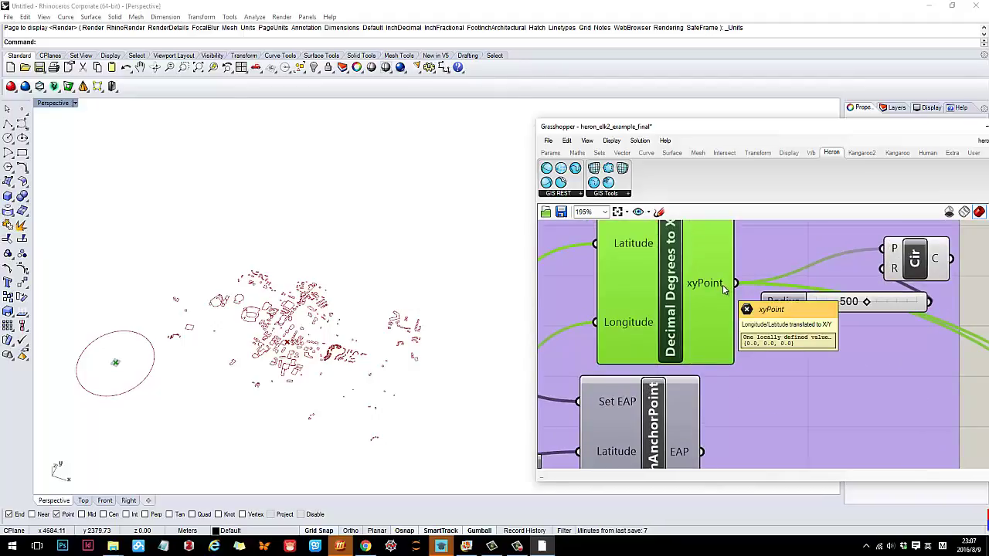
{"action": "scroll", "coordinate": [724, 289], "scroll_direction": "down", "scroll_amount": 4}
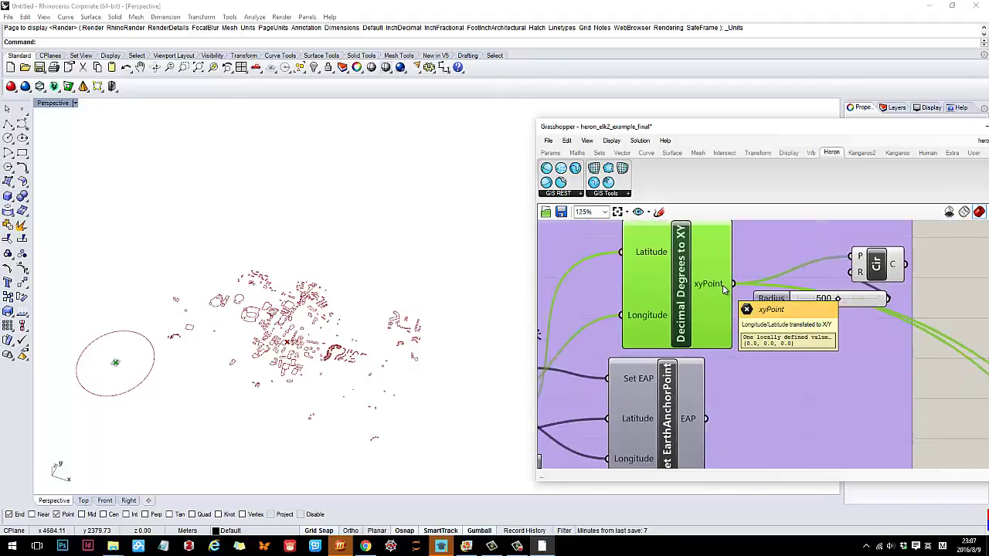
{"action": "right_click_drag", "start_coordinate": [724, 289], "coordinate": [821, 238]}
{"action": "scroll", "coordinate": [659, 312], "scroll_direction": "up", "scroll_amount": 1}
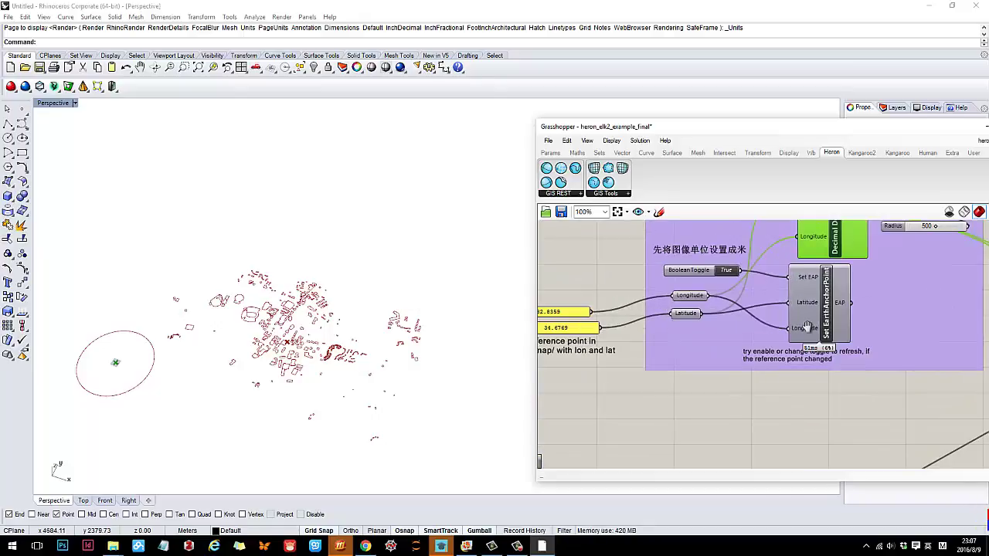
{"action": "right_click_drag", "start_coordinate": [806, 327], "coordinate": [667, 404]}
{"action": "scroll", "coordinate": [721, 309], "scroll_direction": "up", "scroll_amount": 2}
{"action": "mouse_move", "coordinate": [722, 285]}
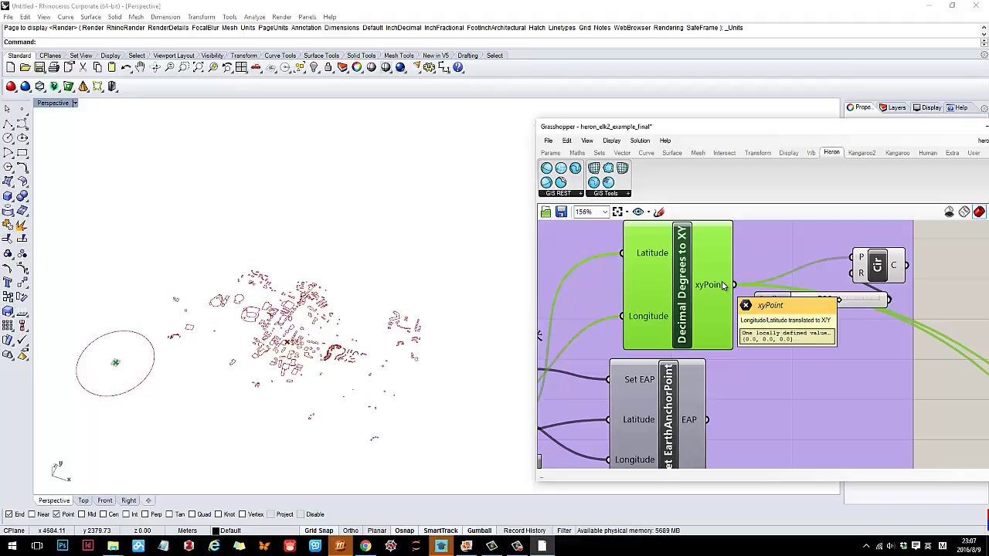
Compare the reference point inside the circle in Rhino with the library corner node on the OpenStreetMap page in Chrome.
{"action": "scroll", "coordinate": [163, 375], "scroll_direction": "up", "scroll_amount": 8}
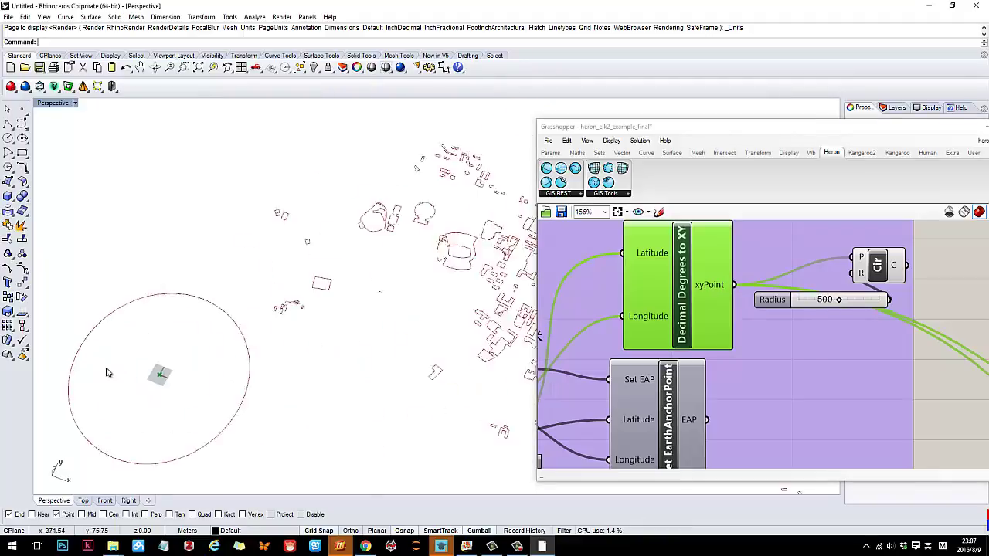
{"action": "scroll", "coordinate": [239, 388], "scroll_direction": "down", "scroll_amount": 3}
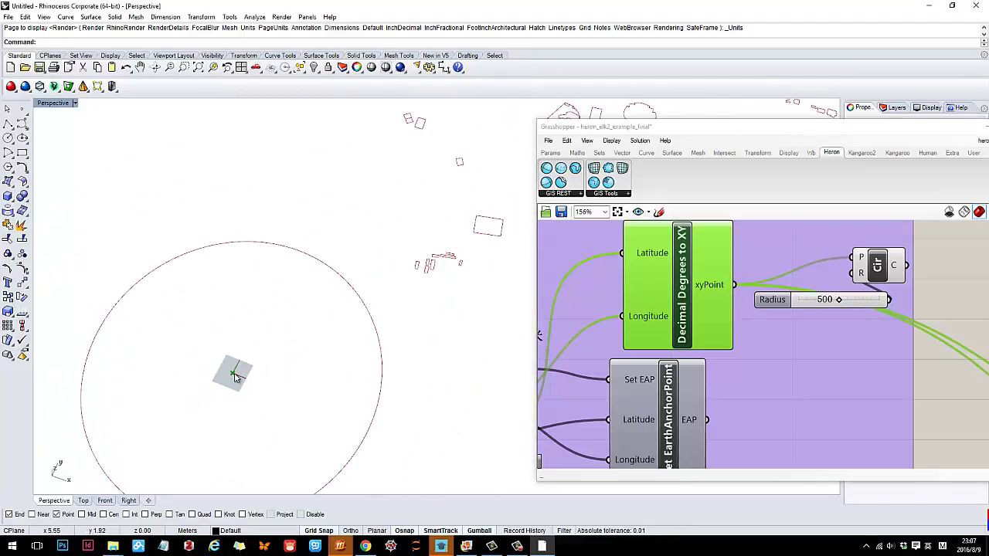
{"action": "left_click", "coordinate": [365, 546]}
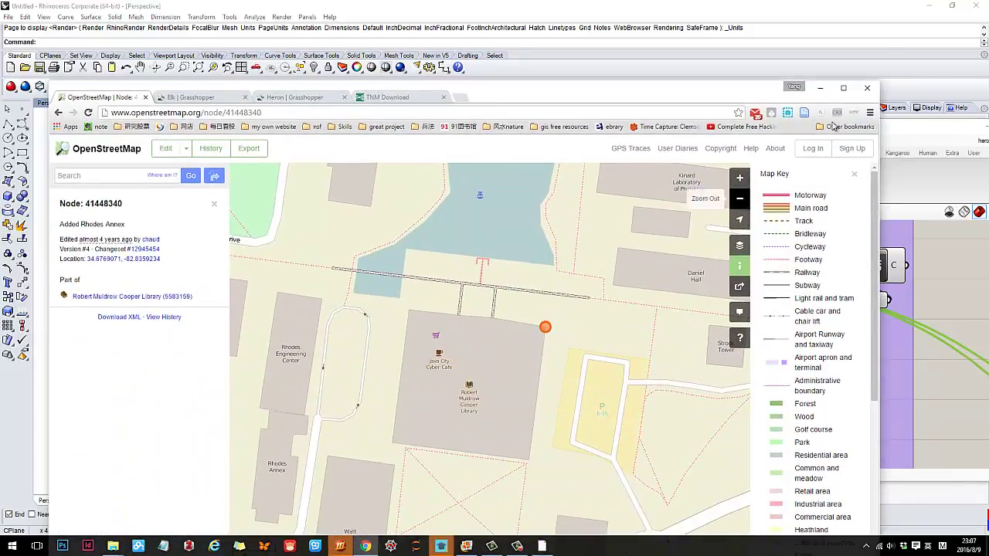
{"action": "left_click", "coordinate": [820, 87]}
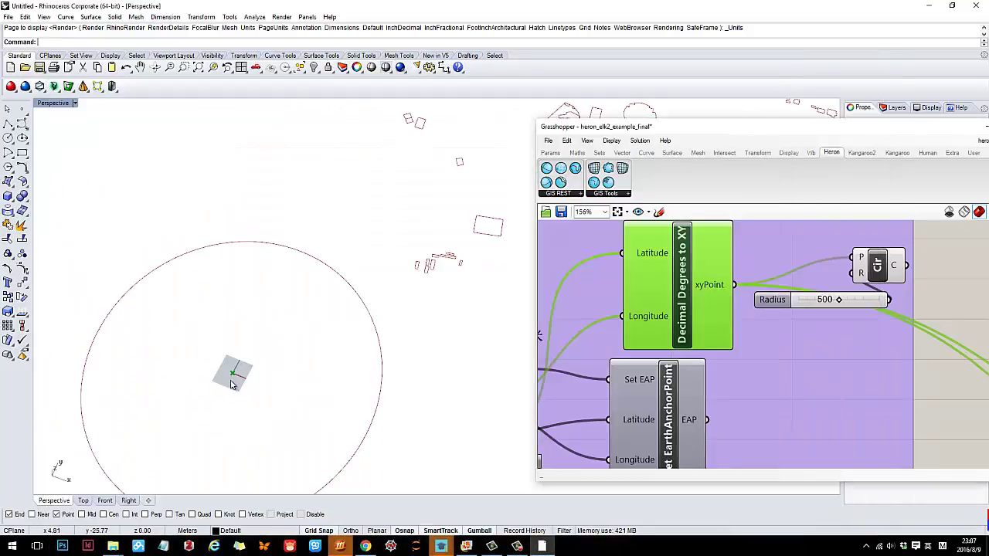
Review the whole reference point group in Grasshopper, from the coordinate panels to the xyPoint output and its note.
{"action": "scroll", "coordinate": [792, 320], "scroll_direction": "down", "scroll_amount": 5}
{"action": "right_click_drag", "start_coordinate": [790, 322], "coordinate": [821, 277]}
{"action": "scroll", "coordinate": [706, 296], "scroll_direction": "up", "scroll_amount": 3}
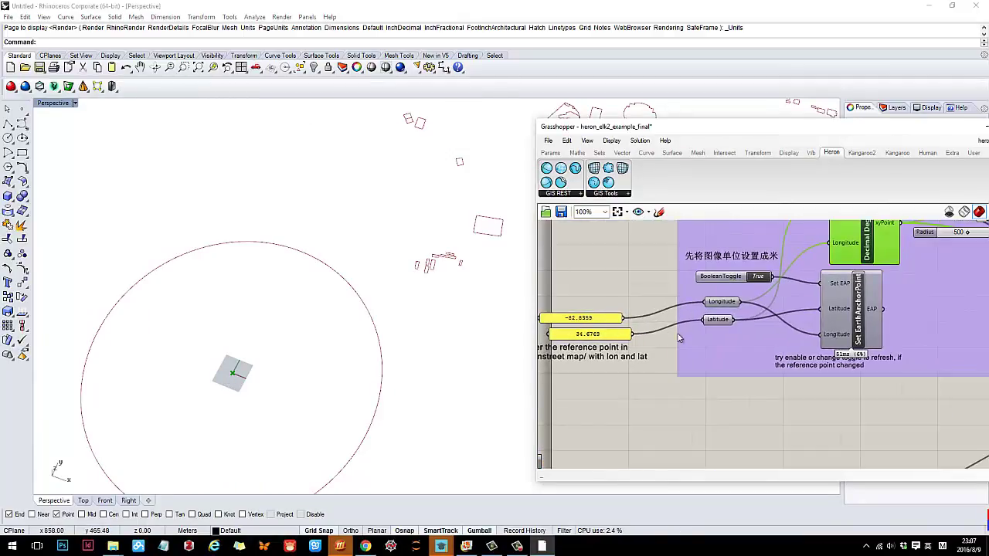
{"action": "scroll", "coordinate": [788, 333], "scroll_direction": "down", "scroll_amount": 2}
{"action": "right_click_drag", "start_coordinate": [835, 269], "coordinate": [765, 289]}
{"action": "scroll", "coordinate": [765, 290], "scroll_direction": "up", "scroll_amount": 1}
{"action": "mouse_move", "coordinate": [787, 289]}
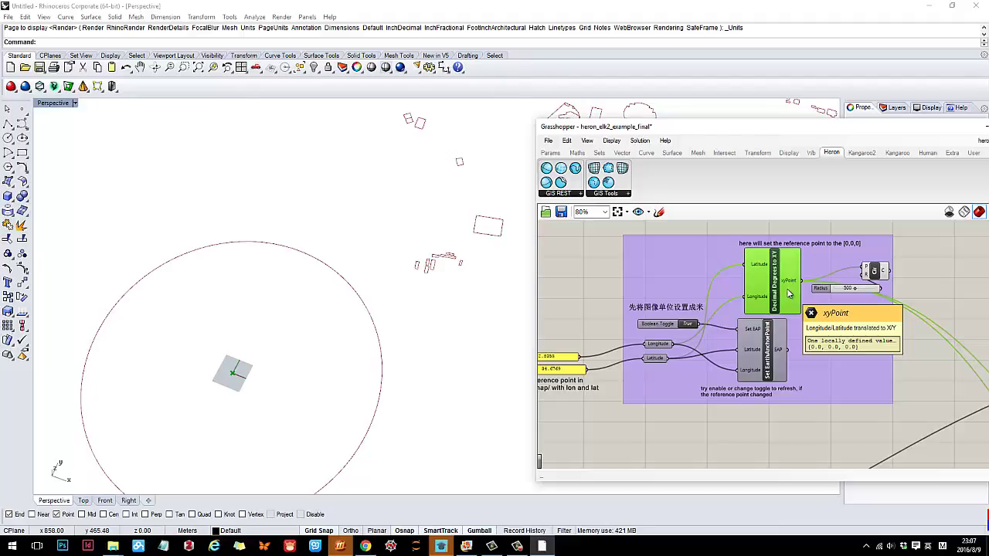
{"action": "right_click_drag", "start_coordinate": [694, 384], "coordinate": [745, 379]}
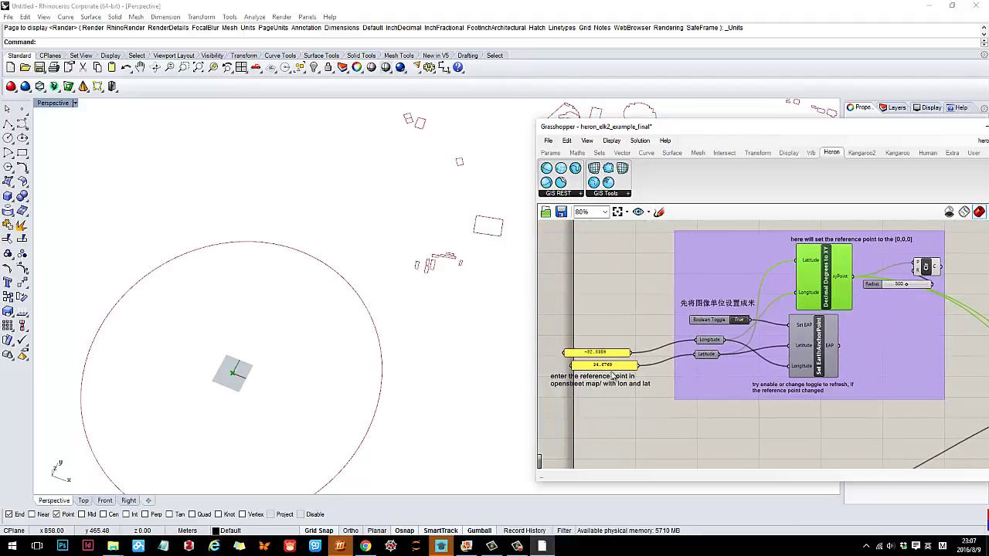
Check the circle around the reference point in the Perspective view against the xyPoint value in Grasshopper.
{"action": "scroll", "coordinate": [368, 324], "scroll_direction": "down", "scroll_amount": 6}
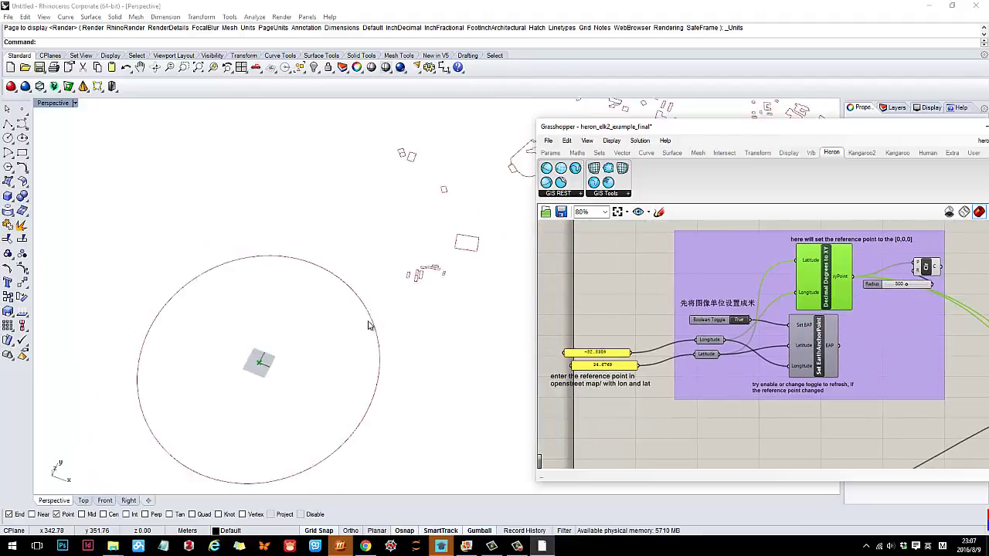
{"action": "mouse_move", "coordinate": [385, 329]}
{"action": "right_mouse_down"}
{"action": "mouse_move", "coordinate": [344, 349]}
{"action": "mouse_move", "coordinate": [393, 290]}
{"action": "mouse_move", "coordinate": [394, 325]}
{"action": "right_mouse_up"}
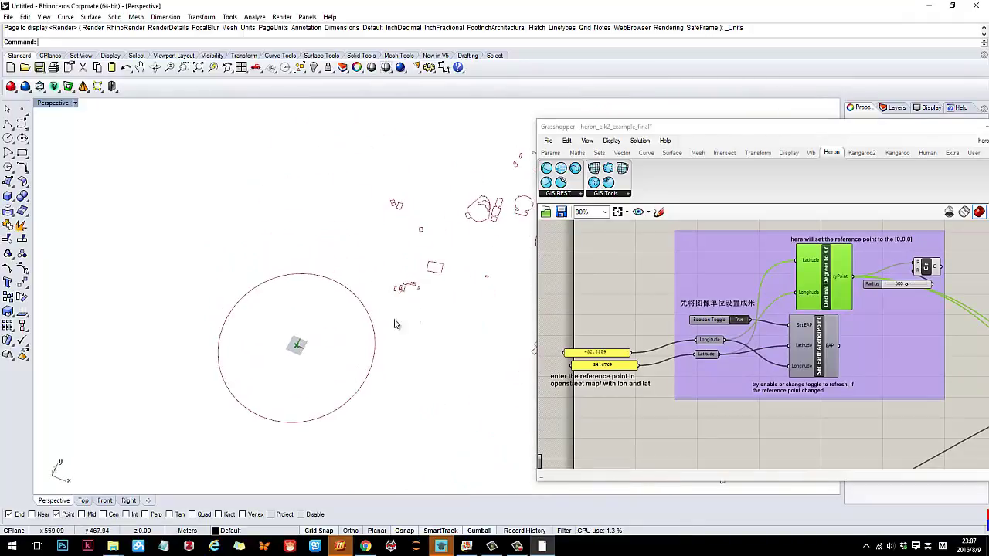
{"action": "scroll", "coordinate": [342, 340], "scroll_direction": "up", "scroll_amount": 2}
{"action": "scroll", "coordinate": [343, 340], "scroll_direction": "down", "scroll_amount": 3}
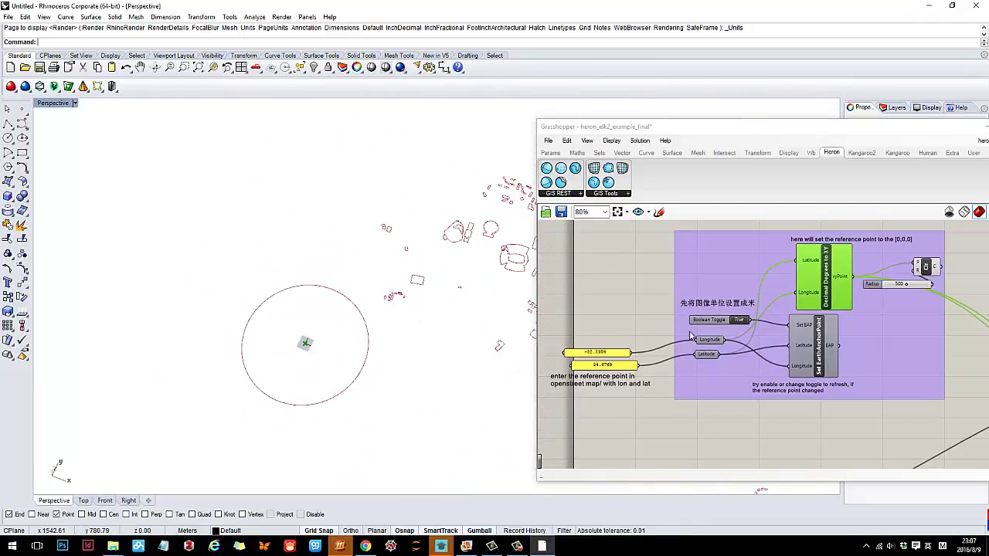
{"action": "scroll", "coordinate": [769, 332], "scroll_direction": "up", "scroll_amount": 4}
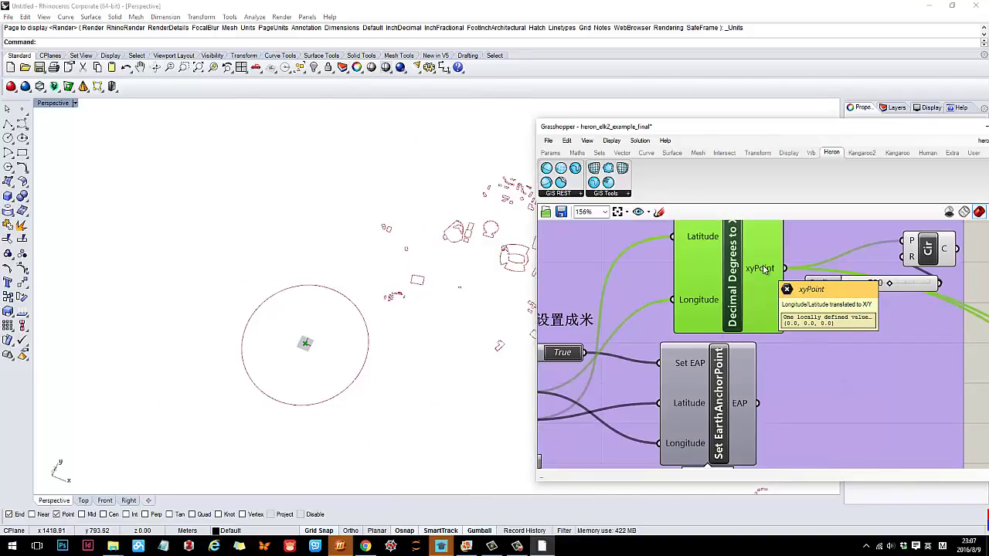
{"action": "scroll", "coordinate": [759, 265], "scroll_direction": "down", "scroll_amount": 4}
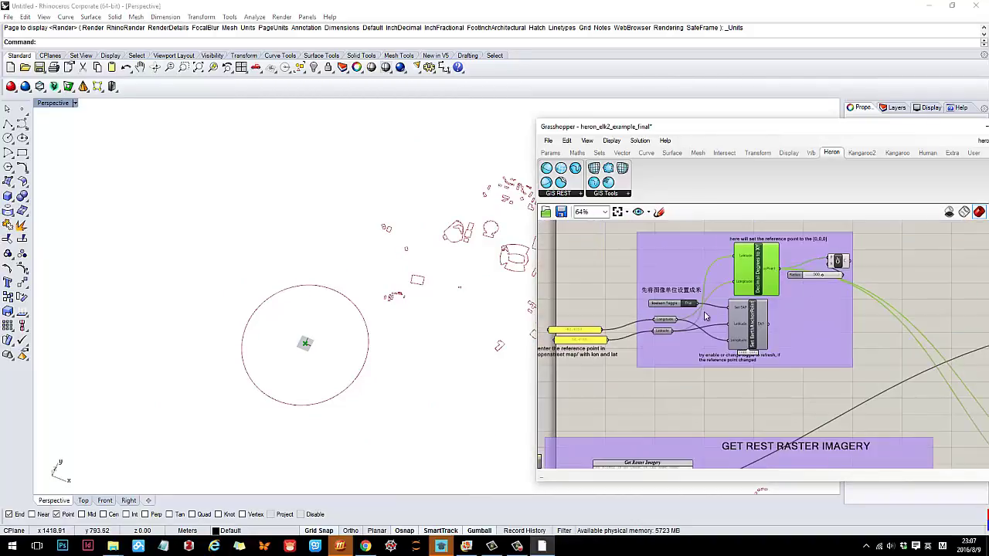
Compare the position of the circle at the Rhino origin with the marked library corner among the building outlines in the Perspective view.
{"action": "right_click_drag", "start_coordinate": [357, 283], "coordinate": [366, 312]}
{"action": "scroll", "coordinate": [304, 347], "scroll_direction": "up", "scroll_amount": 4}
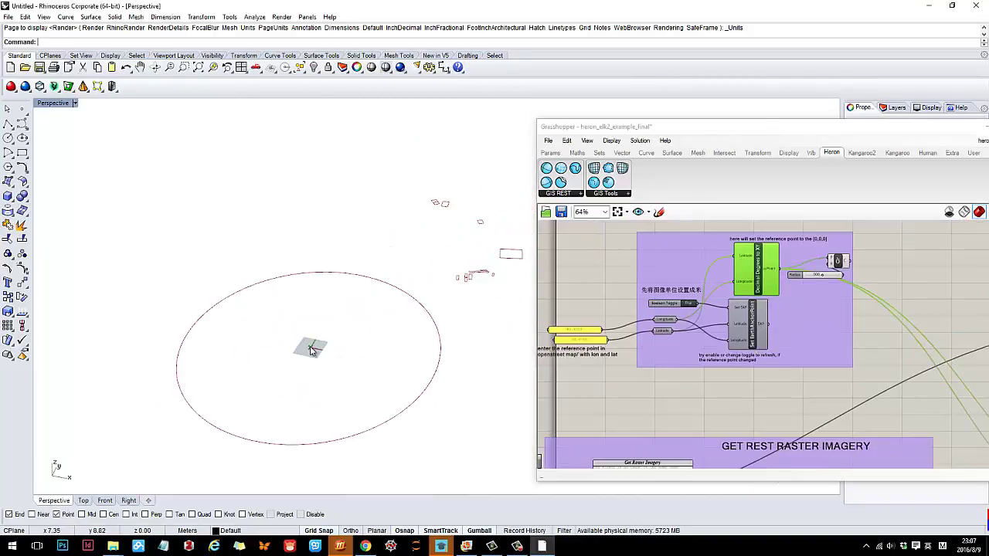
{"action": "scroll", "coordinate": [302, 347], "scroll_direction": "down", "scroll_amount": 6}
{"action": "scroll", "coordinate": [479, 317], "scroll_direction": "up", "scroll_amount": 4}
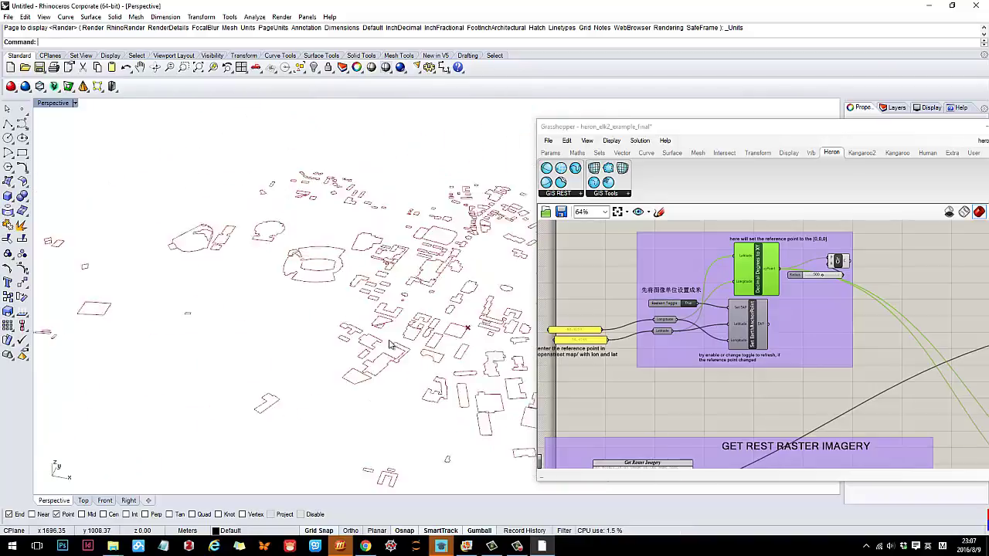
{"action": "scroll", "coordinate": [309, 348], "scroll_direction": "down", "scroll_amount": 4}
{"action": "scroll", "coordinate": [187, 377], "scroll_direction": "up", "scroll_amount": 3}
{"action": "scroll", "coordinate": [139, 384], "scroll_direction": "down", "scroll_amount": 4}
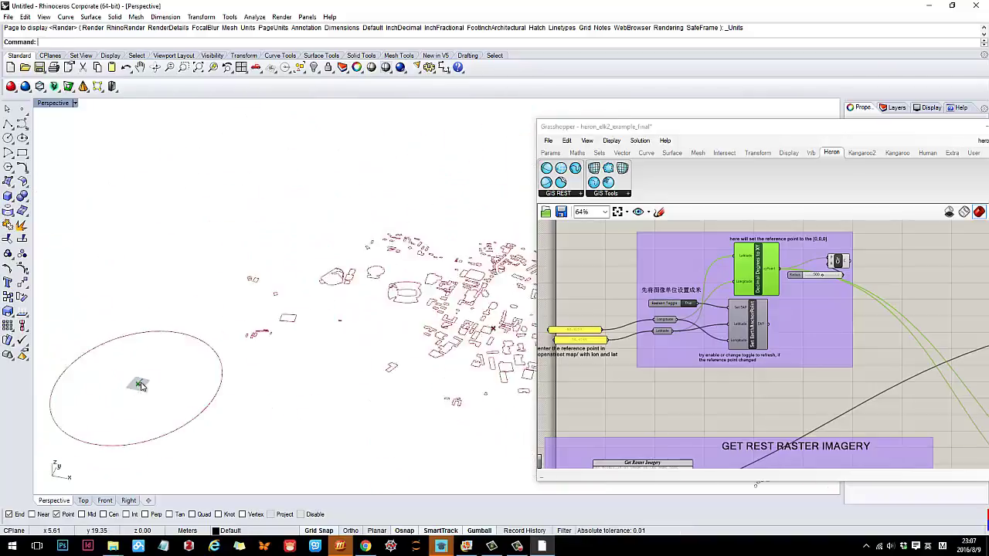
{"action": "scroll", "coordinate": [414, 337], "scroll_direction": "up", "scroll_amount": 6}
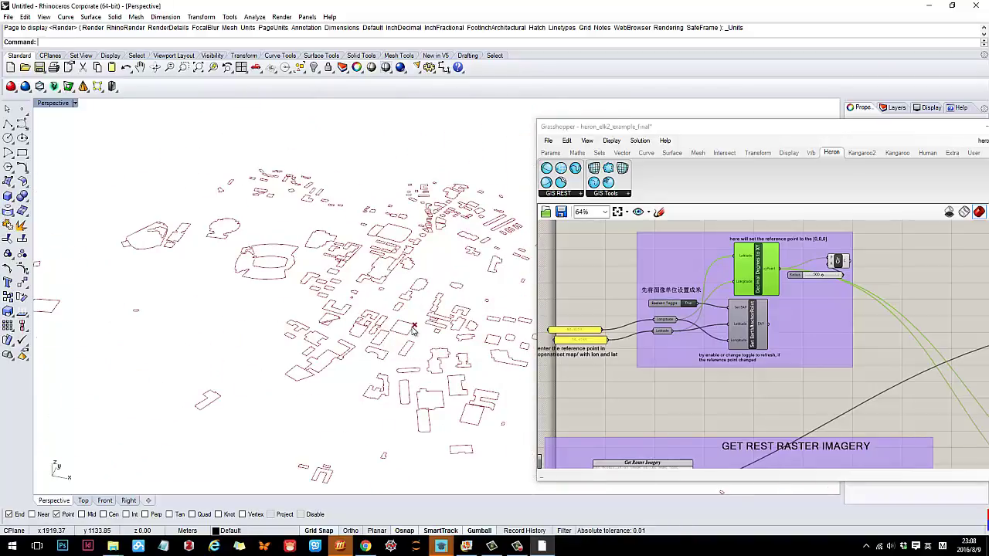
Examine the offset between the marked library corner among the building outlines and the circle at the origin in the Perspective view.
{"action": "scroll", "coordinate": [413, 328], "scroll_direction": "down", "scroll_amount": 4}
{"action": "scroll", "coordinate": [414, 328], "scroll_direction": "up", "scroll_amount": 6}
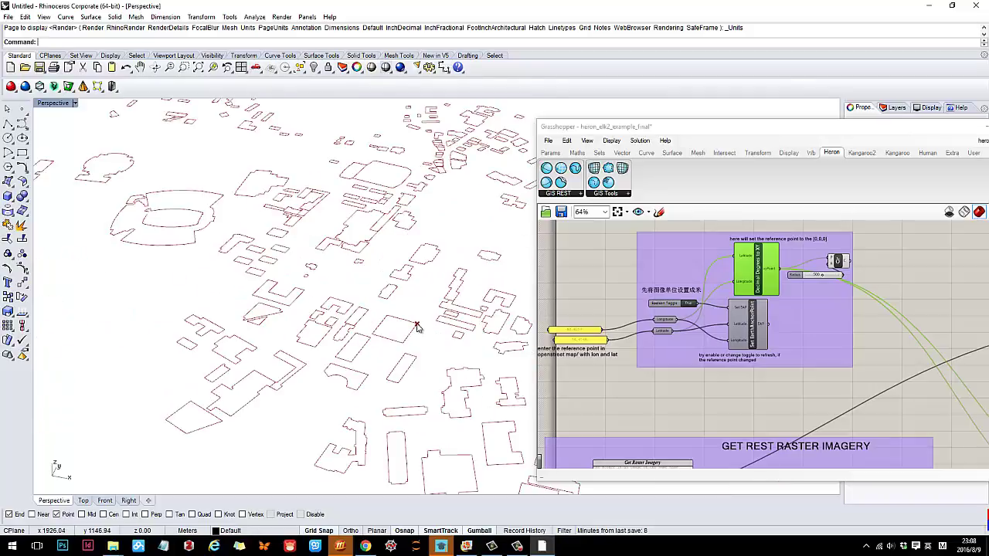
{"action": "scroll", "coordinate": [427, 334], "scroll_direction": "down", "scroll_amount": 5}
{"action": "scroll", "coordinate": [432, 340], "scroll_direction": "up", "scroll_amount": 4}
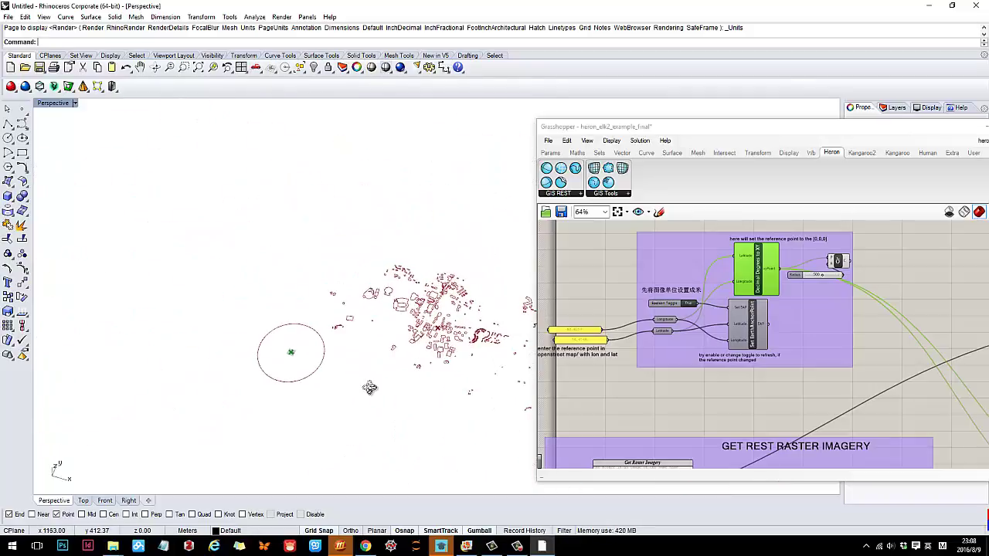
{"action": "scroll", "coordinate": [729, 374], "scroll_direction": "down", "scroll_amount": 4}
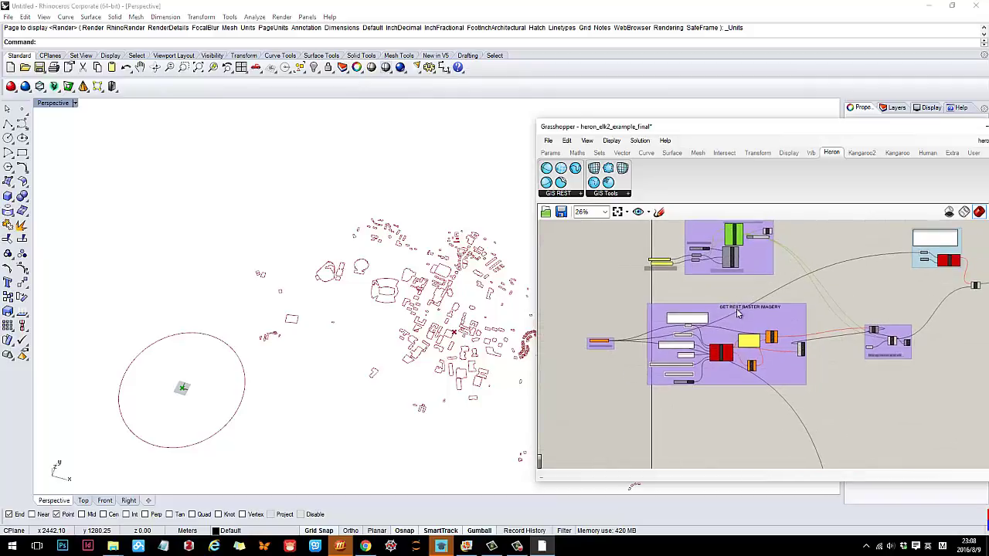
Review the reference point group beside the GET REST RASTER IMAGERY group in Grasshopper, including the Set EarthAnchorPoint component and its inputs.
{"action": "scroll", "coordinate": [707, 303], "scroll_direction": "up", "scroll_amount": 2}
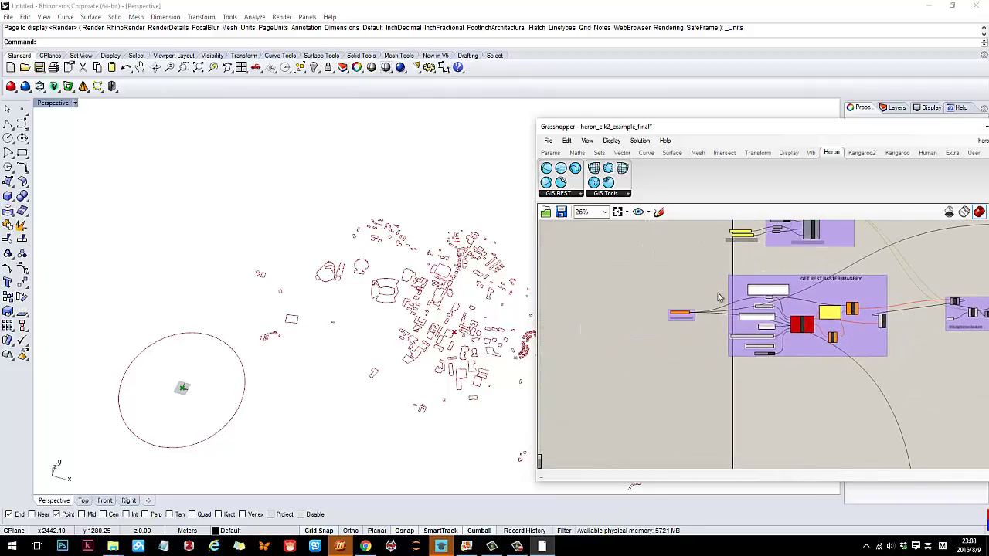
{"action": "scroll", "coordinate": [707, 301], "scroll_direction": "down", "scroll_amount": 3}
{"action": "scroll", "coordinate": [737, 292], "scroll_direction": "up", "scroll_amount": 2}
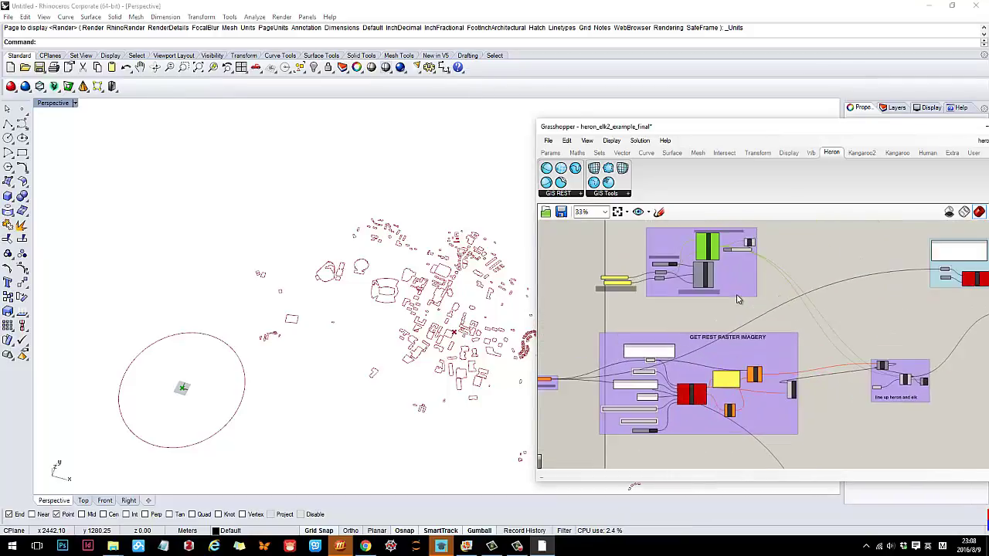
{"action": "left_click_drag", "start_coordinate": [740, 289], "coordinate": [742, 296]}
{"action": "right_click_drag", "start_coordinate": [648, 327], "coordinate": [745, 285]}
{"action": "right_click_drag", "start_coordinate": [804, 295], "coordinate": [767, 325]}
{"action": "scroll", "coordinate": [751, 272], "scroll_direction": "up", "scroll_amount": 1}
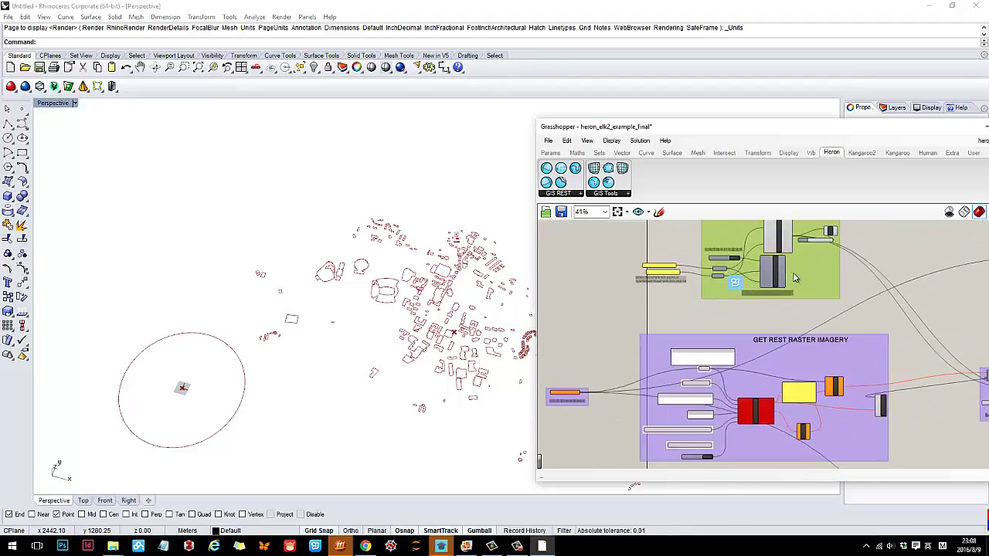
{"action": "scroll", "coordinate": [795, 278], "scroll_direction": "up", "scroll_amount": 1}
{"action": "left_click_drag", "start_coordinate": [801, 353], "coordinate": [787, 342]}
{"action": "right_click_drag", "start_coordinate": [787, 342], "coordinate": [785, 294]}
{"action": "scroll", "coordinate": [785, 294], "scroll_direction": "down", "scroll_amount": 2}
{"action": "scroll", "coordinate": [726, 251], "scroll_direction": "up", "scroll_amount": 2}
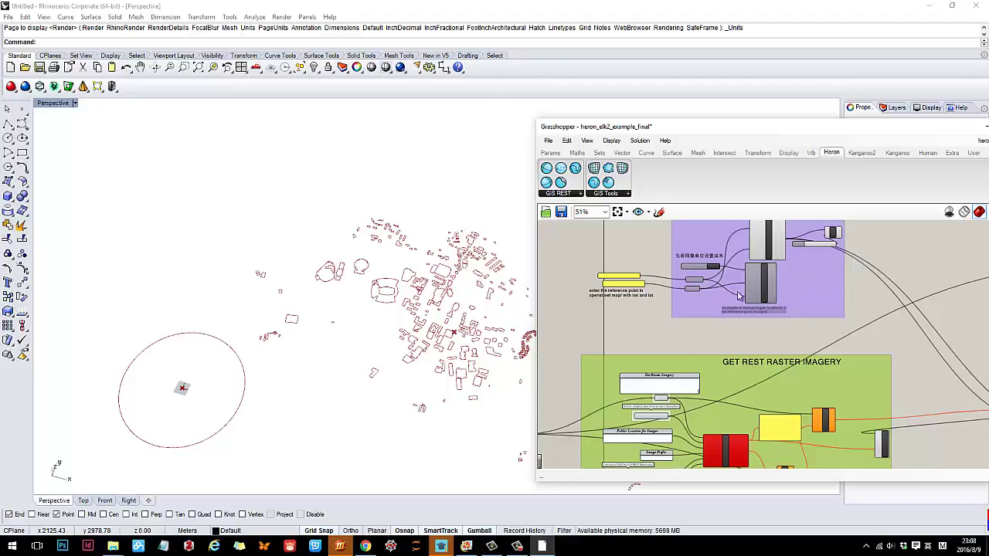
{"action": "scroll", "coordinate": [765, 259], "scroll_direction": "up", "scroll_amount": 4}
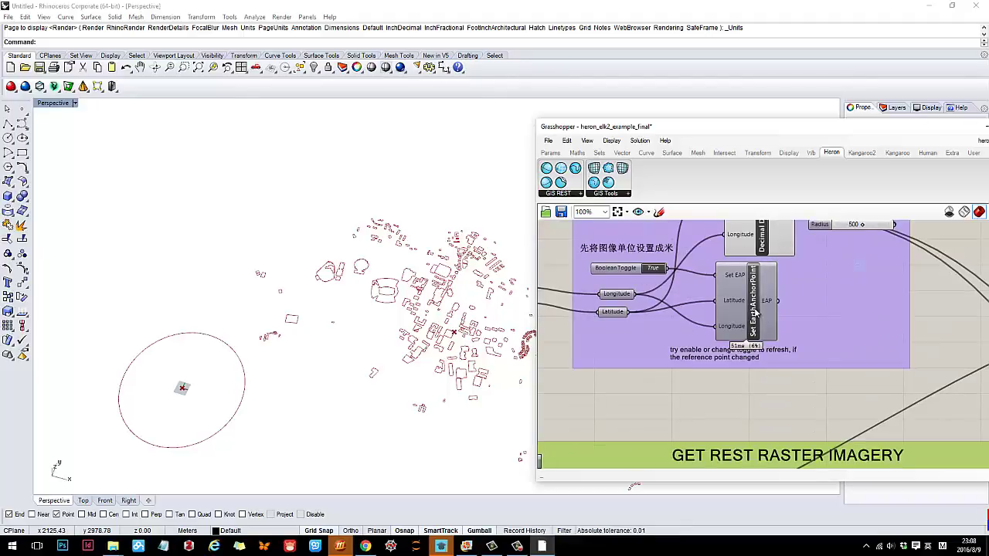
Examine the GET REST RASTER IMAGERY settings, the list of ESRI ArcGIS base maps and the options of the Input Boundary Curve(s) parameter.
{"action": "scroll", "coordinate": [761, 312], "scroll_direction": "down", "scroll_amount": 4}
{"action": "scroll", "coordinate": [719, 407], "scroll_direction": "up", "scroll_amount": 2}
{"action": "right_click_drag", "start_coordinate": [719, 407], "coordinate": [738, 309]}
{"action": "scroll", "coordinate": [759, 309], "scroll_direction": "up", "scroll_amount": 1}
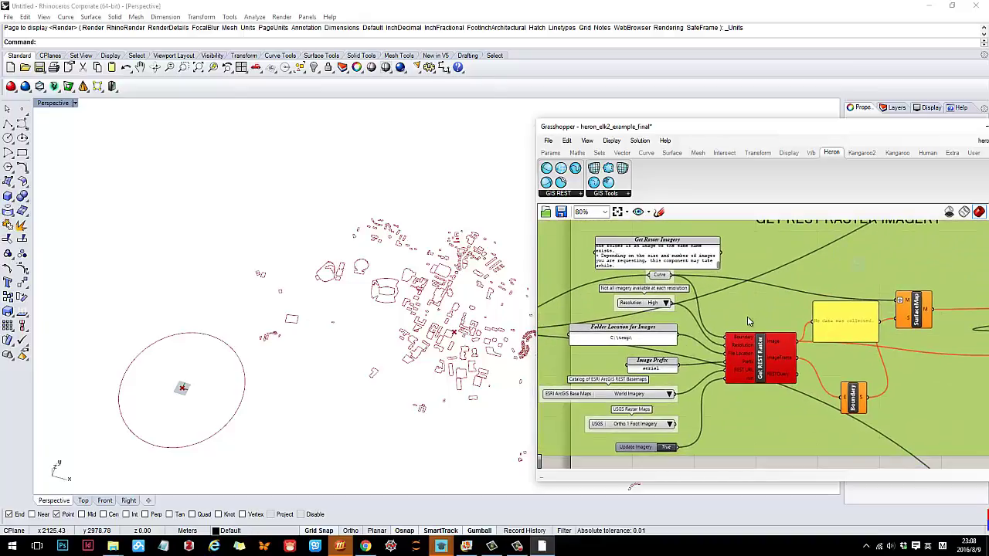
{"action": "scroll", "coordinate": [747, 316], "scroll_direction": "down", "scroll_amount": 2}
{"action": "scroll", "coordinate": [838, 289], "scroll_direction": "up", "scroll_amount": 2}
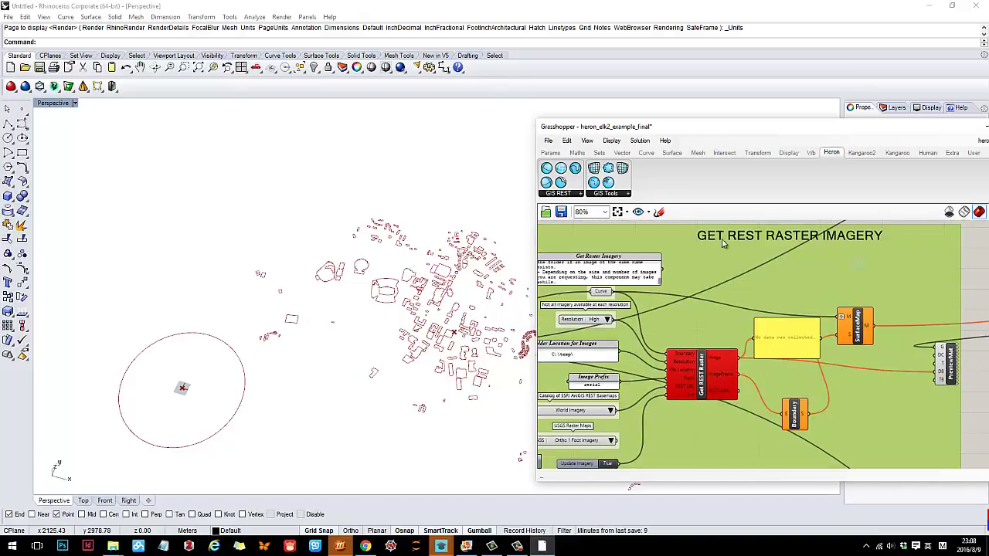
{"action": "scroll", "coordinate": [858, 274], "scroll_direction": "down", "scroll_amount": 1}
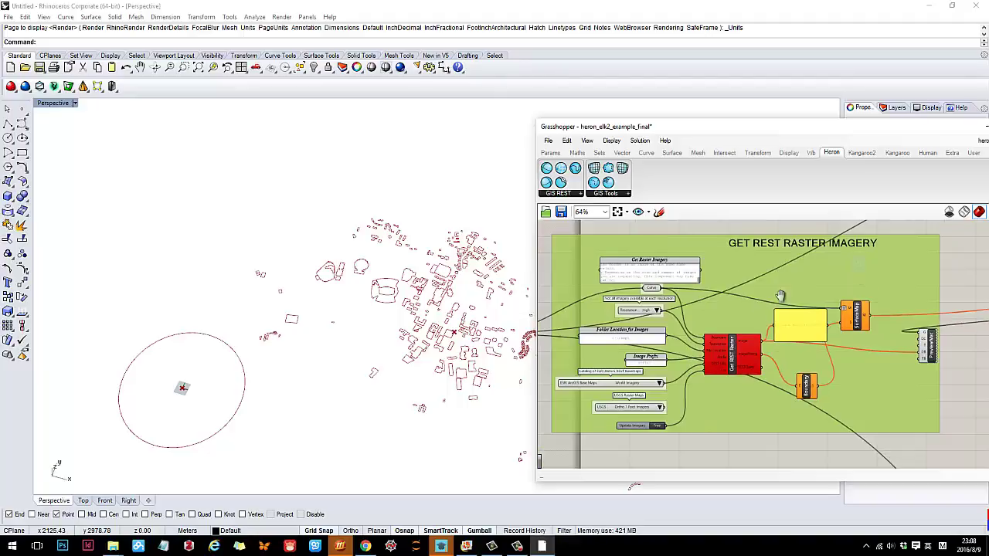
{"action": "scroll", "coordinate": [589, 394], "scroll_direction": "up", "scroll_amount": 2}
{"action": "right_click_drag", "start_coordinate": [589, 394], "coordinate": [658, 326]}
{"action": "left_click", "coordinate": [772, 306]}
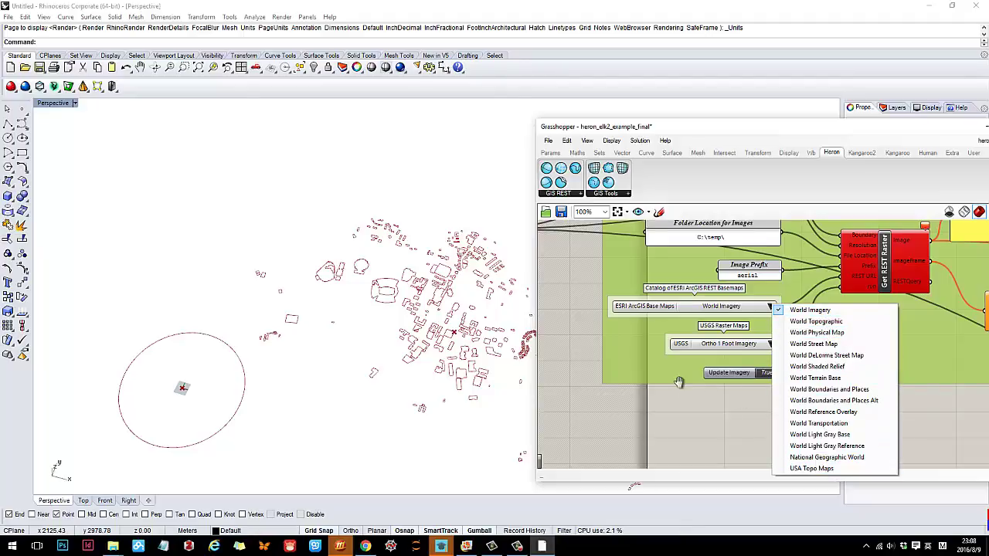
{"action": "right_click_drag", "start_coordinate": [679, 382], "coordinate": [775, 374]}
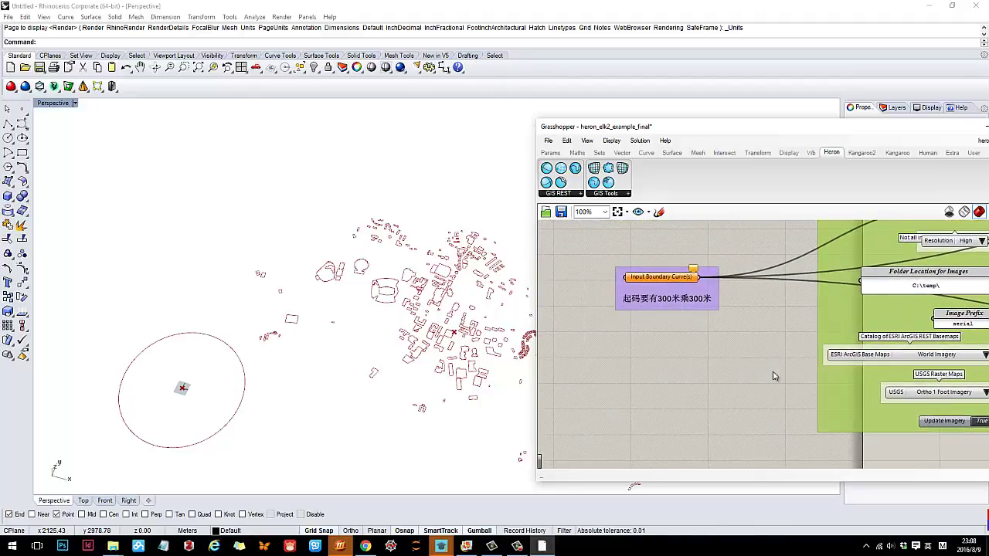
{"action": "right_click", "coordinate": [655, 281]}
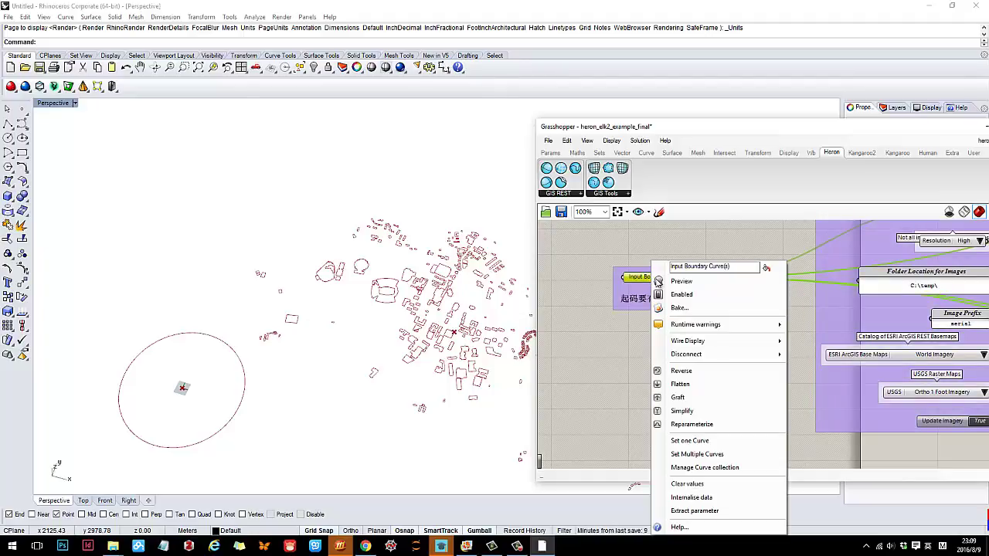
{"action": "left_click", "coordinate": [600, 312]}
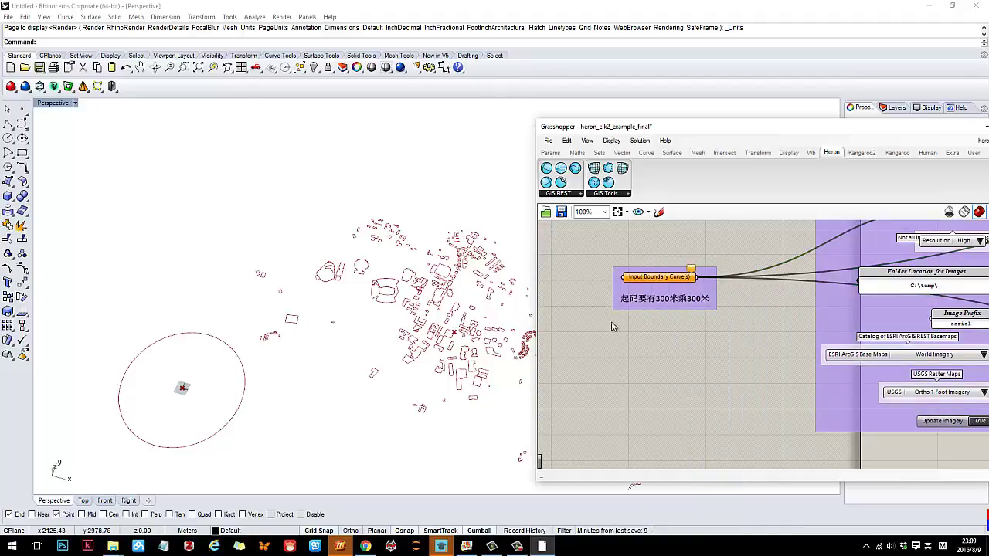
Draw a large rectangle in the Perspective view that encloses the circle around the reference point at the origin.
{"action": "left_click", "coordinate": [22, 153]}
{"action": "scroll", "coordinate": [285, 313], "scroll_direction": "down", "scroll_amount": 15}
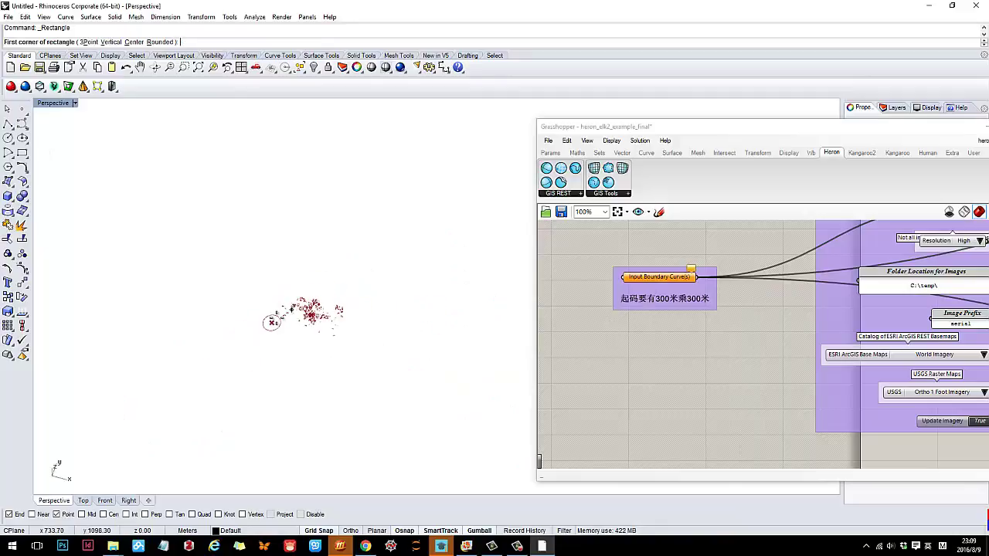
{"action": "scroll", "coordinate": [291, 309], "scroll_direction": "up", "scroll_amount": 3}
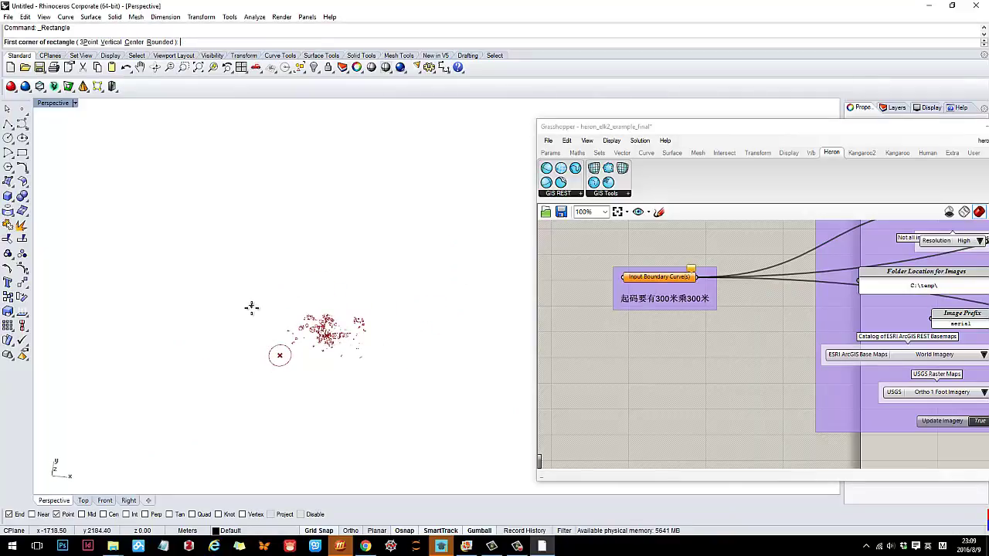
{"action": "left_click", "coordinate": [257, 314]}
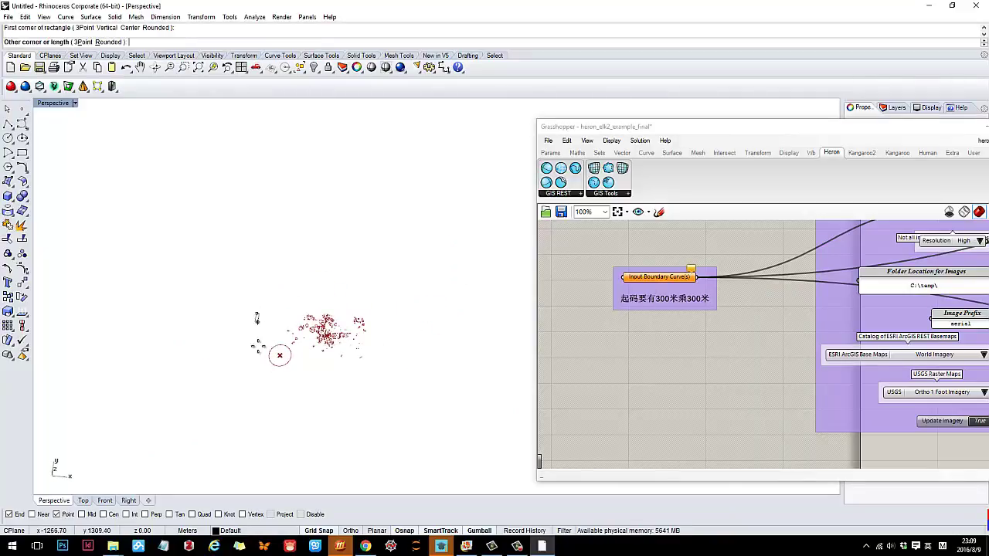
{"action": "left_click", "coordinate": [303, 400]}
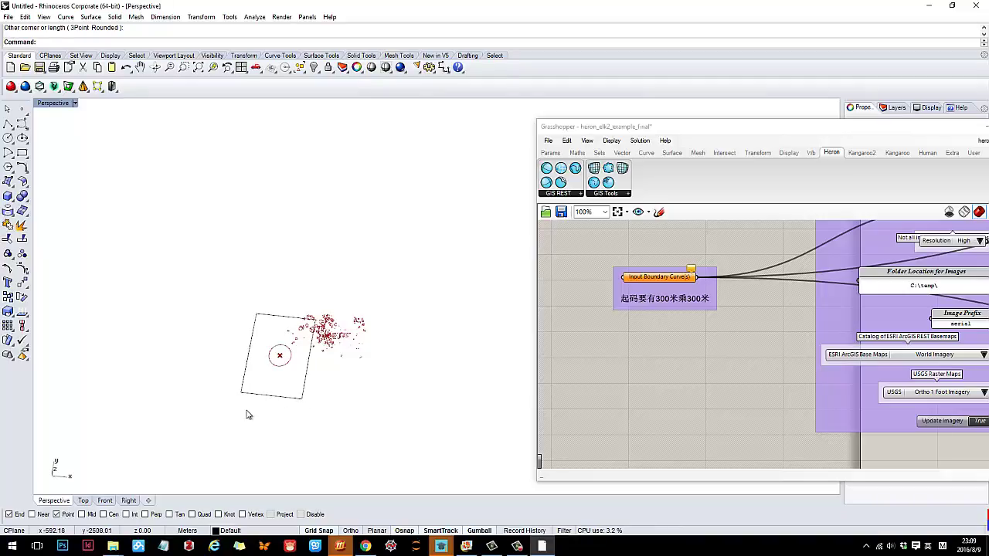
{"action": "scroll", "coordinate": [309, 375], "scroll_direction": "up", "scroll_amount": 4}
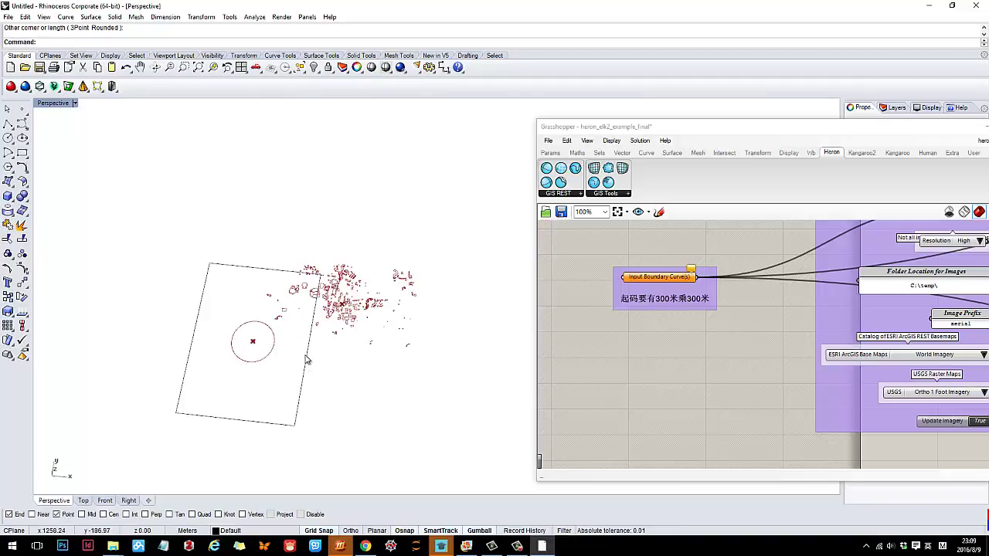
Set the drawn rectangle as the single referenced curve of the Input Boundary Curve(s) parameter.
{"action": "right_click", "coordinate": [672, 276]}
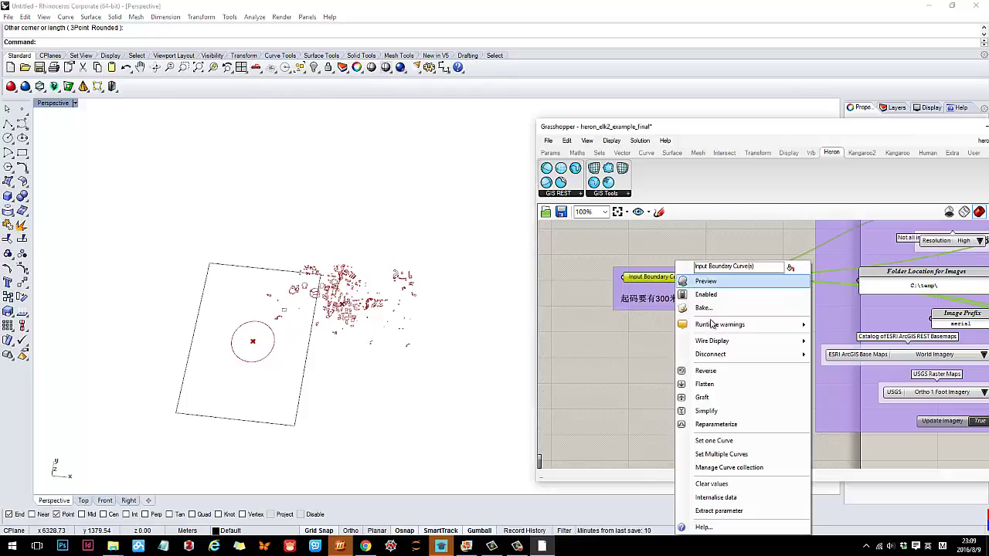
{"action": "left_click", "coordinate": [714, 442]}
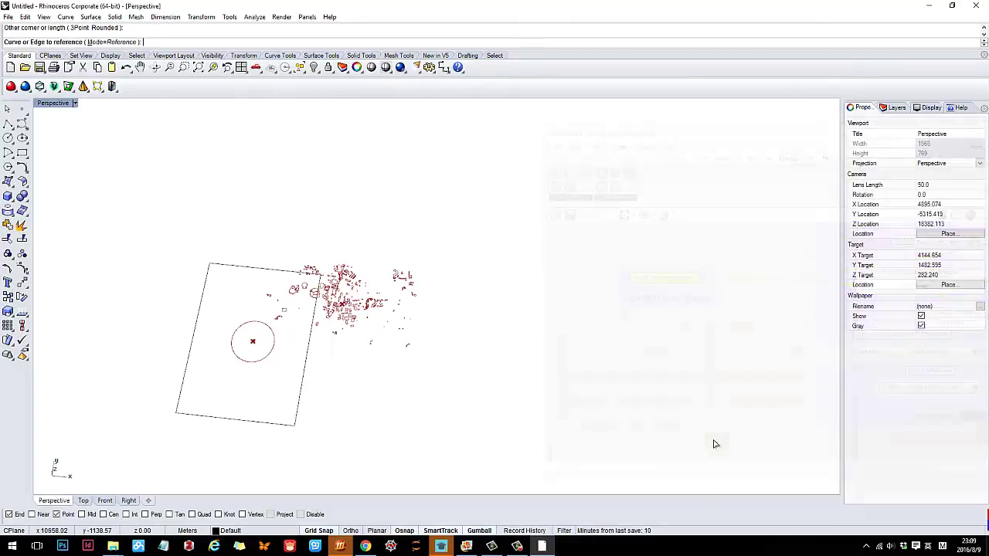
{"action": "left_click", "coordinate": [302, 382]}
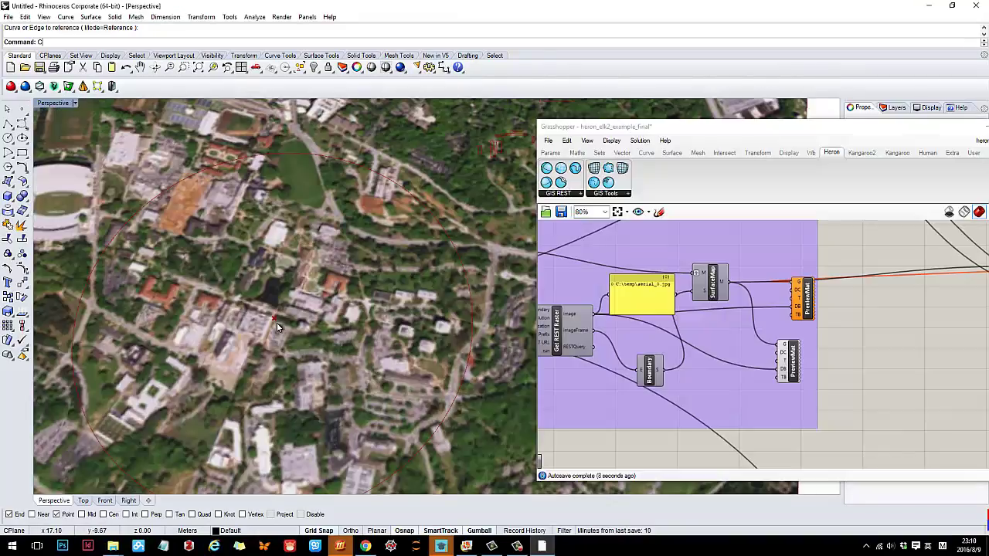
Compare the reference point on the aerial image in Rhino with the library corner node on the OpenStreetMap page in Chrome.
{"action": "scroll", "coordinate": [268, 315], "scroll_direction": "down", "scroll_amount": 5}
{"action": "scroll", "coordinate": [278, 319], "scroll_direction": "up", "scroll_amount": 5}
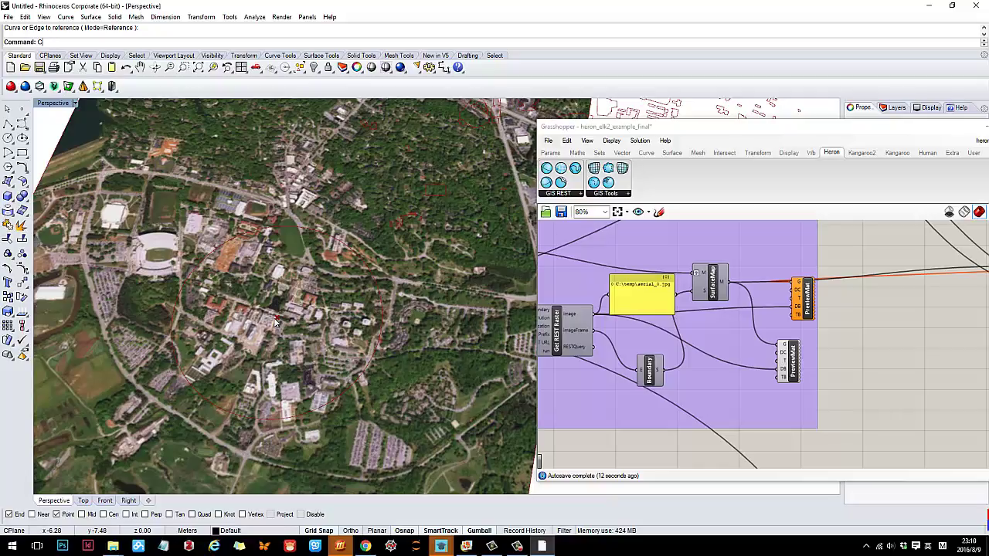
{"action": "scroll", "coordinate": [272, 320], "scroll_direction": "up", "scroll_amount": 2}
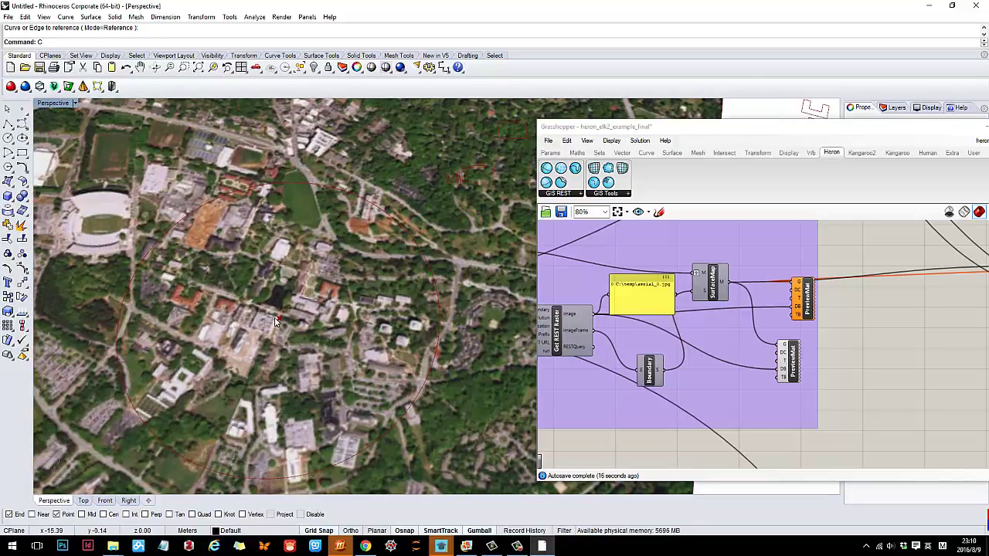
{"action": "left_click", "coordinate": [365, 546]}
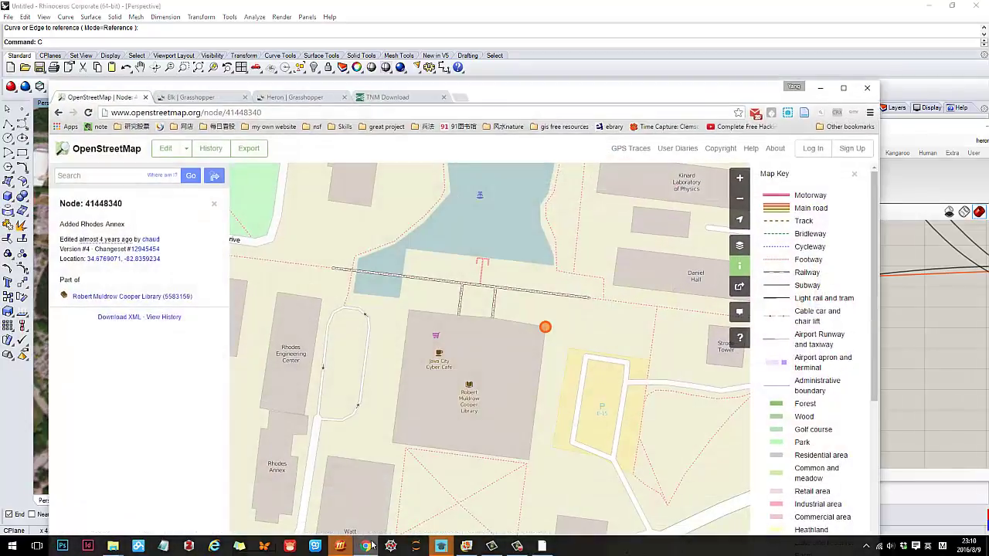
{"action": "left_click", "coordinate": [820, 87]}
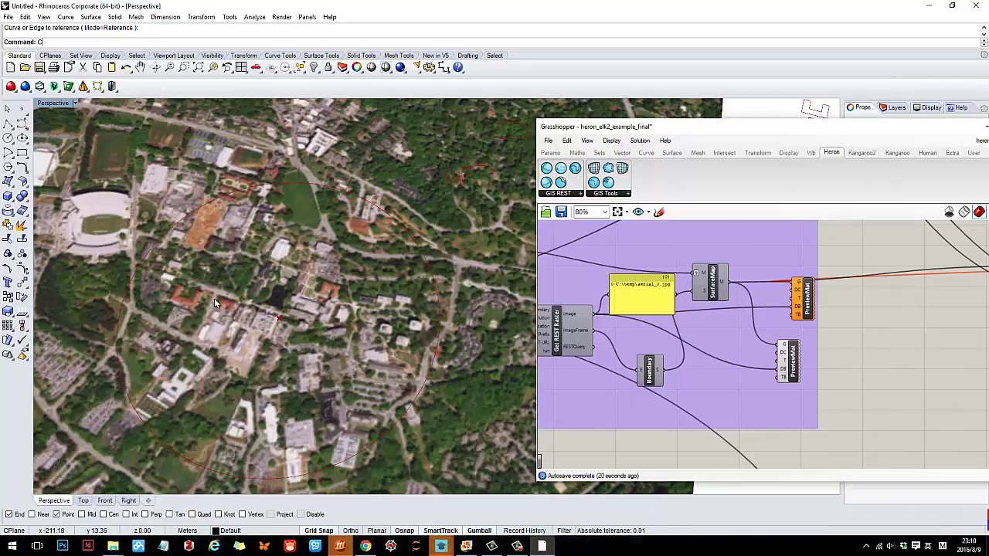
Compare the position of the Heron aerial image with the Elk building outlines and their marked library corner in the Perspective view.
{"action": "scroll", "coordinate": [248, 337], "scroll_direction": "down", "scroll_amount": 5}
{"action": "scroll", "coordinate": [255, 337], "scroll_direction": "down", "scroll_amount": 3}
{"action": "scroll", "coordinate": [307, 339], "scroll_direction": "up", "scroll_amount": 2}
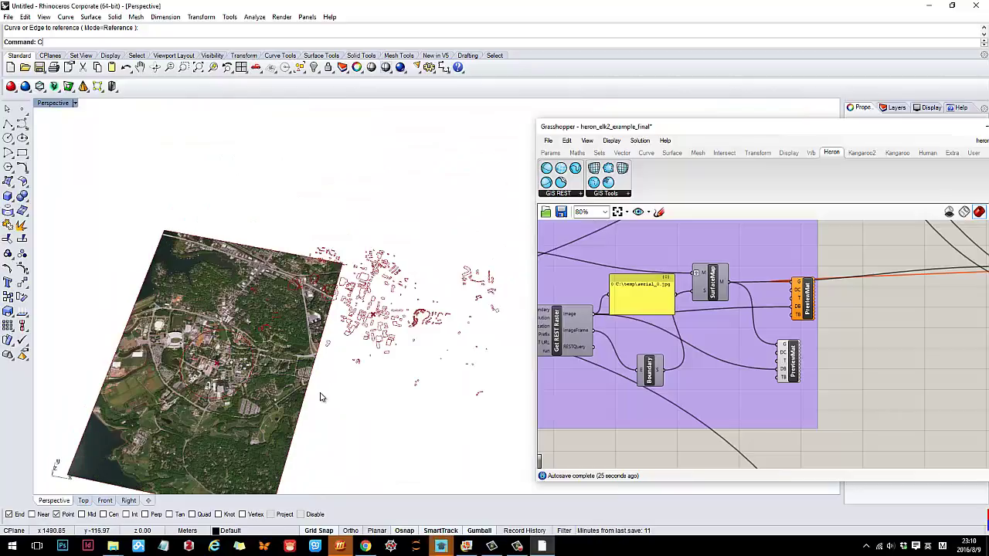
{"action": "scroll", "coordinate": [738, 331], "scroll_direction": "down", "scroll_amount": 4}
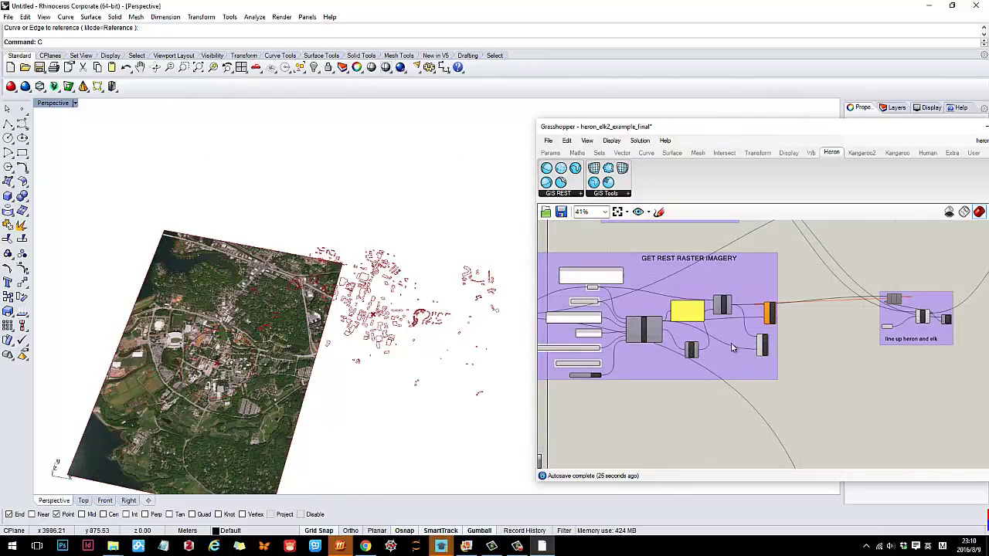
{"action": "scroll", "coordinate": [252, 371], "scroll_direction": "up", "scroll_amount": 2}
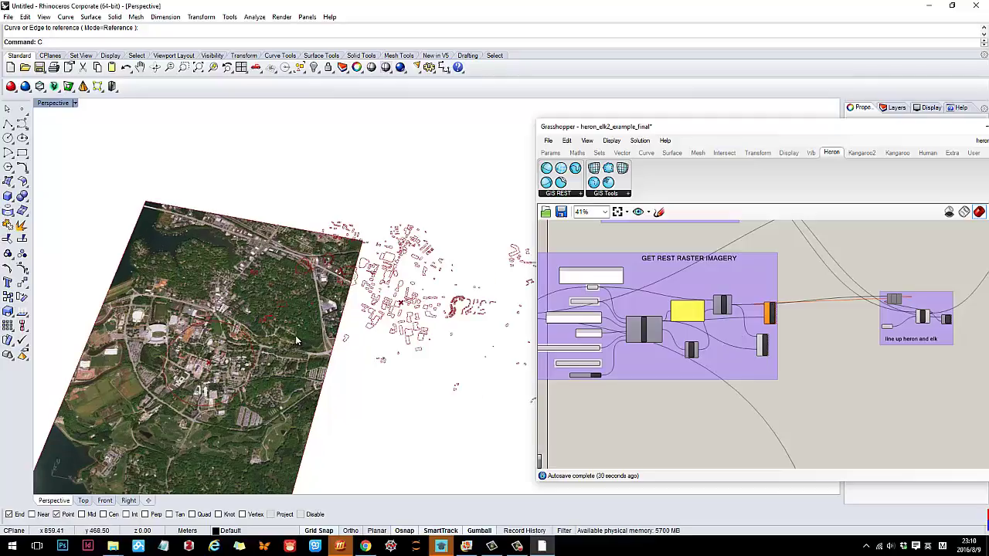
{"action": "scroll", "coordinate": [467, 301], "scroll_direction": "up", "scroll_amount": 4}
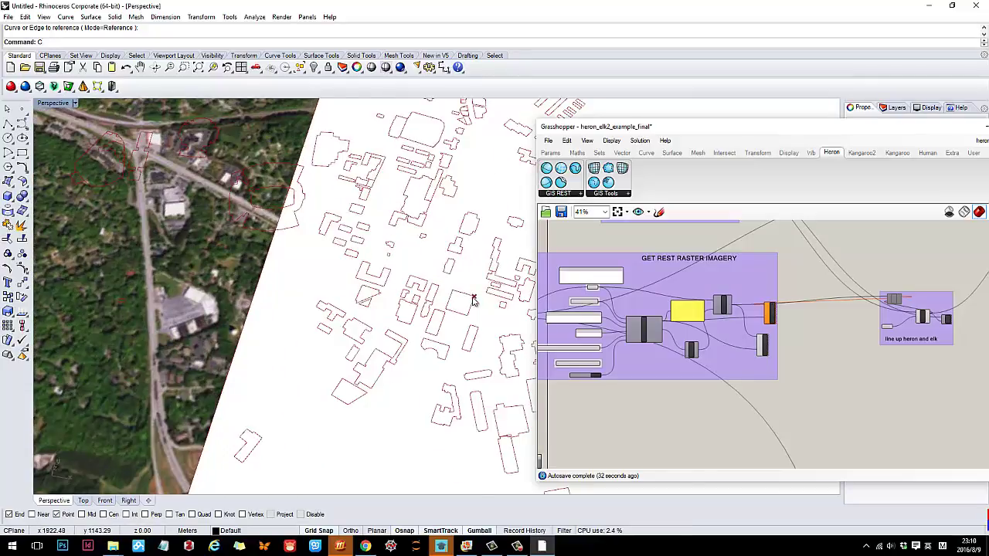
{"action": "scroll", "coordinate": [473, 300], "scroll_direction": "up", "scroll_amount": 2}
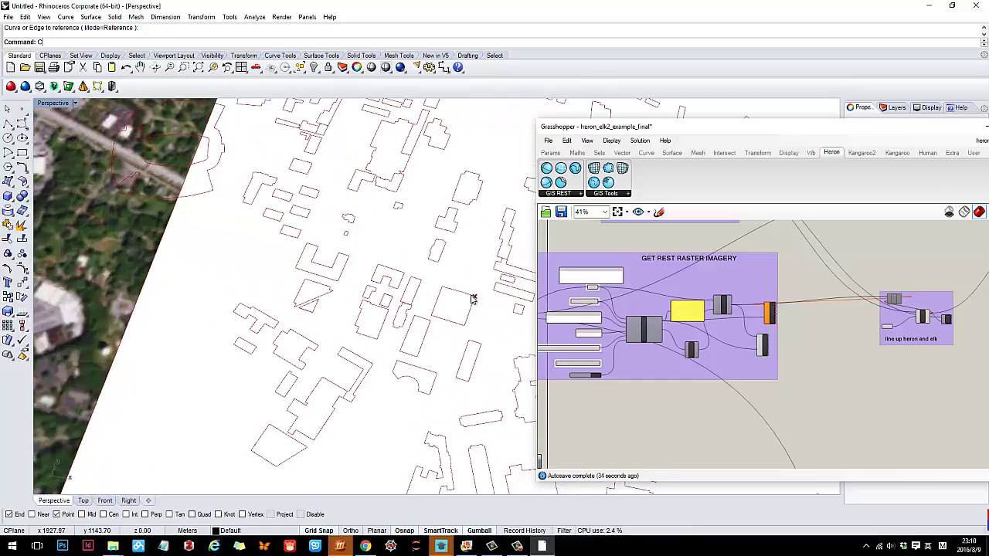
{"action": "scroll", "coordinate": [473, 300], "scroll_direction": "down", "scroll_amount": 3}
{"action": "scroll", "coordinate": [171, 398], "scroll_direction": "down", "scroll_amount": 3}
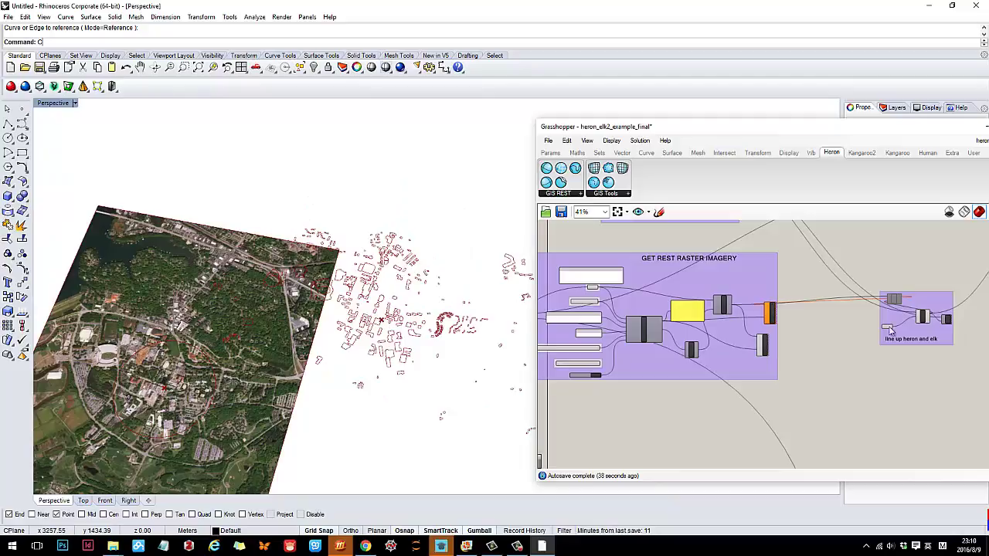
Enable the Move component in the "line up heron and elk" group so the aerial image is shifted onto the Elk geometry.
{"action": "scroll", "coordinate": [889, 328], "scroll_direction": "up", "scroll_amount": 5}
{"action": "scroll", "coordinate": [727, 287], "scroll_direction": "down", "scroll_amount": 3}
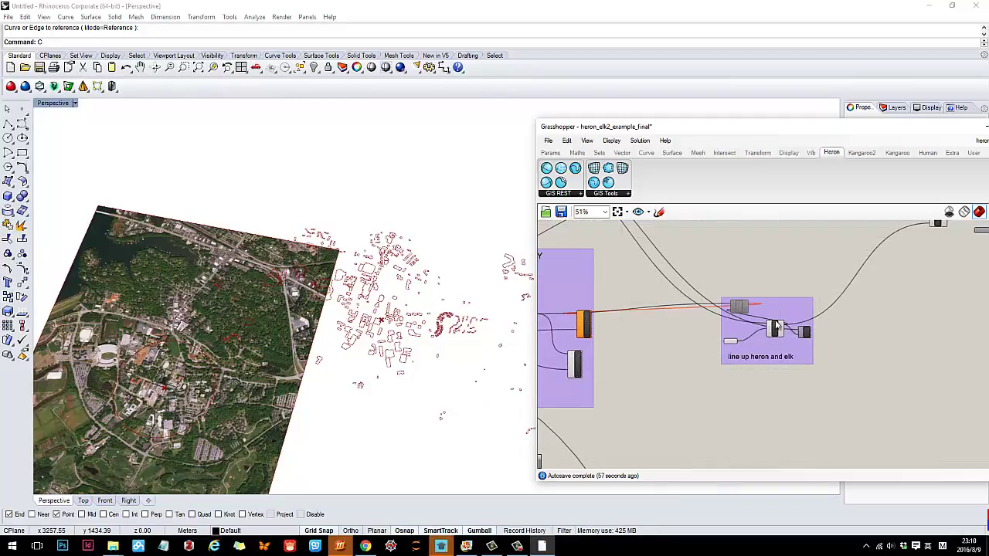
{"action": "right_click", "coordinate": [740, 310]}
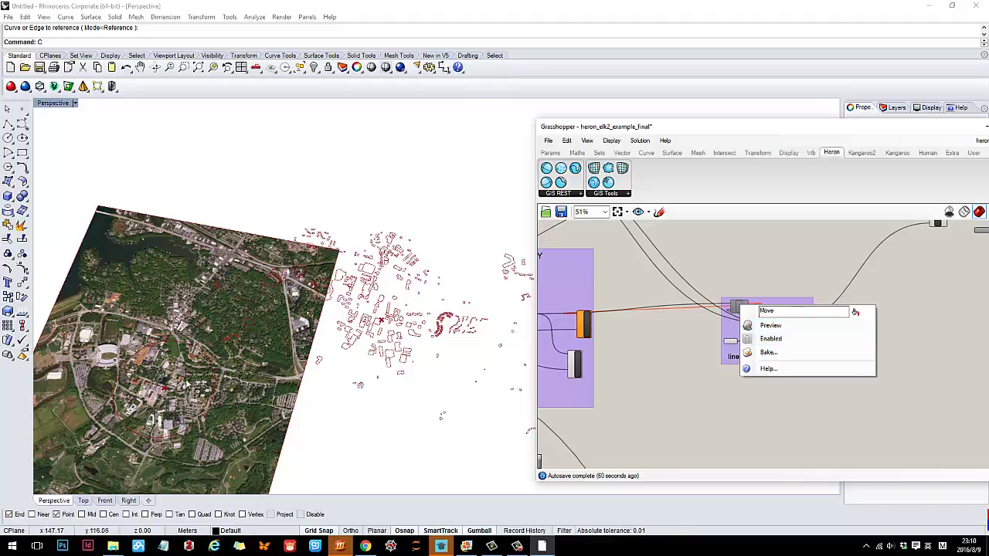
{"action": "left_click", "coordinate": [787, 340]}
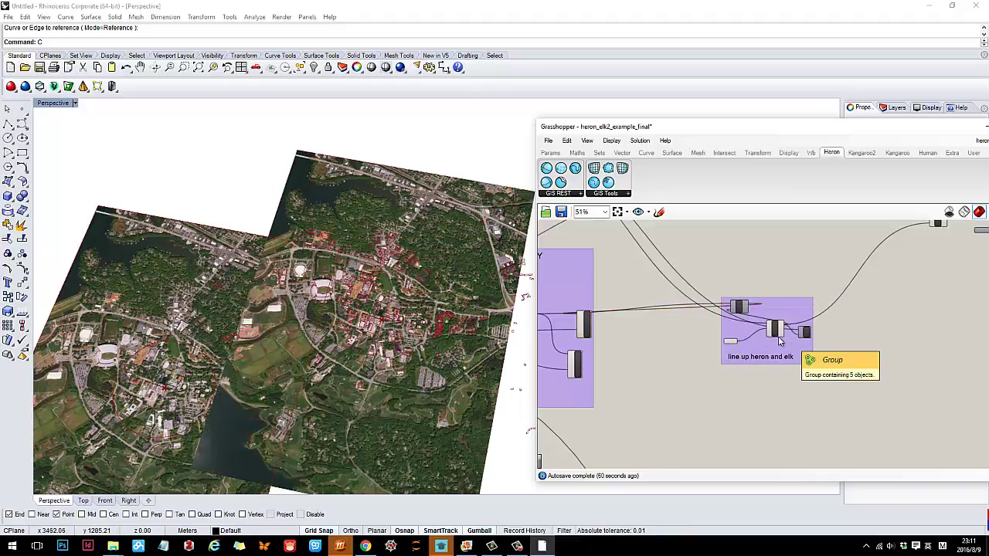
Turn off the preview of the lower custom preview component in the raster imagery group, hiding the unmoved aerial image.
{"action": "scroll", "coordinate": [669, 345], "scroll_direction": "up", "scroll_amount": 2}
{"action": "left_click", "coordinate": [700, 344]}
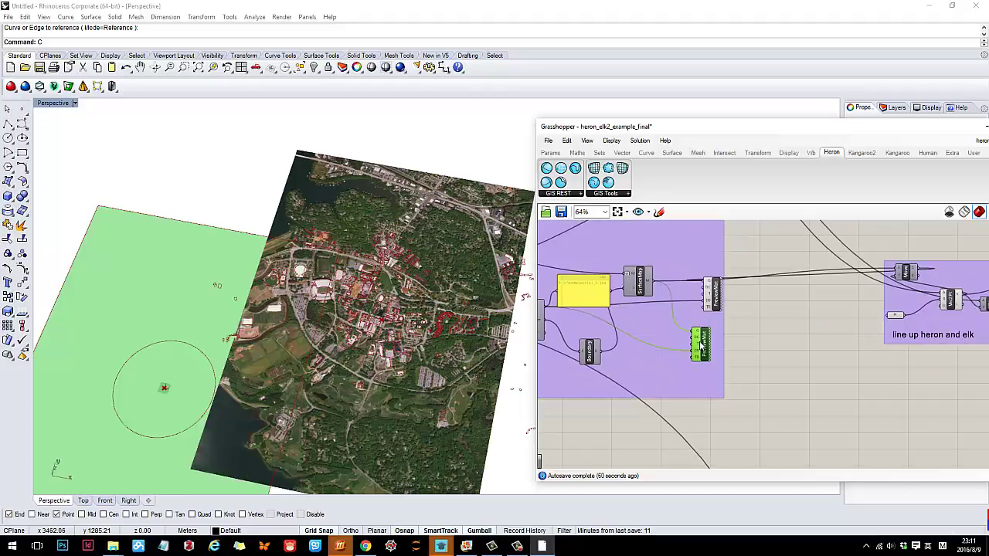
{"action": "right_click", "coordinate": [700, 345]}
{"action": "left_click", "coordinate": [734, 359]}
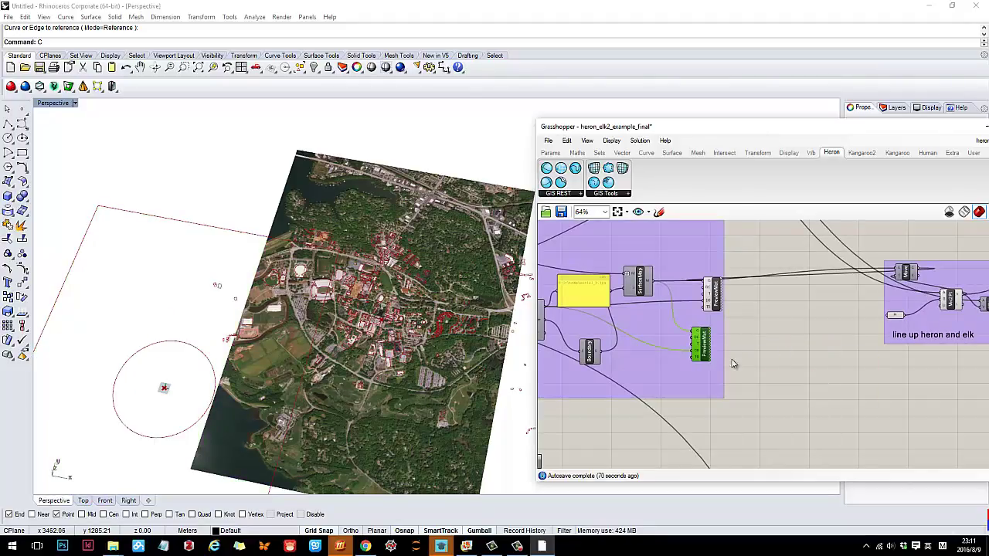
Check how the moved aerial image lines up with the Elk building outlines in the Perspective view.
{"action": "scroll", "coordinate": [316, 338], "scroll_direction": "up", "scroll_amount": 8}
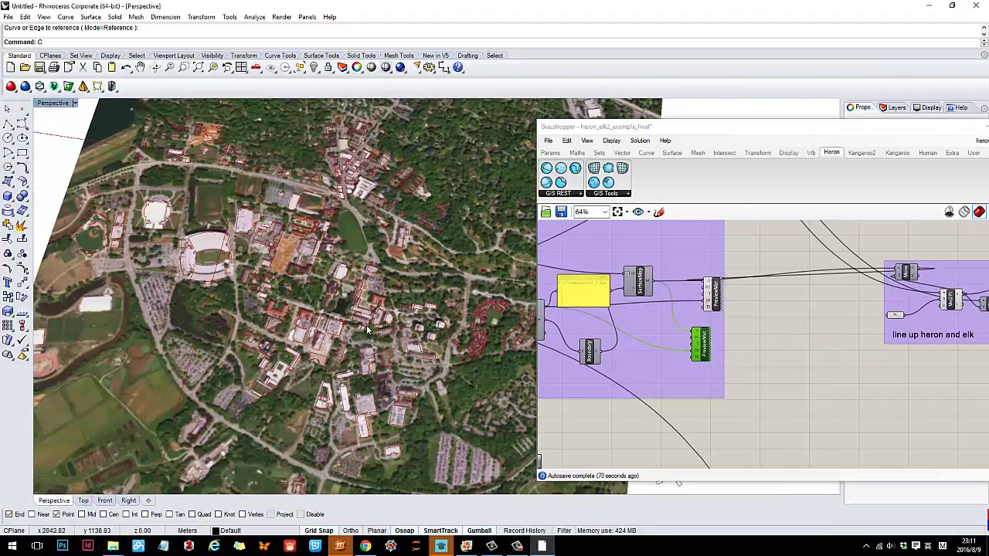
{"action": "scroll", "coordinate": [405, 200], "scroll_direction": "down", "scroll_amount": 4}
{"action": "right_click_drag", "start_coordinate": [388, 258], "coordinate": [341, 300]}
{"action": "scroll", "coordinate": [359, 337], "scroll_direction": "up", "scroll_amount": 5}
{"action": "scroll", "coordinate": [360, 337], "scroll_direction": "down", "scroll_amount": 10}
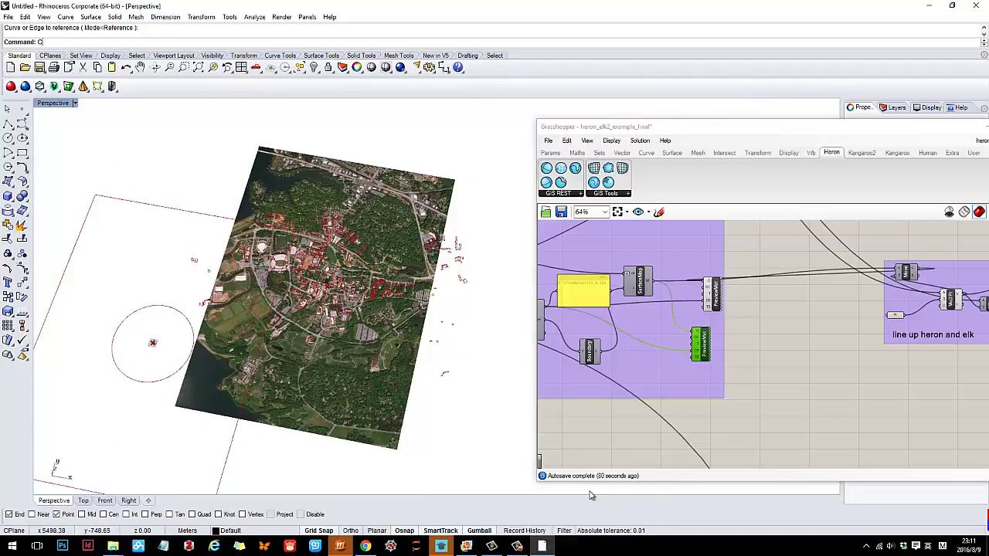
Locate the Import IMG files group in Grasshopper and switch to the USGS TNM Download page in Chrome.
{"action": "scroll", "coordinate": [781, 338], "scroll_direction": "down", "scroll_amount": 5}
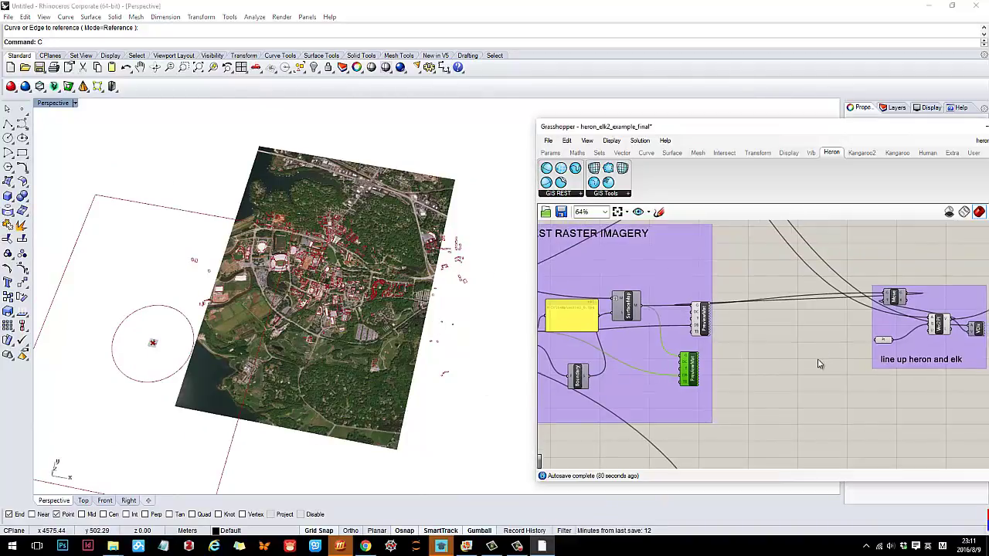
{"action": "scroll", "coordinate": [784, 369], "scroll_direction": "up", "scroll_amount": 8}
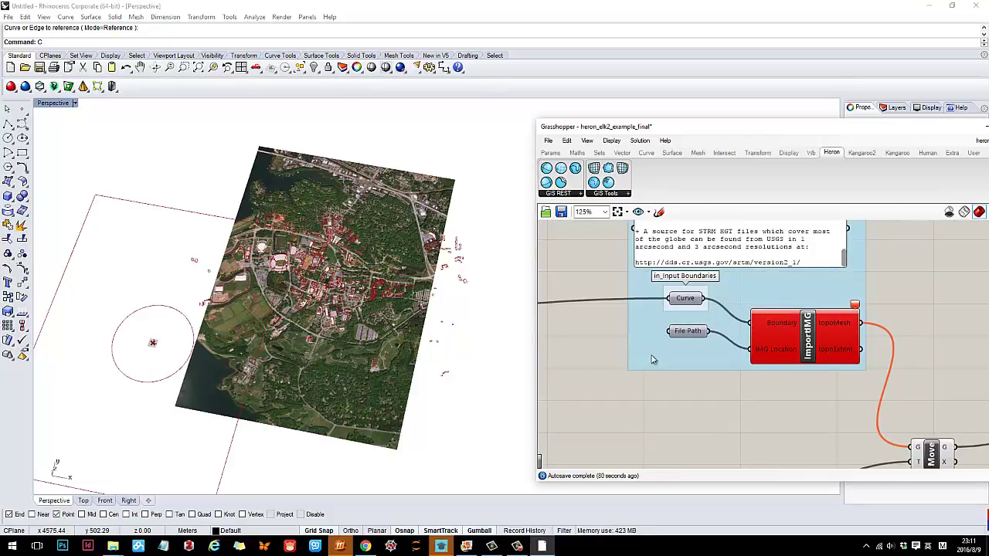
{"action": "scroll", "coordinate": [659, 405], "scroll_direction": "down", "scroll_amount": 3}
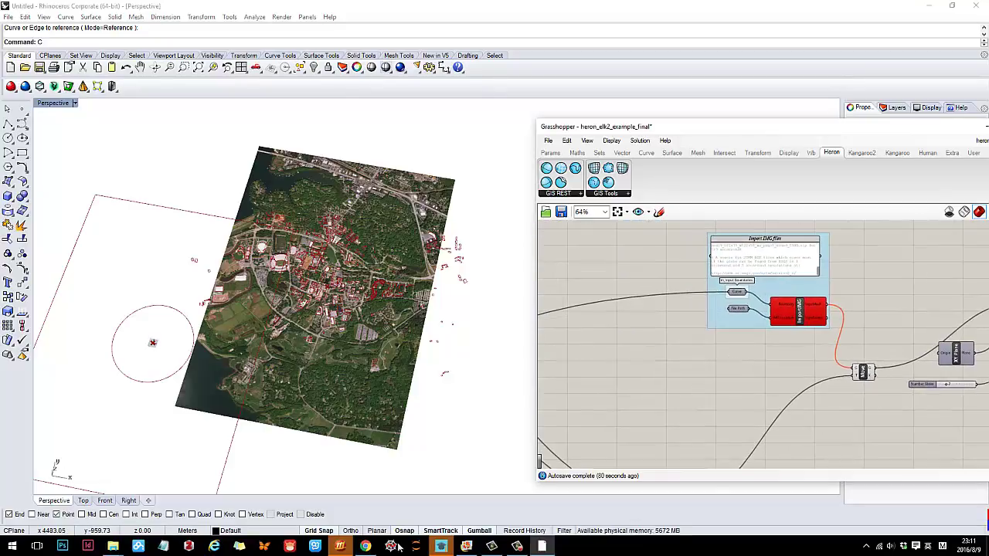
{"action": "mouse_move", "coordinate": [366, 546]}
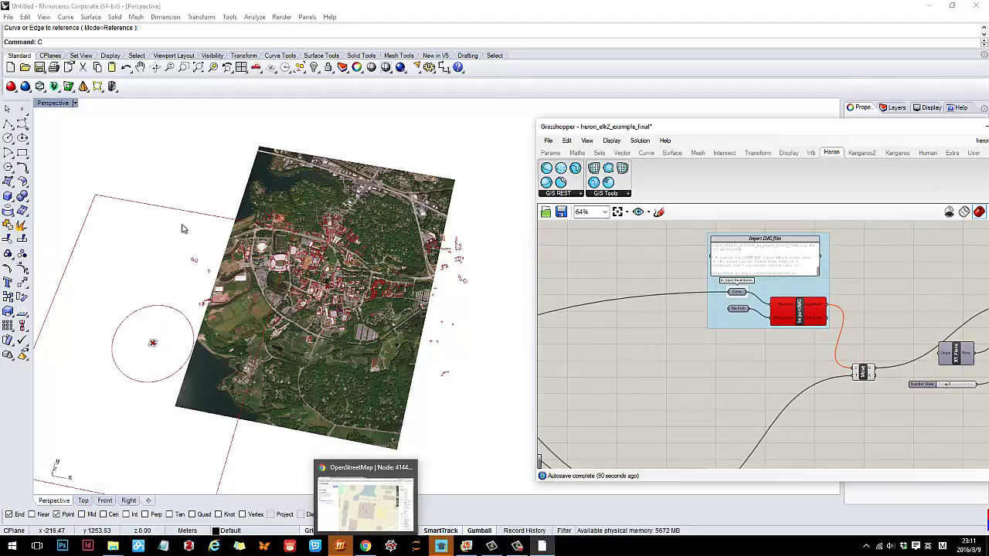
{"action": "left_click", "coordinate": [365, 546]}
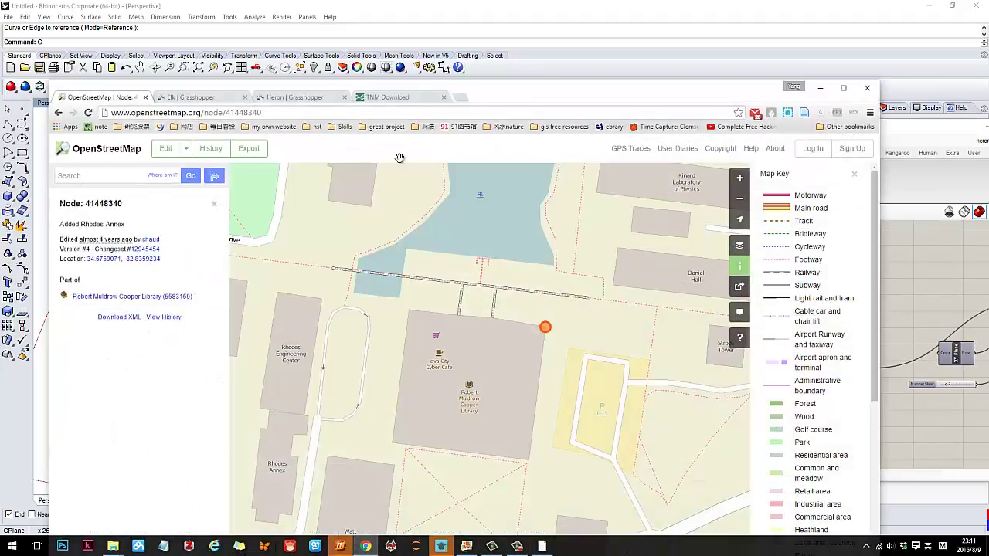
{"action": "left_click", "coordinate": [386, 97]}
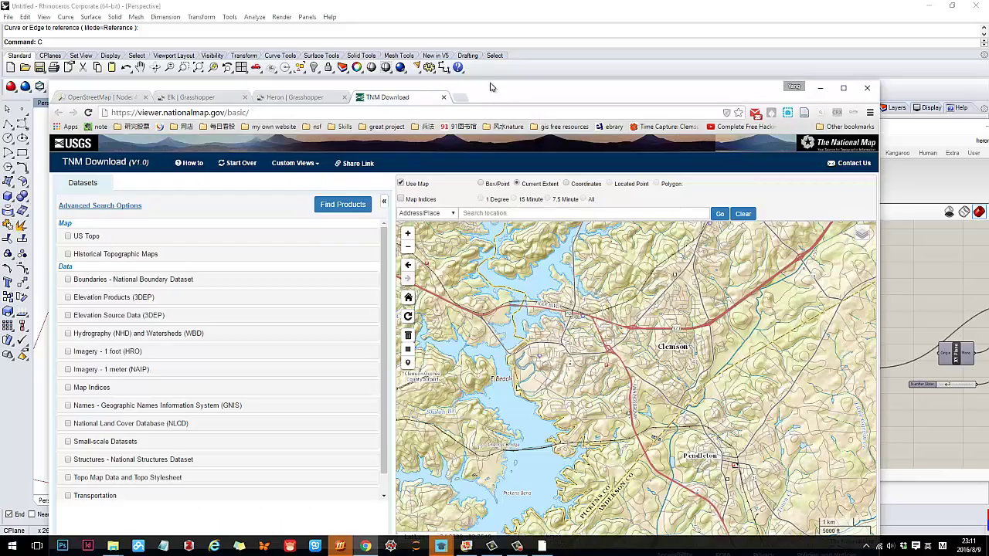
{"action": "left_click_drag", "start_coordinate": [490, 88], "coordinate": [478, 56]}
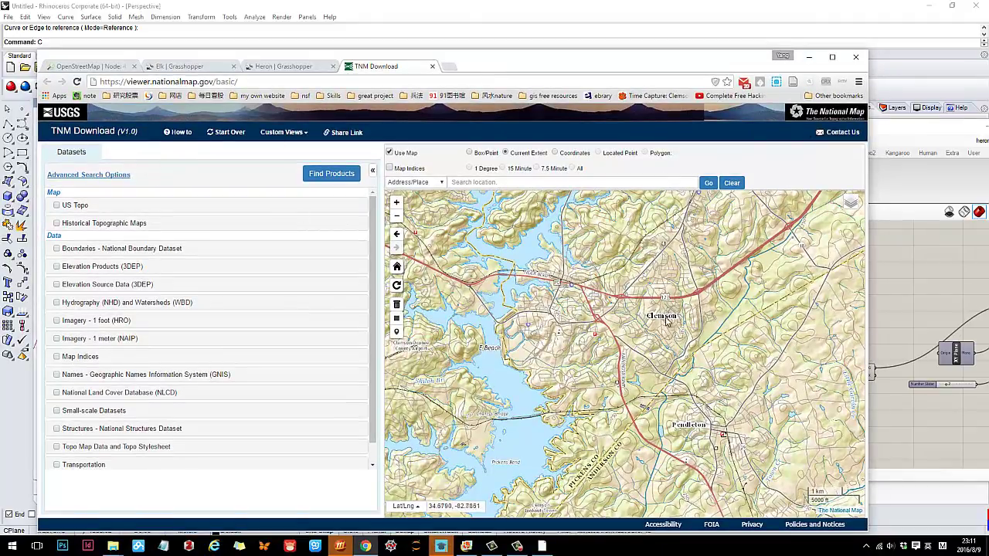
Draw a search box around Clemson and Pendleton on the map and find 1/3 arc-second DEM products under Elevation Products (3DEP).
{"action": "left_click", "coordinate": [396, 317]}
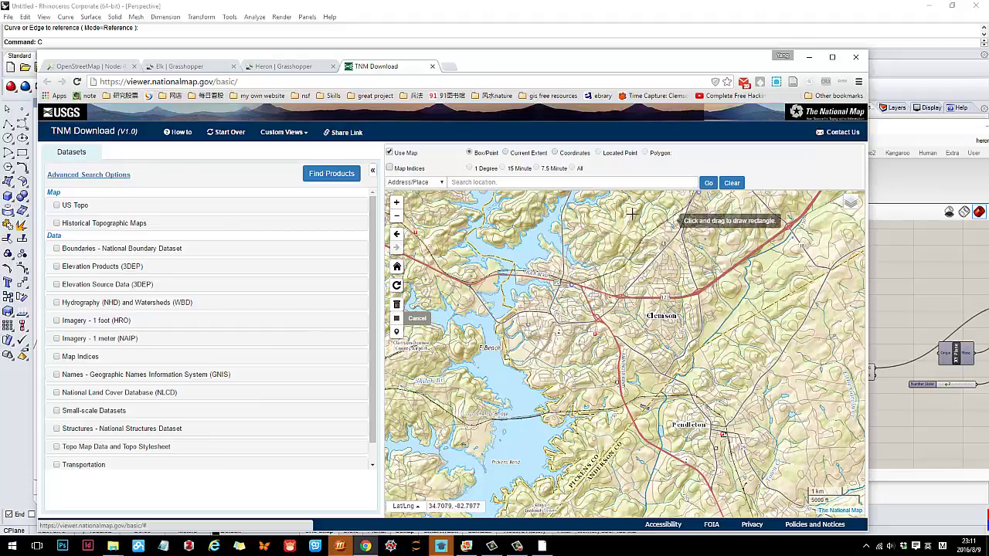
{"action": "left_click_drag", "start_coordinate": [552, 221], "coordinate": [784, 430]}
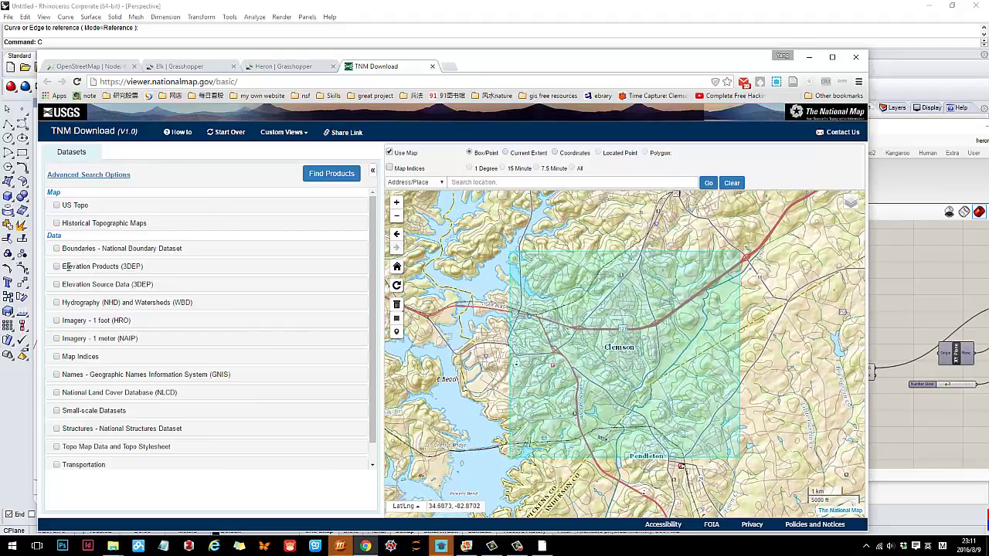
{"action": "left_click", "coordinate": [57, 267]}
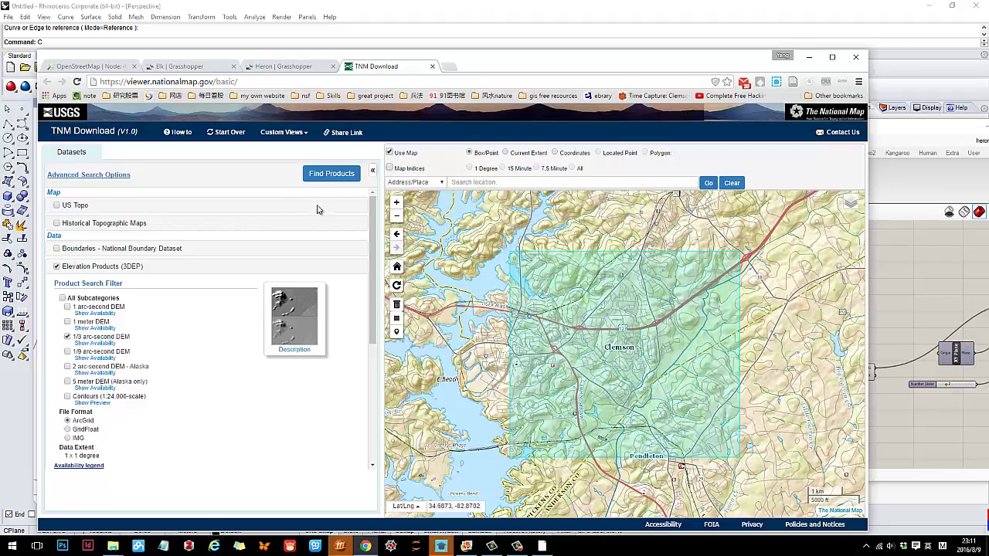
{"action": "left_click", "coordinate": [335, 178]}
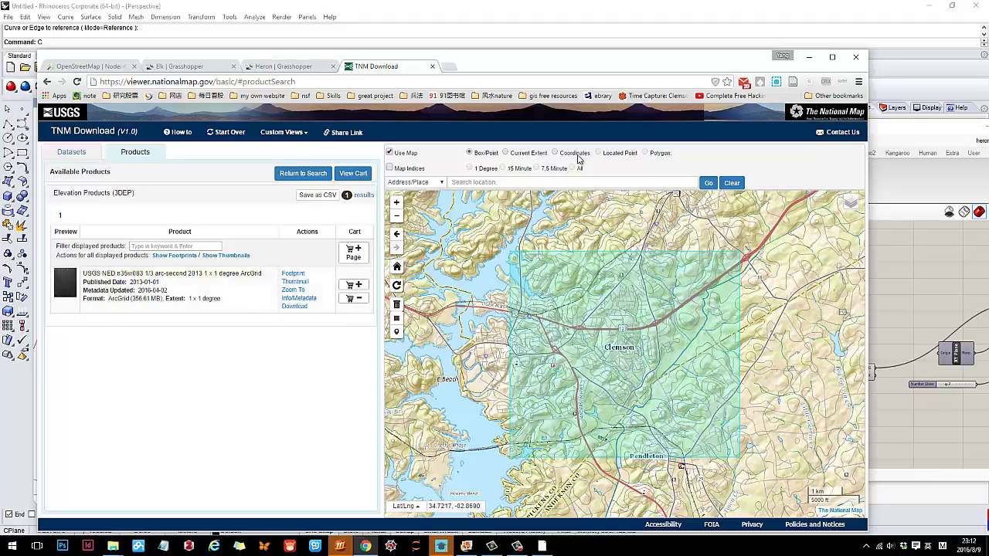
Return to Grasshopper and examine the Import IMG files group with its source notes and its Curve and File Path inputs.
{"action": "left_click", "coordinate": [809, 56]}
{"action": "scroll", "coordinate": [695, 339], "scroll_direction": "down", "scroll_amount": 2}
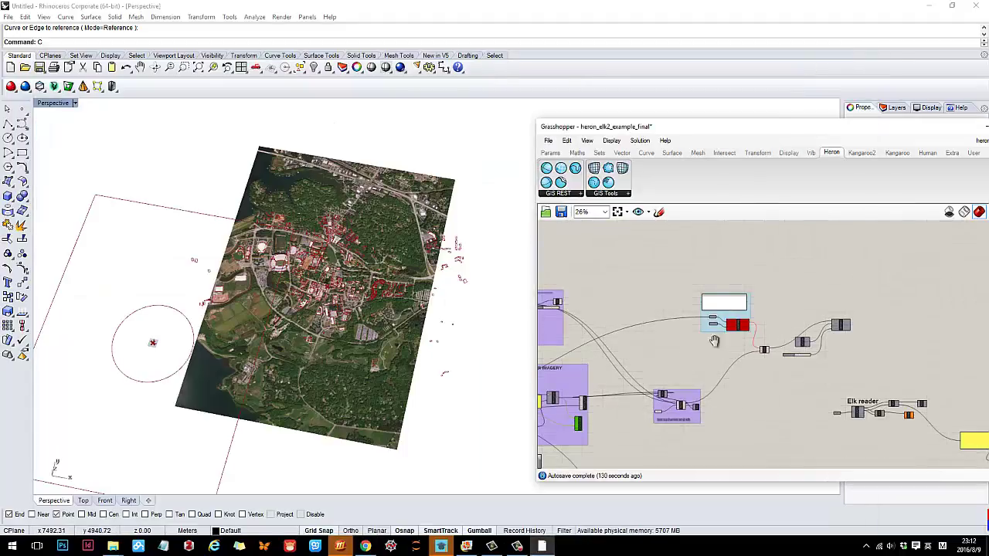
{"action": "right_click_drag", "start_coordinate": [687, 343], "coordinate": [715, 290]}
{"action": "scroll", "coordinate": [870, 288], "scroll_direction": "up", "scroll_amount": 7}
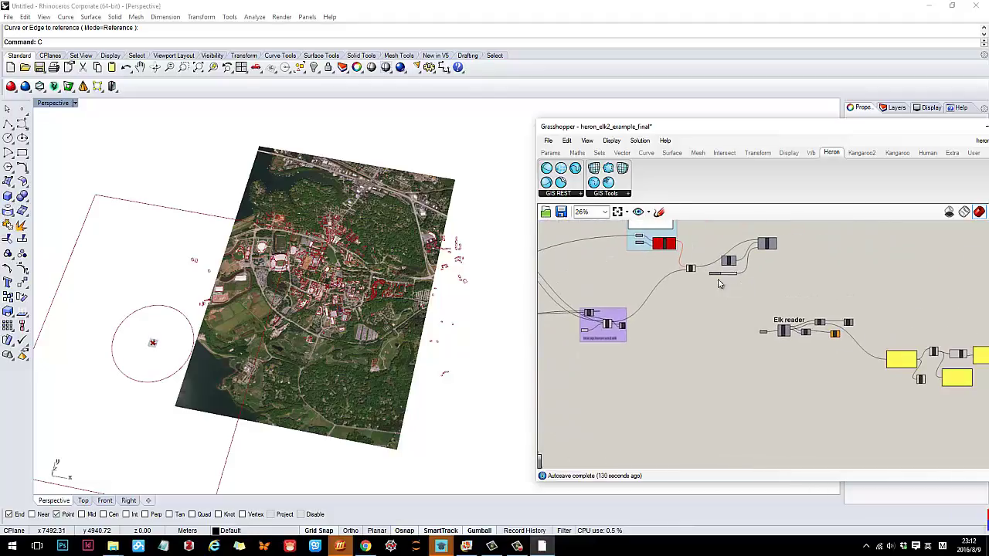
{"action": "scroll", "coordinate": [729, 261], "scroll_direction": "down", "scroll_amount": 2}
{"action": "middle_click", "coordinate": [700, 259]}
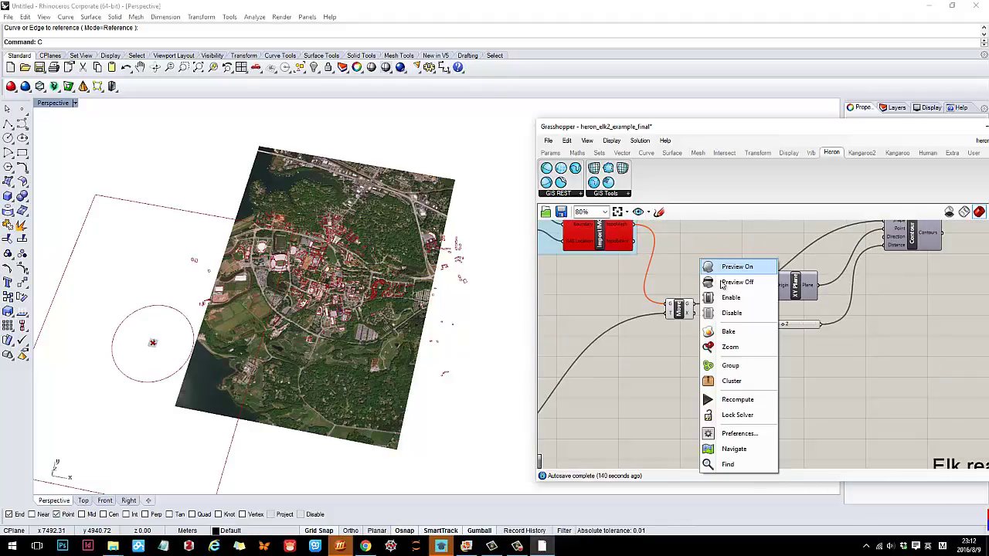
{"action": "right_click_drag", "start_coordinate": [668, 255], "coordinate": [749, 331]}
{"action": "right_click_drag", "start_coordinate": [653, 334], "coordinate": [800, 344]}
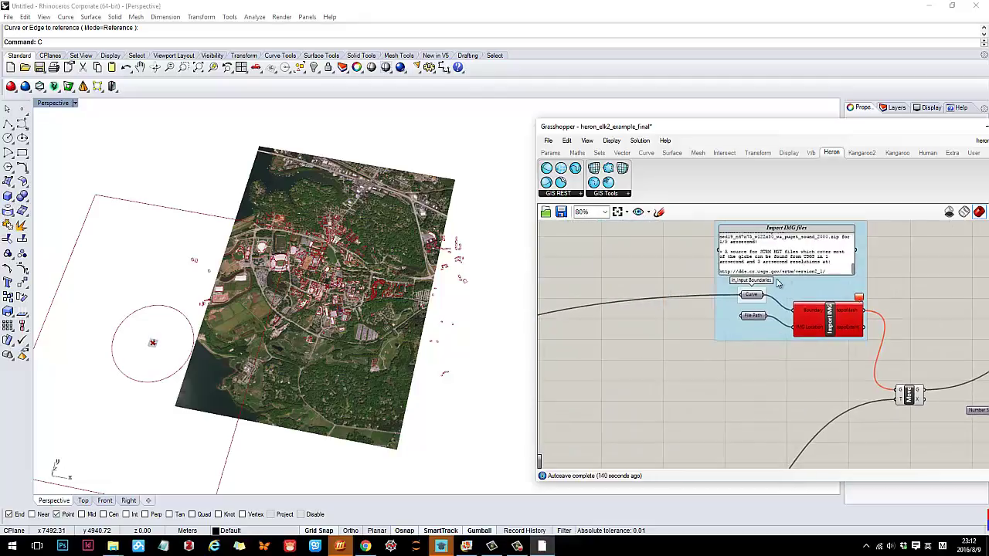
{"action": "right_click_drag", "start_coordinate": [715, 366], "coordinate": [726, 345]}
{"action": "scroll", "coordinate": [829, 330], "scroll_direction": "up", "scroll_amount": 1}
{"action": "right_click_drag", "start_coordinate": [806, 307], "coordinate": [790, 362]}
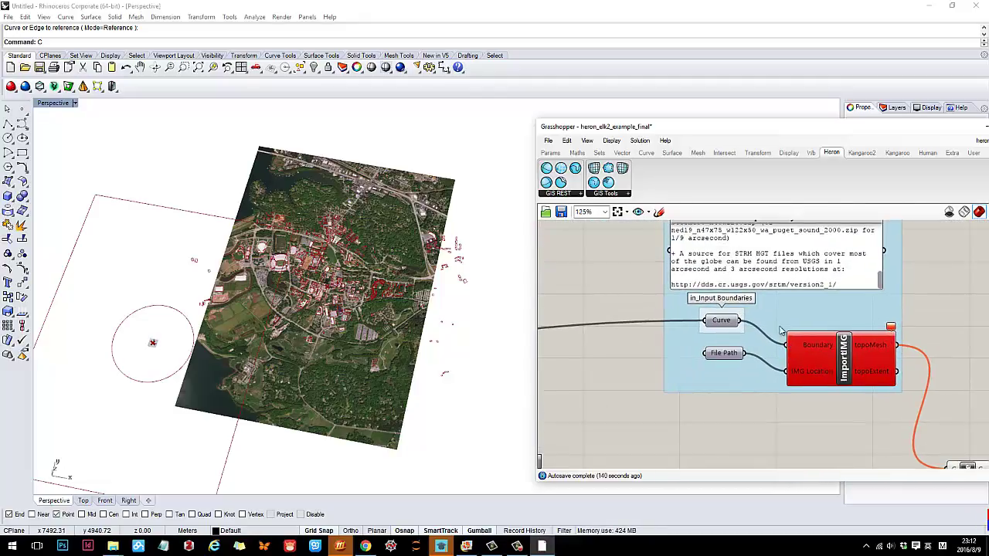
{"action": "right_click_drag", "start_coordinate": [783, 294], "coordinate": [769, 327]}
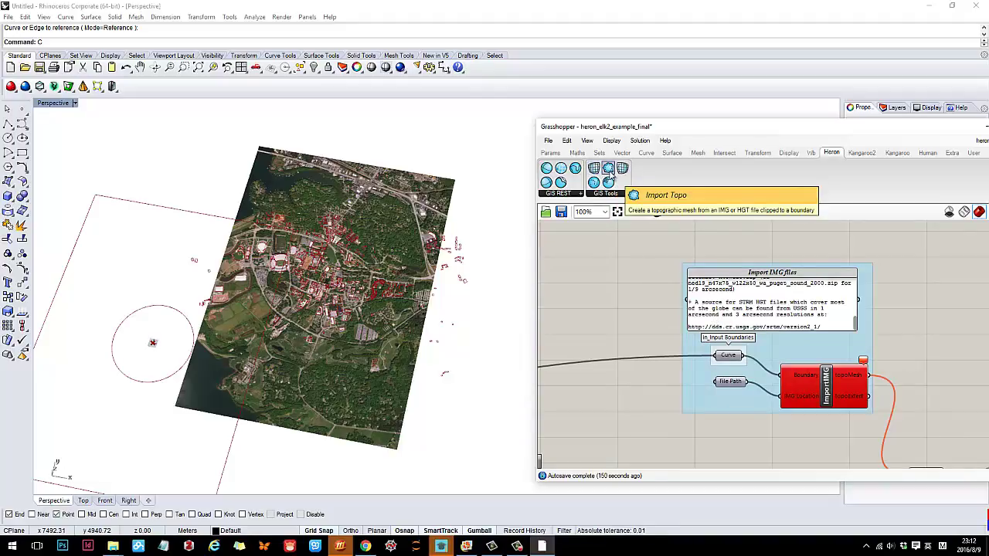
{"action": "left_click_drag", "start_coordinate": [608, 176], "coordinate": [627, 312]}
{"action": "key", "text": "Delete"}
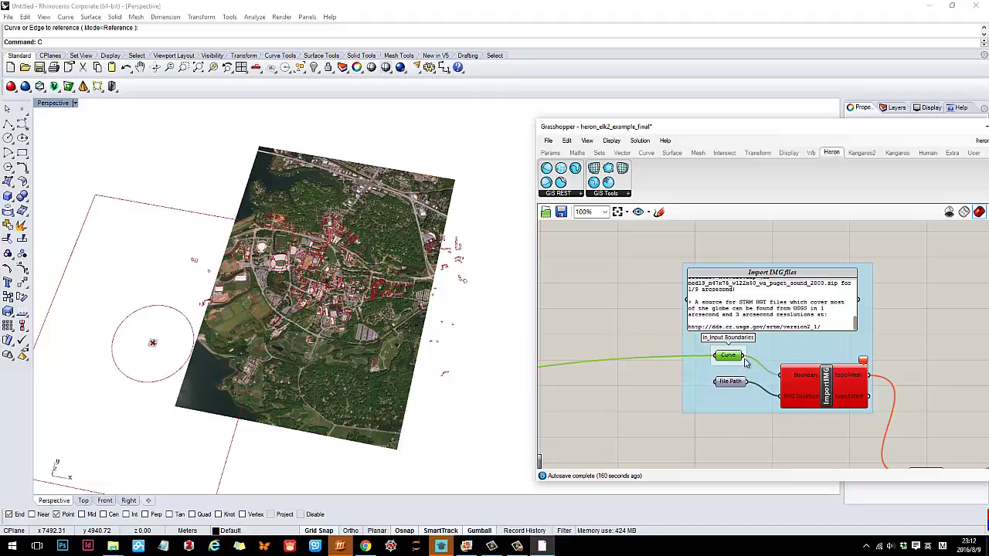
Trace the Import IMG group's Curve input back to the input boundary curve parameter beside the raster imagery group.
{"action": "scroll", "coordinate": [726, 358], "scroll_direction": "down", "scroll_amount": 5}
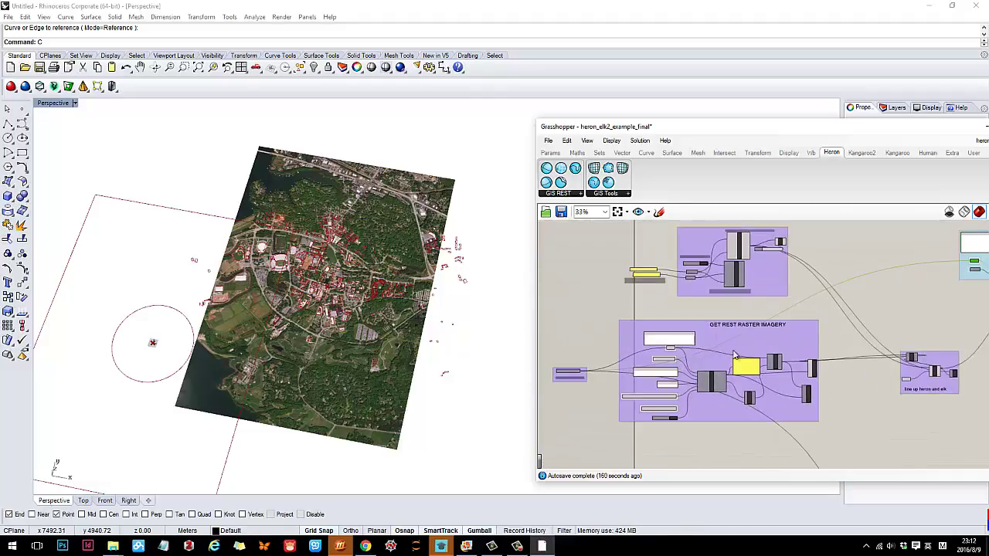
{"action": "left_click", "coordinate": [569, 378]}
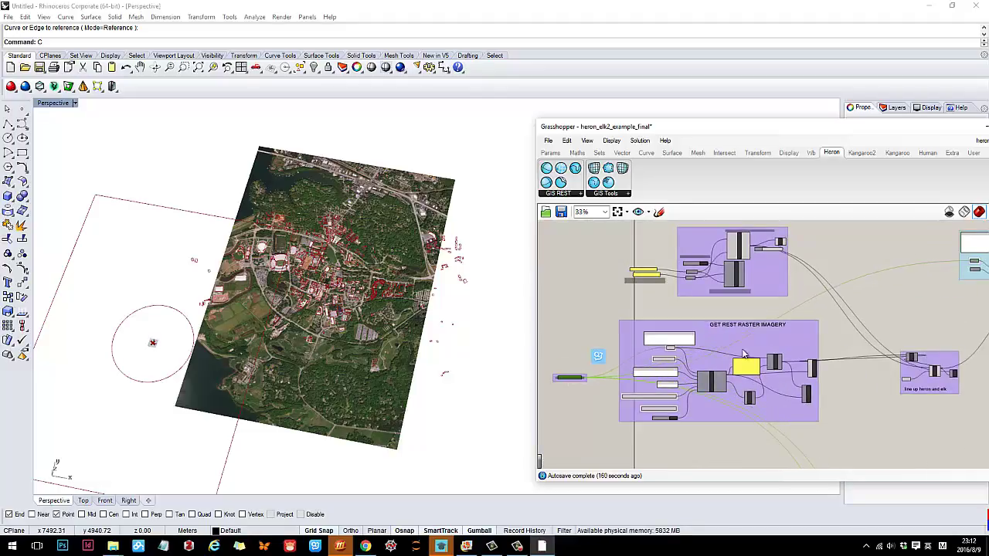
{"action": "scroll", "coordinate": [746, 352], "scroll_direction": "up", "scroll_amount": 4}
{"action": "scroll", "coordinate": [754, 323], "scroll_direction": "up", "scroll_amount": 3}
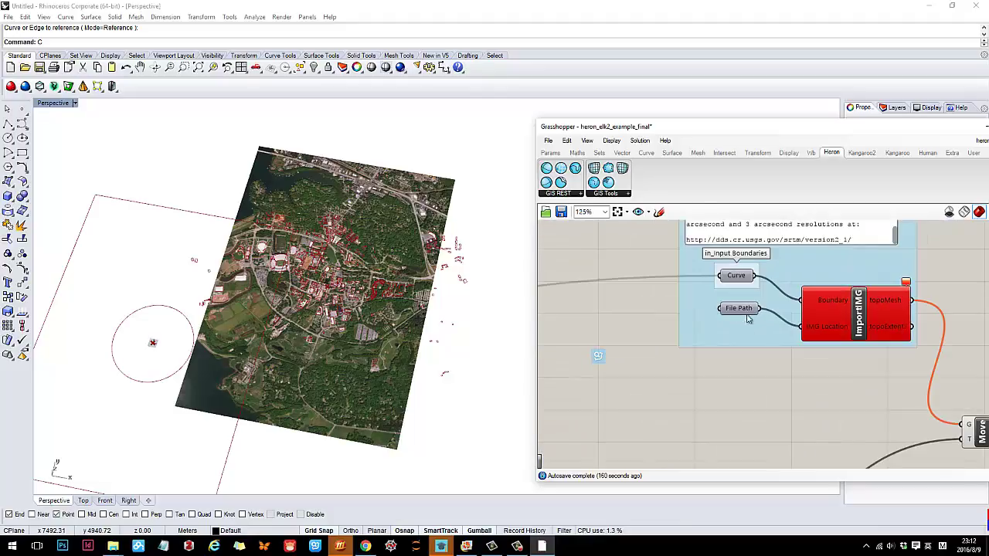
Set the Import IMG group's File Path parameter to imgn35w083_13.img in the n35w083 folder.
{"action": "left_click", "coordinate": [739, 310]}
{"action": "right_click", "coordinate": [738, 311]}
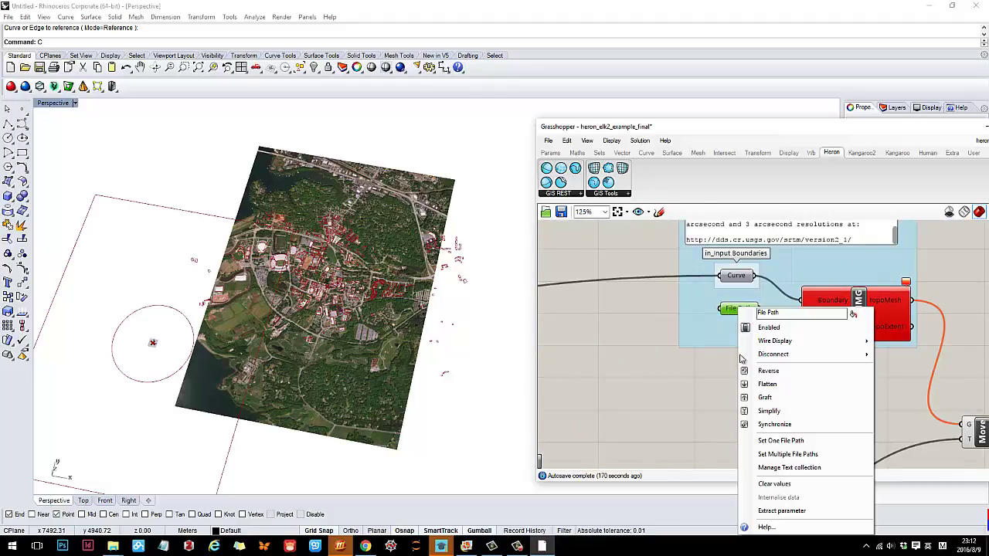
{"action": "left_click", "coordinate": [747, 441]}
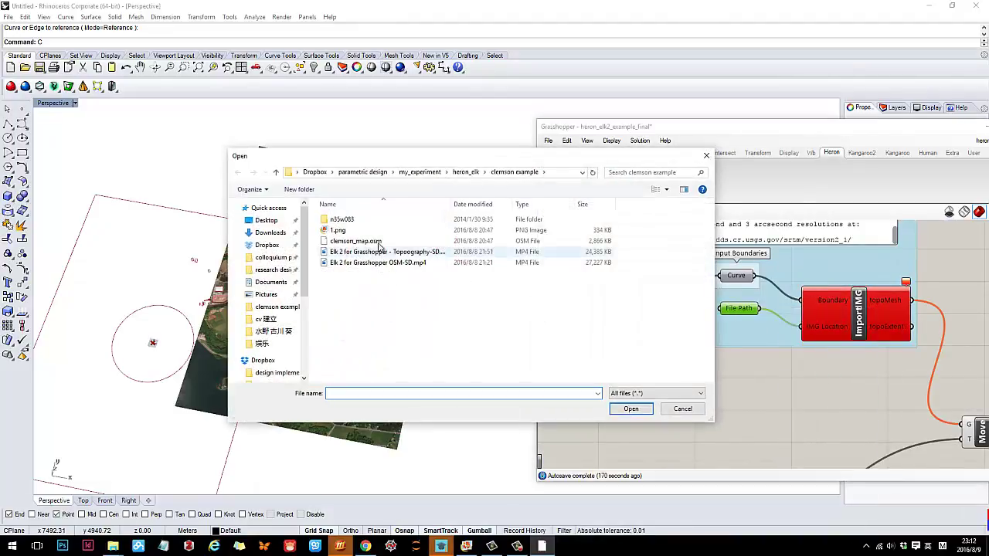
{"action": "double_click", "coordinate": [372, 220]}
{"action": "left_click", "coordinate": [393, 221]}
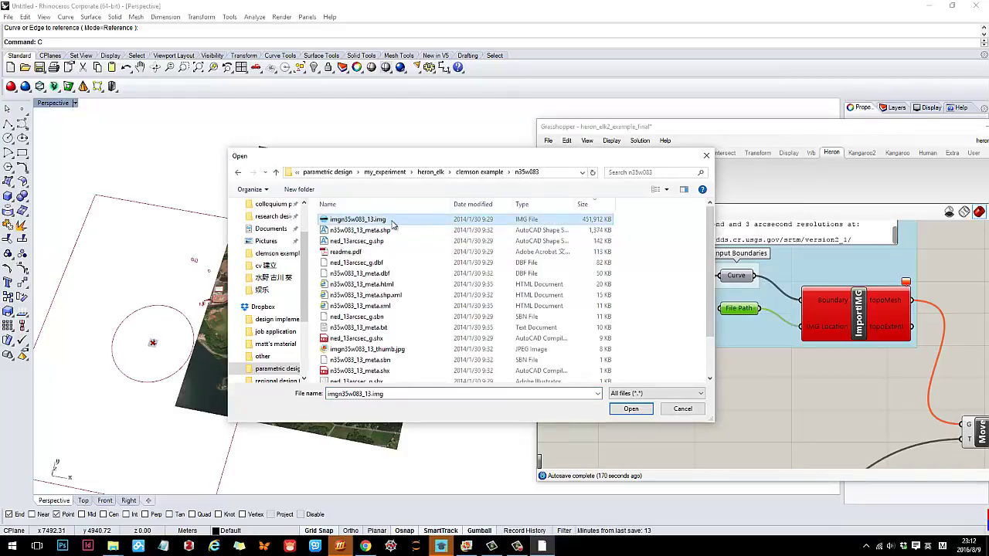
{"action": "left_click", "coordinate": [632, 410]}
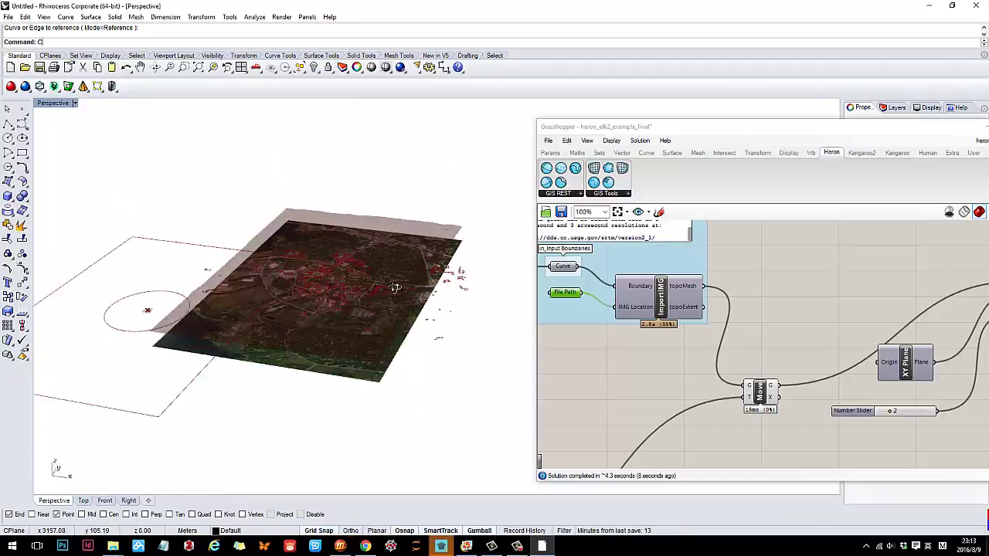
Examine the imported terrain mesh in the Perspective view and how its Move component is wired to the "line up heron and elk" group.
{"action": "right_click_drag", "start_coordinate": [395, 287], "coordinate": [433, 363]}
{"action": "right_click_drag", "start_coordinate": [768, 368], "coordinate": [757, 291]}
{"action": "scroll", "coordinate": [756, 323], "scroll_direction": "down", "scroll_amount": 4}
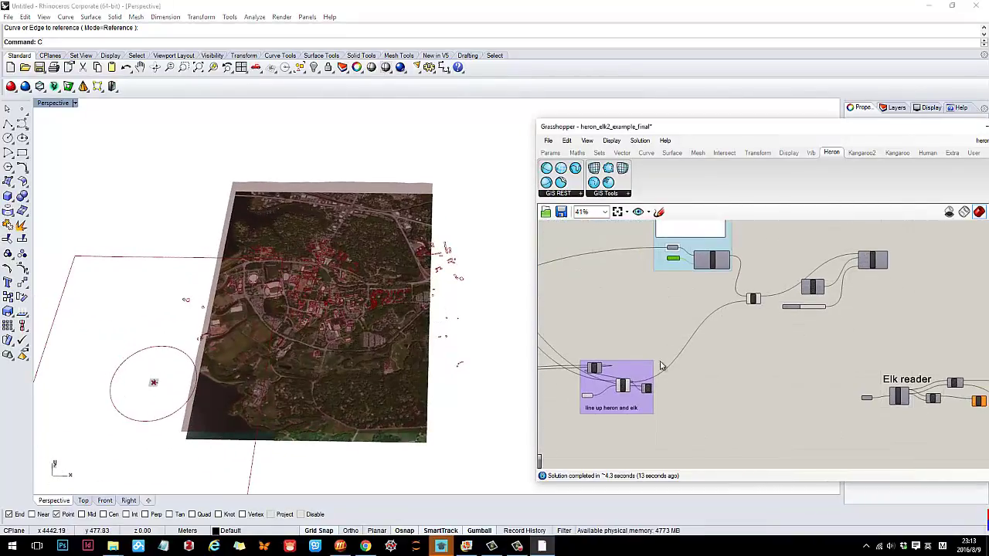
{"action": "right_click_drag", "start_coordinate": [662, 364], "coordinate": [721, 325]}
{"action": "scroll", "coordinate": [700, 346], "scroll_direction": "up", "scroll_amount": 2}
{"action": "left_click_drag", "start_coordinate": [692, 321], "coordinate": [707, 312]}
{"action": "right_click_drag", "start_coordinate": [775, 268], "coordinate": [765, 347]}
{"action": "scroll", "coordinate": [730, 295], "scroll_direction": "down", "scroll_amount": 2}
{"action": "right_click_drag", "start_coordinate": [731, 296], "coordinate": [686, 343]}
{"action": "scroll", "coordinate": [751, 283], "scroll_direction": "up", "scroll_amount": 4}
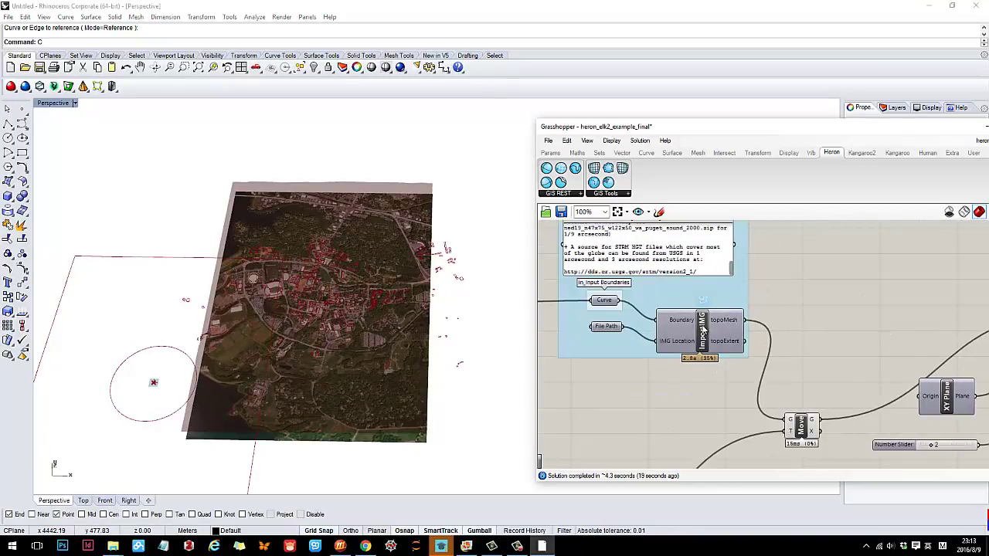
{"action": "mouse_move", "coordinate": [715, 335]}
{"action": "right_mouse_down"}
{"action": "mouse_move", "coordinate": [705, 317]}
{"action": "mouse_move", "coordinate": [705, 327]}
{"action": "right_mouse_up"}
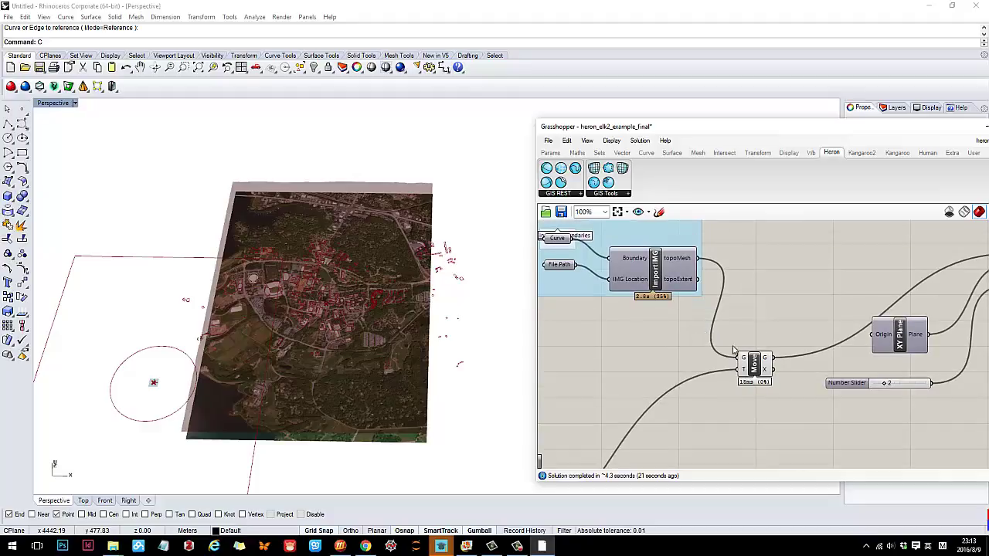
Disable the Move component that shifts the imported terrain mesh to the common reference point.
{"action": "left_click", "coordinate": [754, 363]}
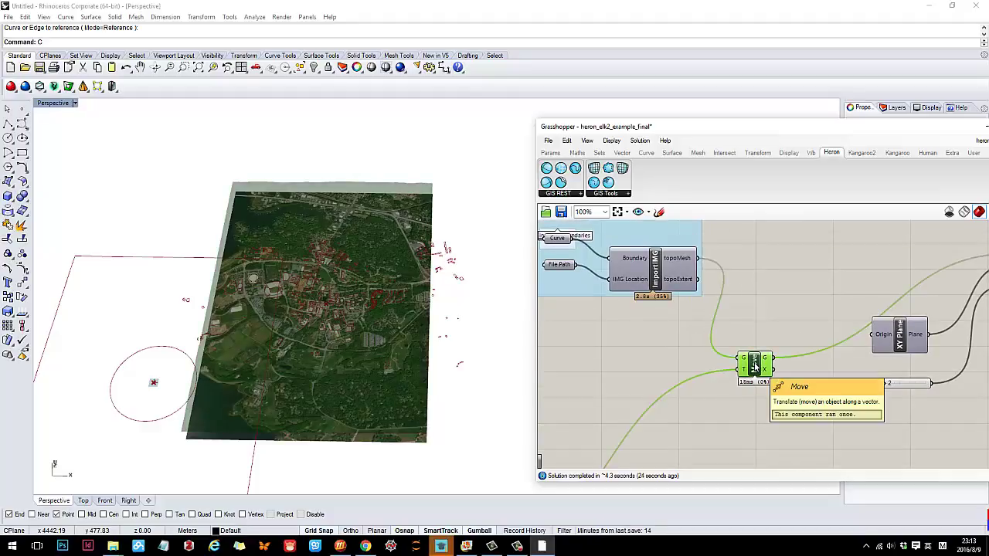
{"action": "right_click", "coordinate": [755, 365]}
{"action": "left_click", "coordinate": [771, 396]}
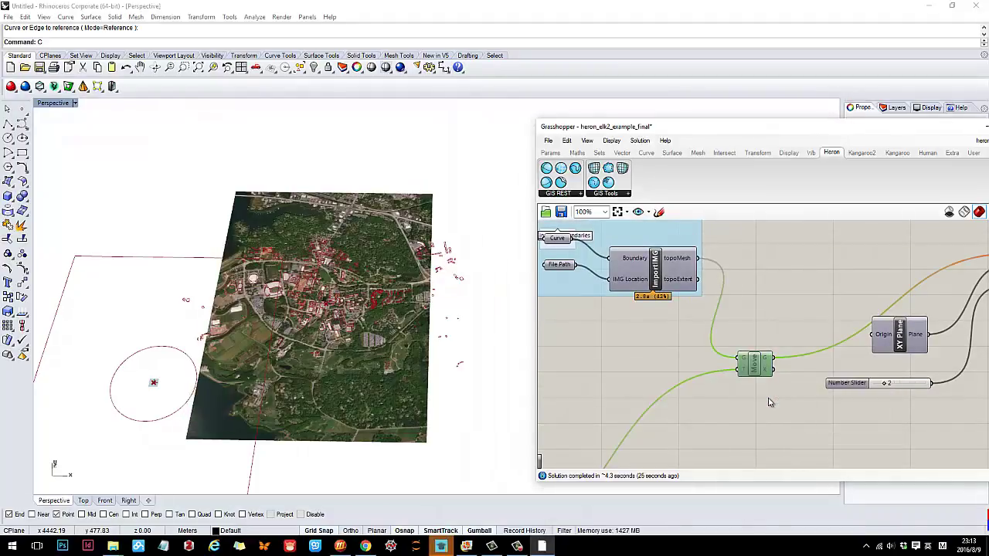
Turn on the ImportIMG component's preview and compare the unmoved terrain mesh with the aerial imagery in the Perspective view.
{"action": "left_click", "coordinate": [677, 267]}
{"action": "right_click", "coordinate": [673, 269]}
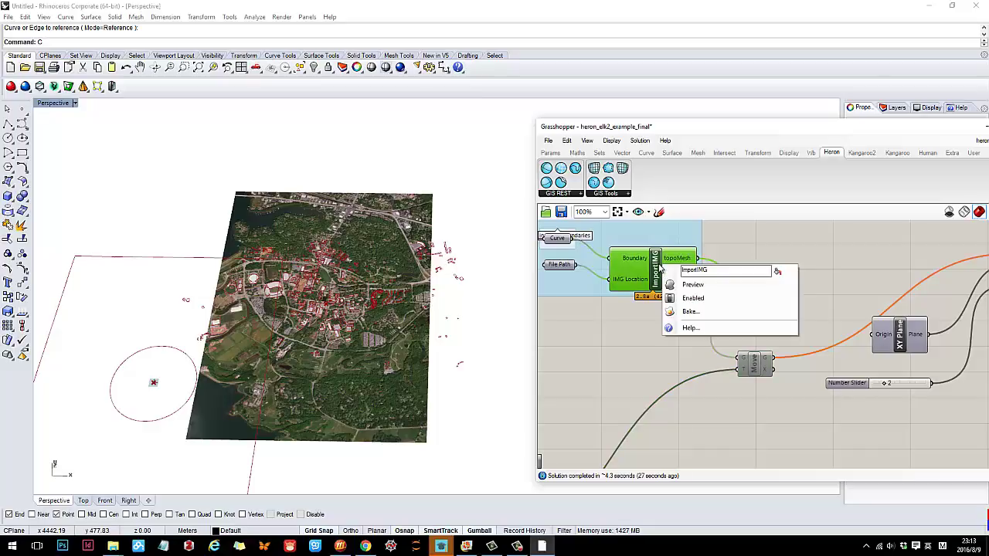
{"action": "left_click", "coordinate": [673, 288]}
{"action": "scroll", "coordinate": [235, 339], "scroll_direction": "down", "scroll_amount": 5}
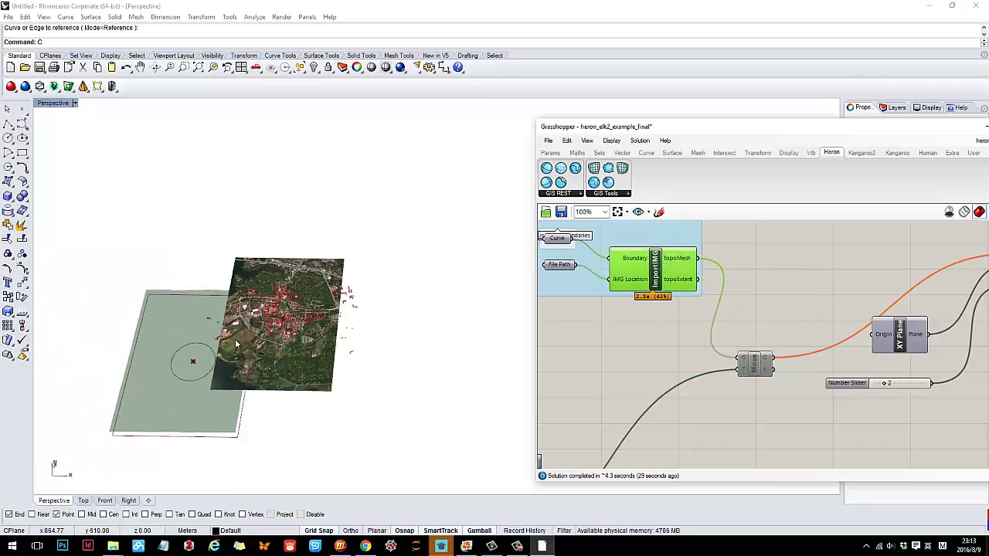
{"action": "right_click_drag", "start_coordinate": [235, 340], "coordinate": [232, 283]}
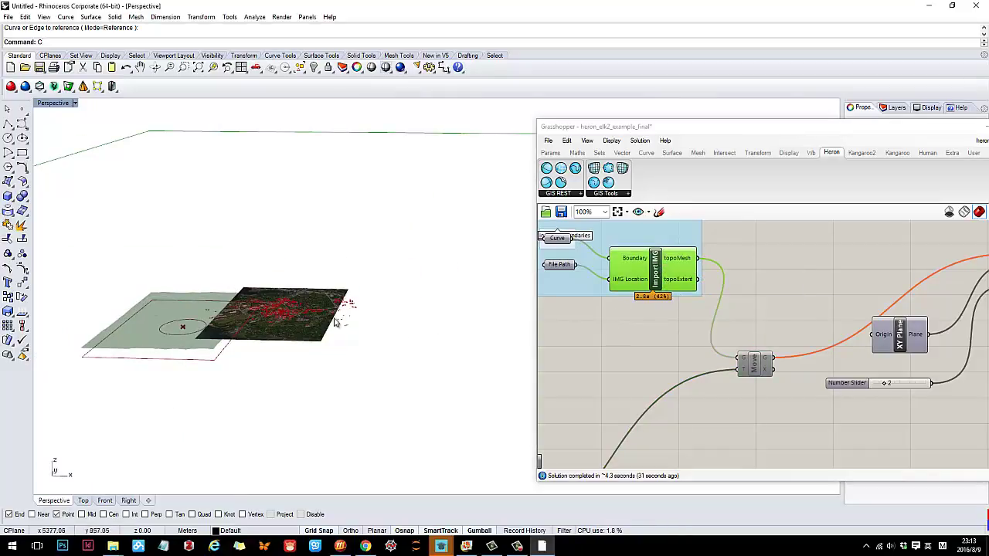
{"action": "right_click_drag", "start_coordinate": [209, 326], "coordinate": [213, 382]}
{"action": "scroll", "coordinate": [698, 391], "scroll_direction": "down", "scroll_amount": 3}
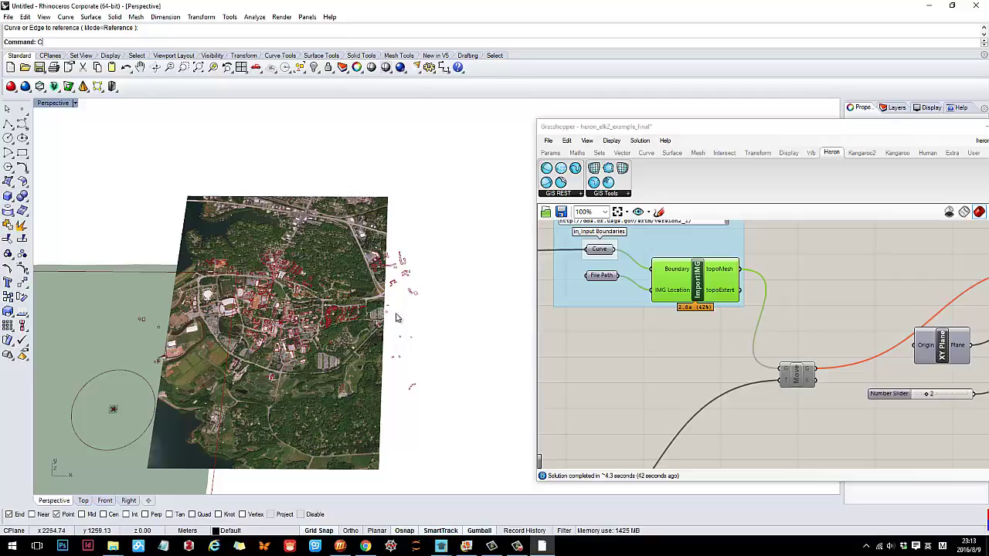
Re-enable the Move component and turn off the ImportIMG component's preview.
{"action": "right_click", "coordinate": [795, 372]}
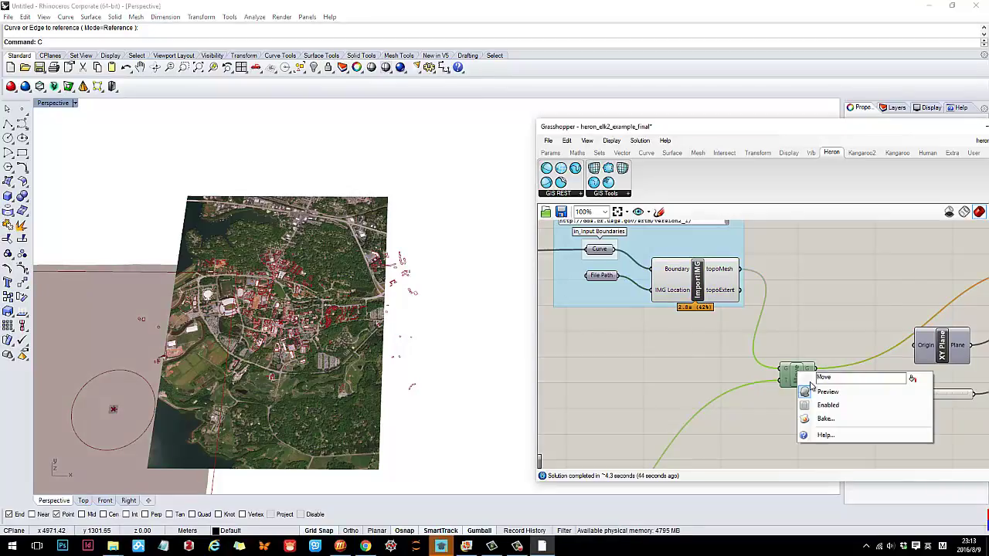
{"action": "left_click", "coordinate": [825, 405]}
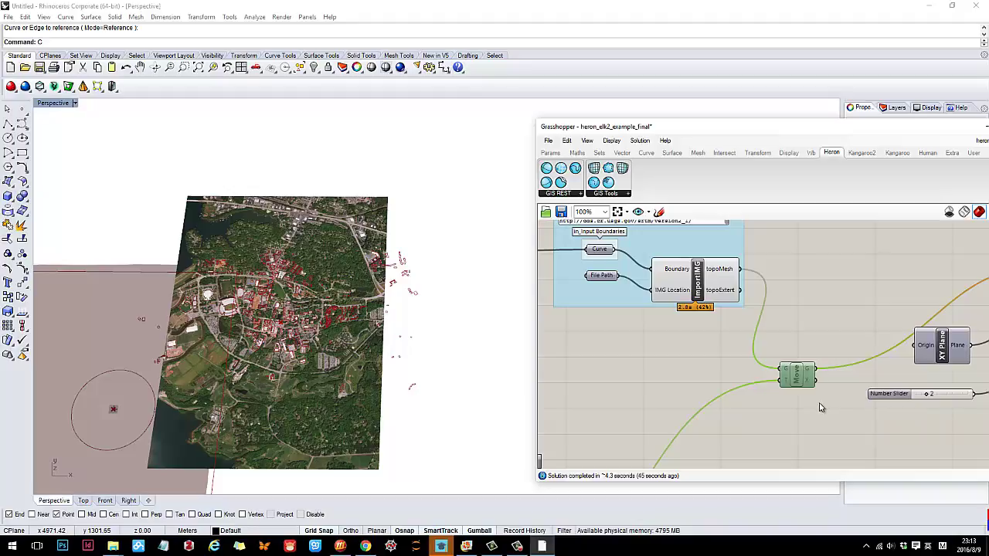
{"action": "right_click", "coordinate": [709, 291]}
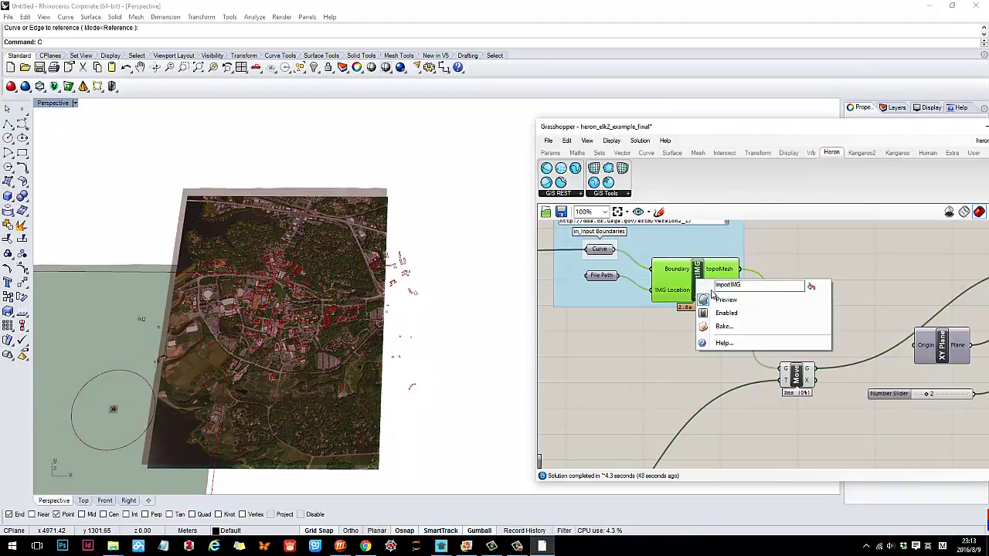
{"action": "left_click", "coordinate": [725, 299]}
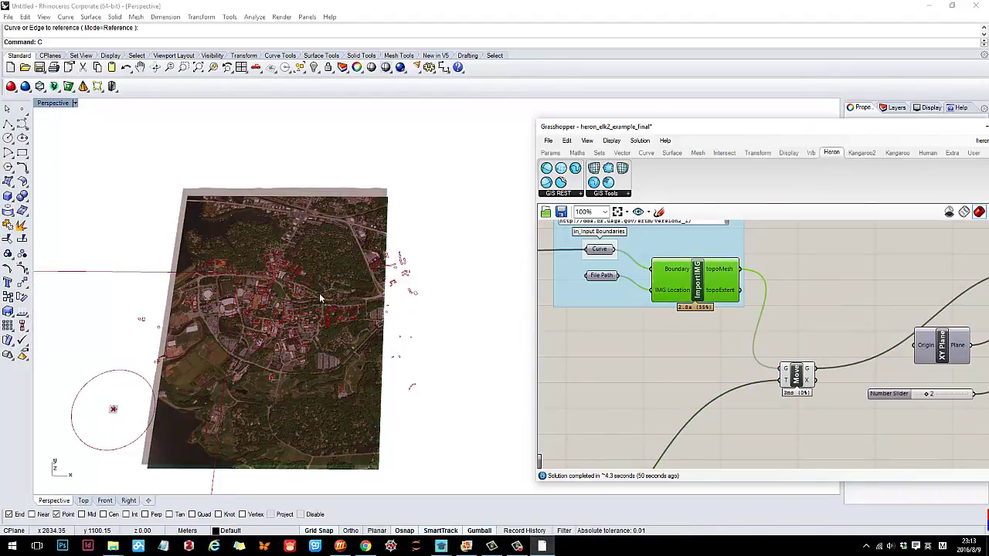
Turn on the preview of the Contour component fed by the moved terrain mesh, the XY Plane and the number slider.
{"action": "scroll", "coordinate": [698, 338], "scroll_direction": "down", "scroll_amount": 2}
{"action": "right_click_drag", "start_coordinate": [816, 350], "coordinate": [689, 317]}
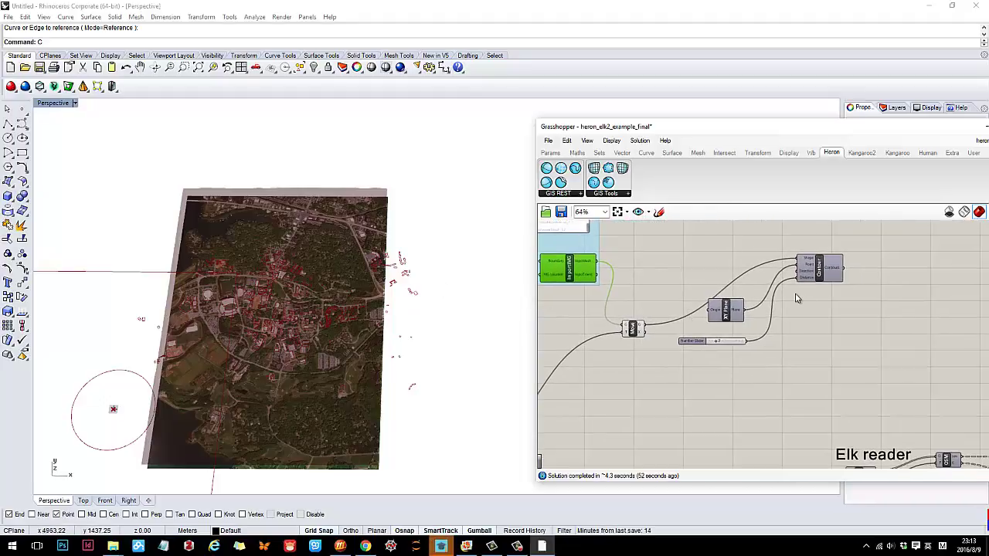
{"action": "right_click_drag", "start_coordinate": [816, 291], "coordinate": [797, 320]}
{"action": "right_click_drag", "start_coordinate": [661, 312], "coordinate": [681, 298]}
{"action": "scroll", "coordinate": [640, 299], "scroll_direction": "up", "scroll_amount": 2}
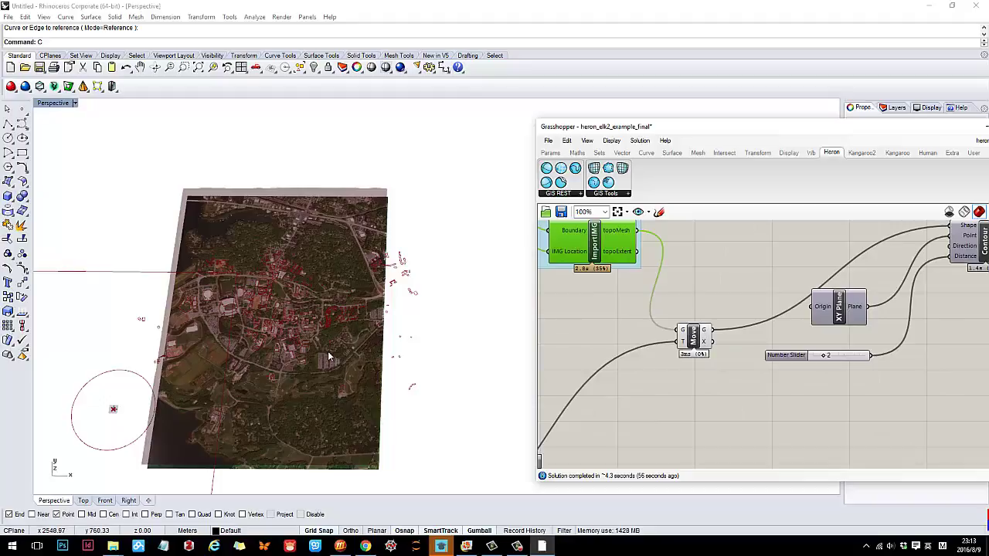
{"action": "right_click_drag", "start_coordinate": [328, 357], "coordinate": [292, 399]}
{"action": "scroll", "coordinate": [770, 341], "scroll_direction": "down", "scroll_amount": 2}
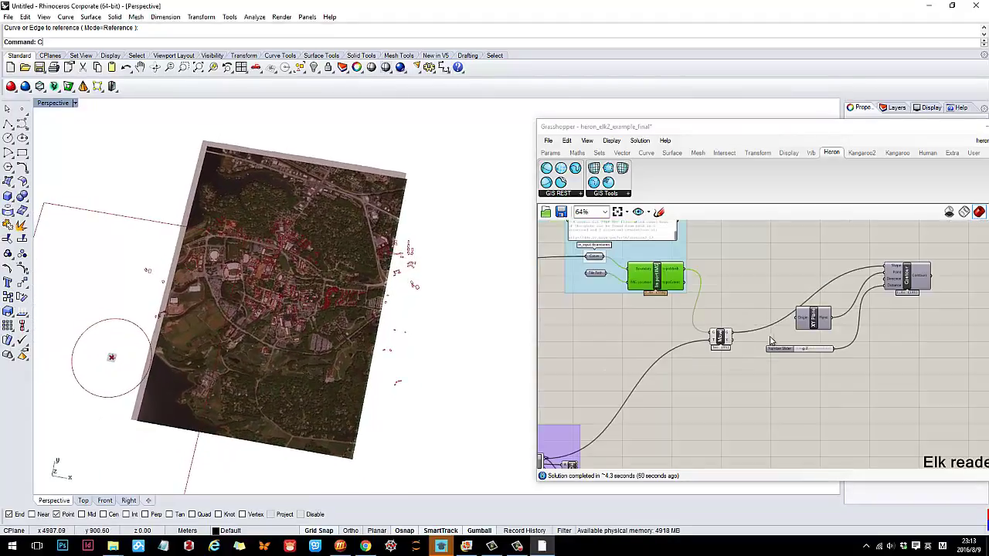
{"action": "scroll", "coordinate": [770, 341], "scroll_direction": "up", "scroll_amount": 2}
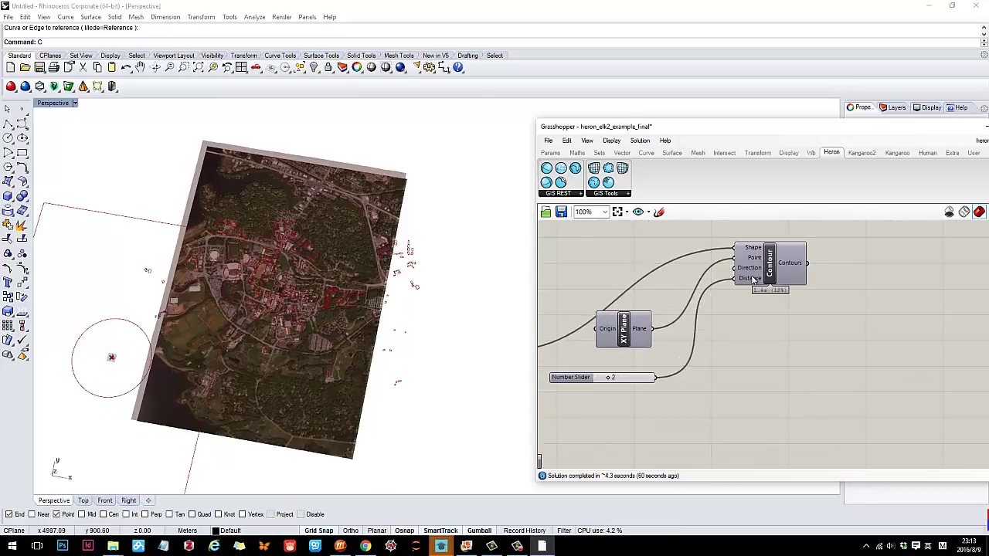
{"action": "left_click", "coordinate": [772, 267]}
{"action": "right_click", "coordinate": [775, 268]}
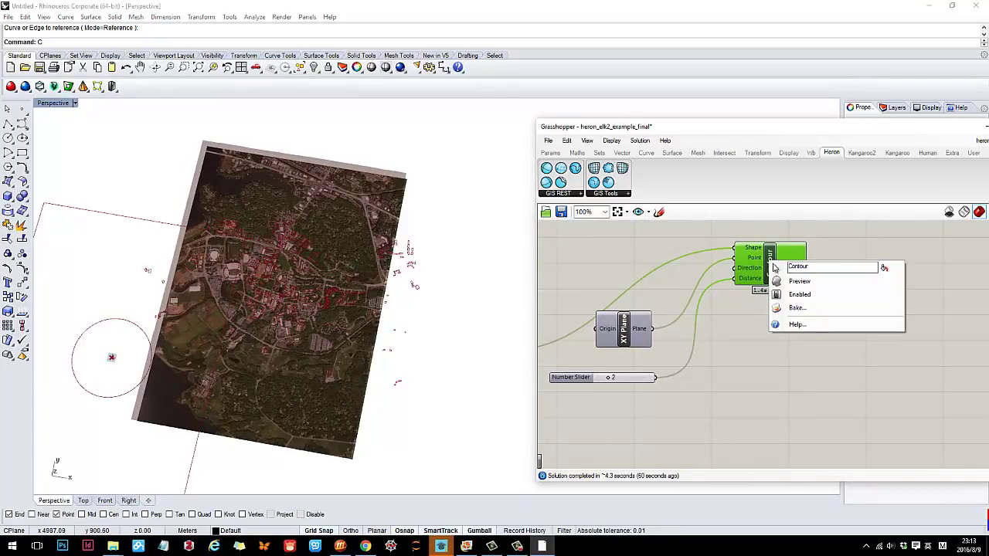
{"action": "left_click", "coordinate": [781, 282]}
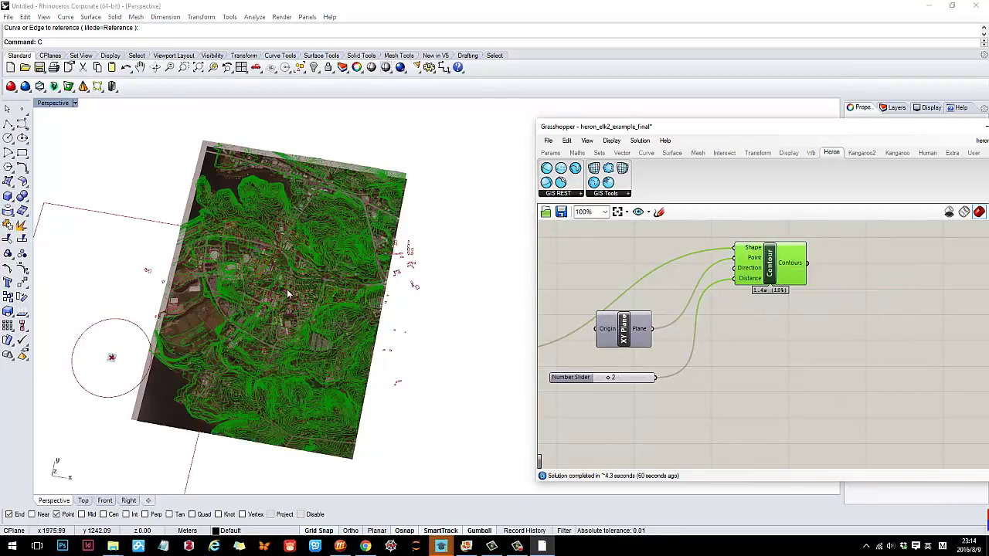
Inspect the terrain contours over the aerial imagery in the Perspective view and save the Grasshopper definition.
{"action": "right_click_drag", "start_coordinate": [286, 294], "coordinate": [309, 306]}
{"action": "scroll", "coordinate": [313, 302], "scroll_direction": "up", "scroll_amount": 3}
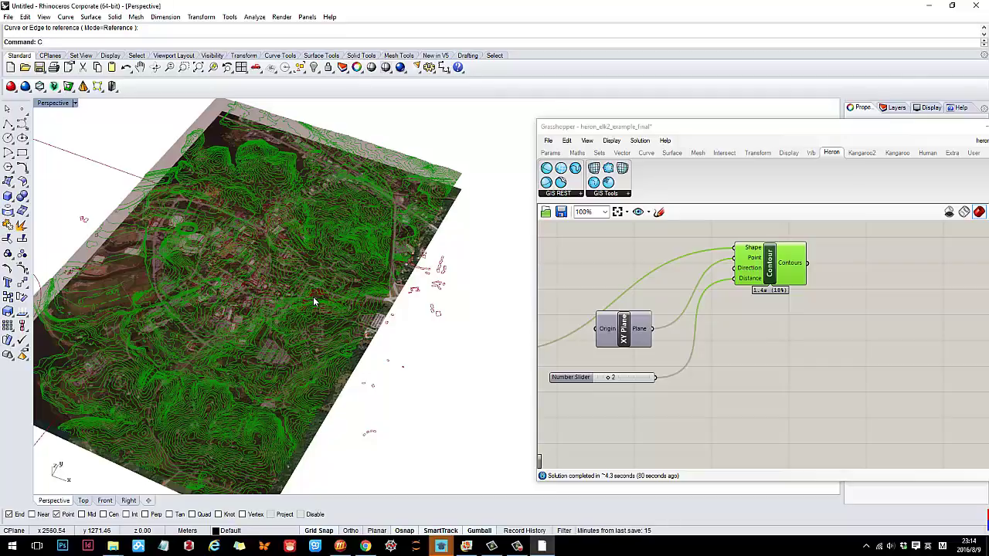
{"action": "scroll", "coordinate": [337, 306], "scroll_direction": "down", "scroll_amount": 4}
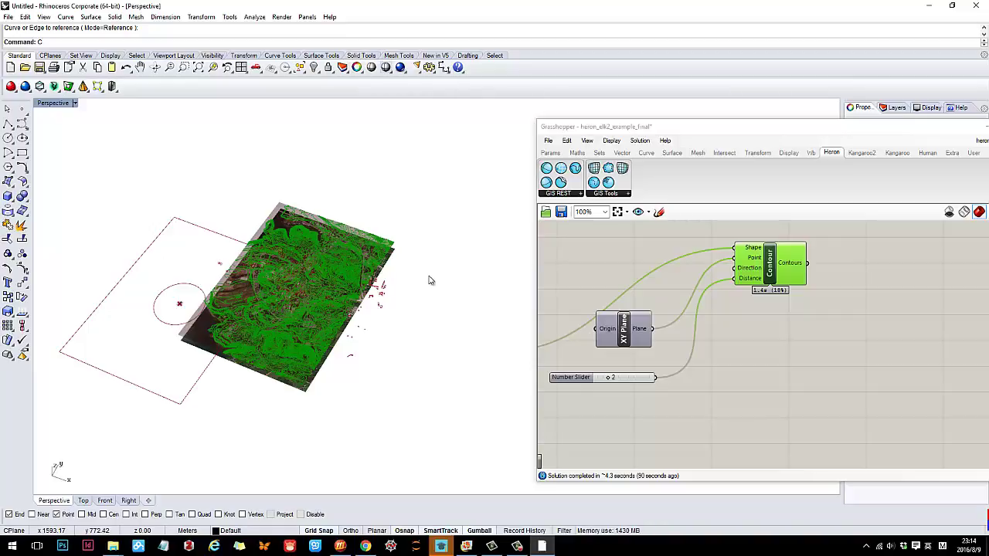
{"action": "left_click", "coordinate": [556, 216]}
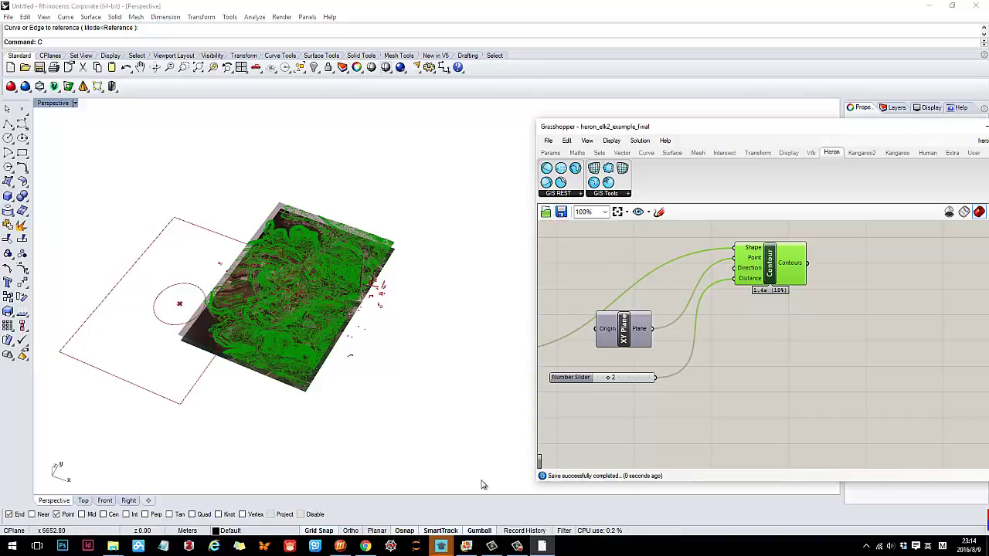
{"action": "left_click", "coordinate": [523, 546]}
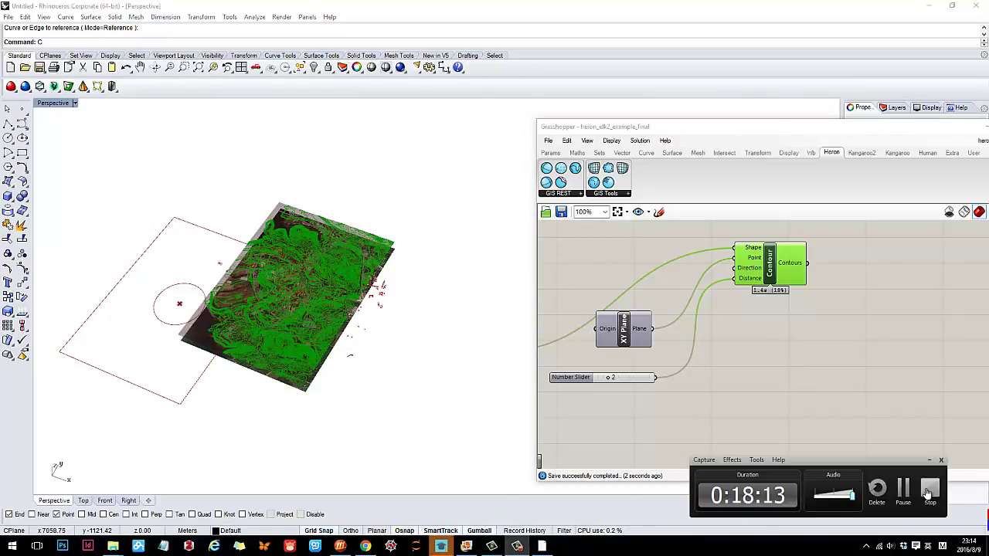